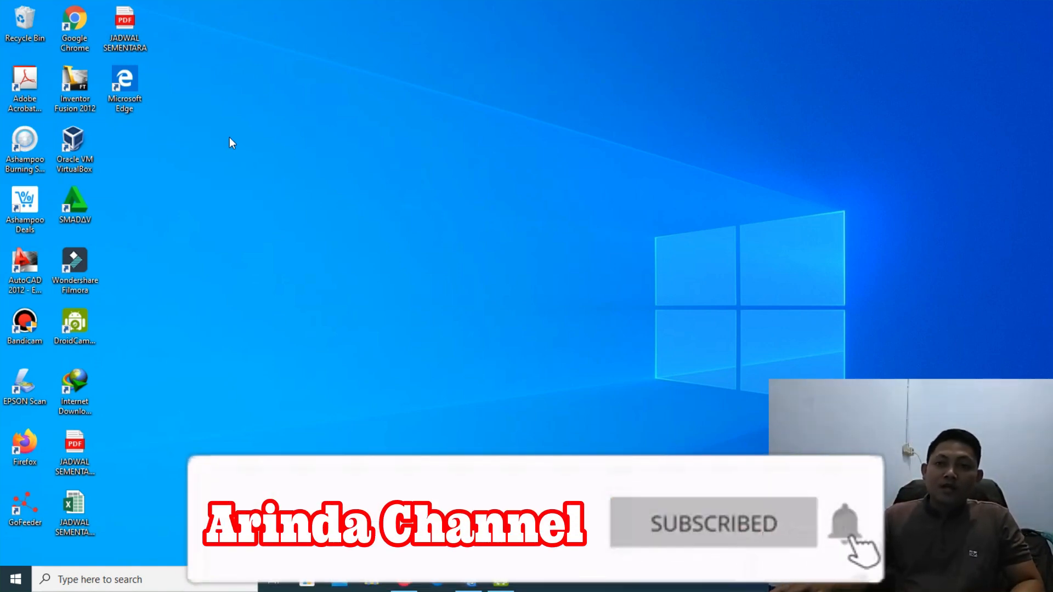
right_click(267, 126)
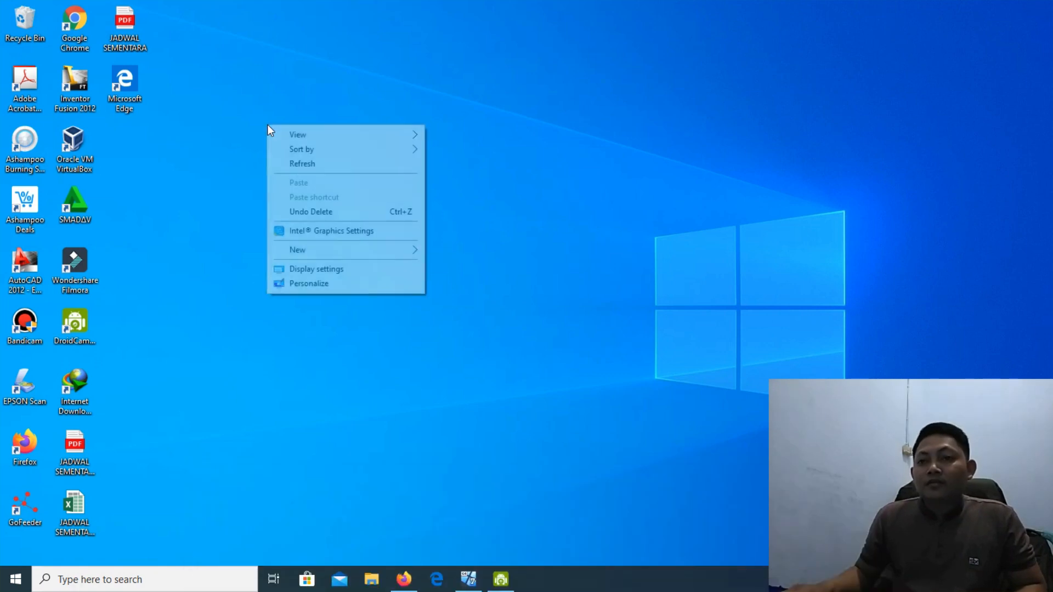
click(298, 168)
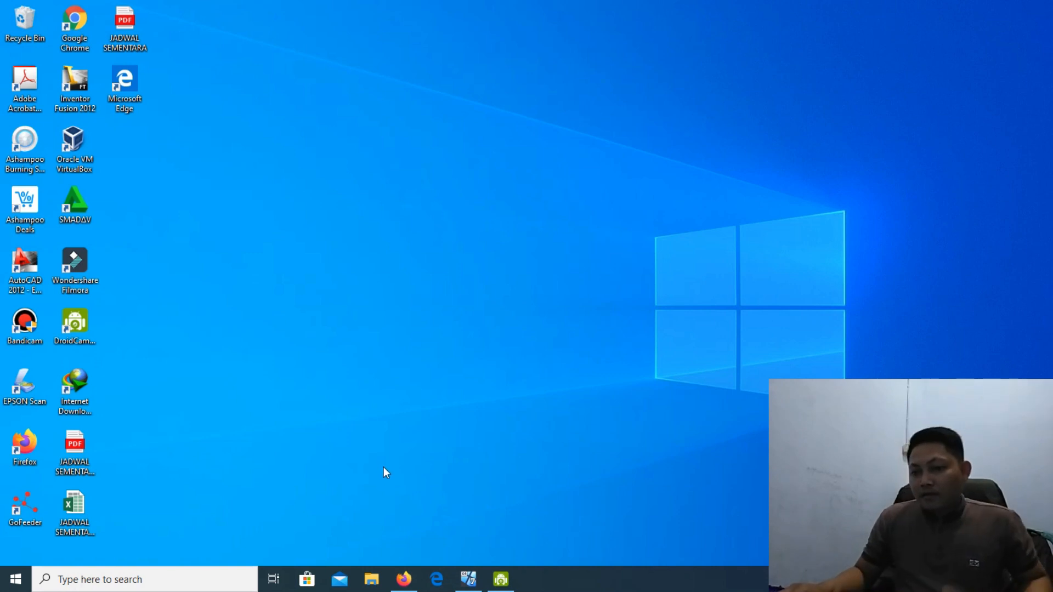
mouse_move(395, 579)
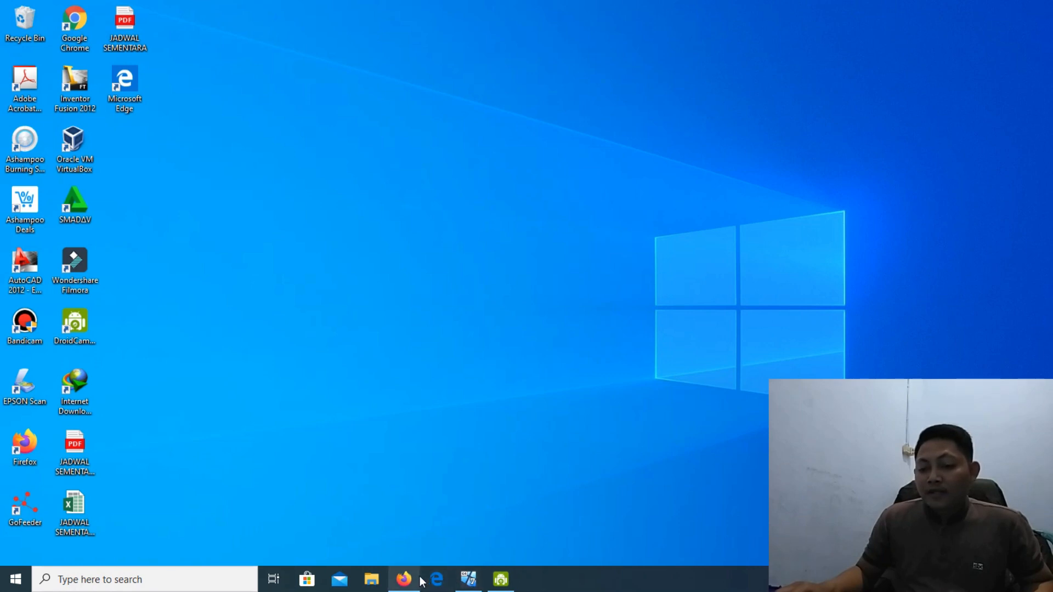
right_click(360, 93)
click(380, 128)
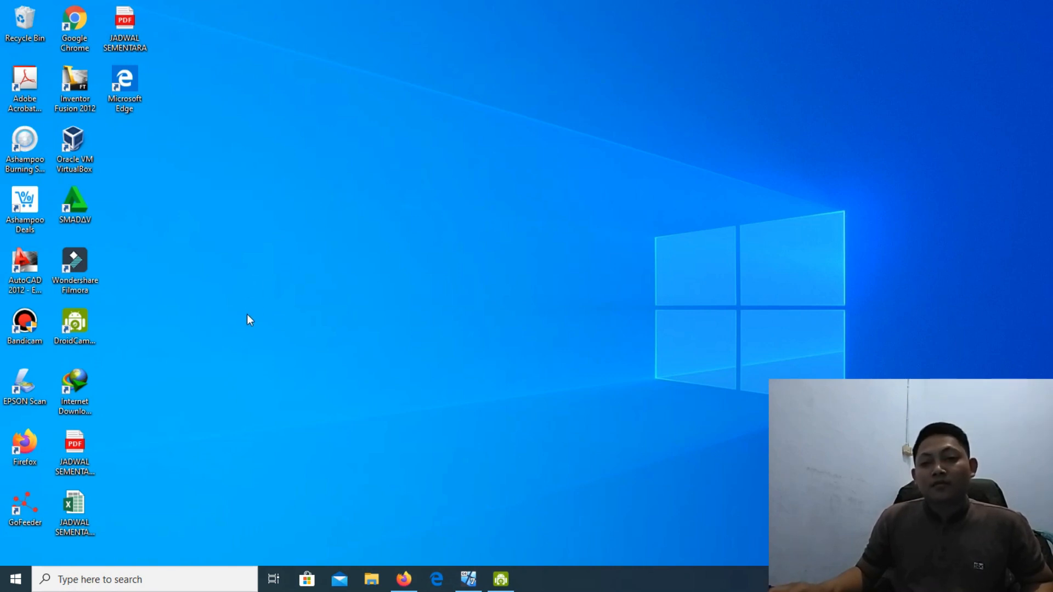
Open Paint with a blank canvas and make its window slightly narrower.
click(79, 580)
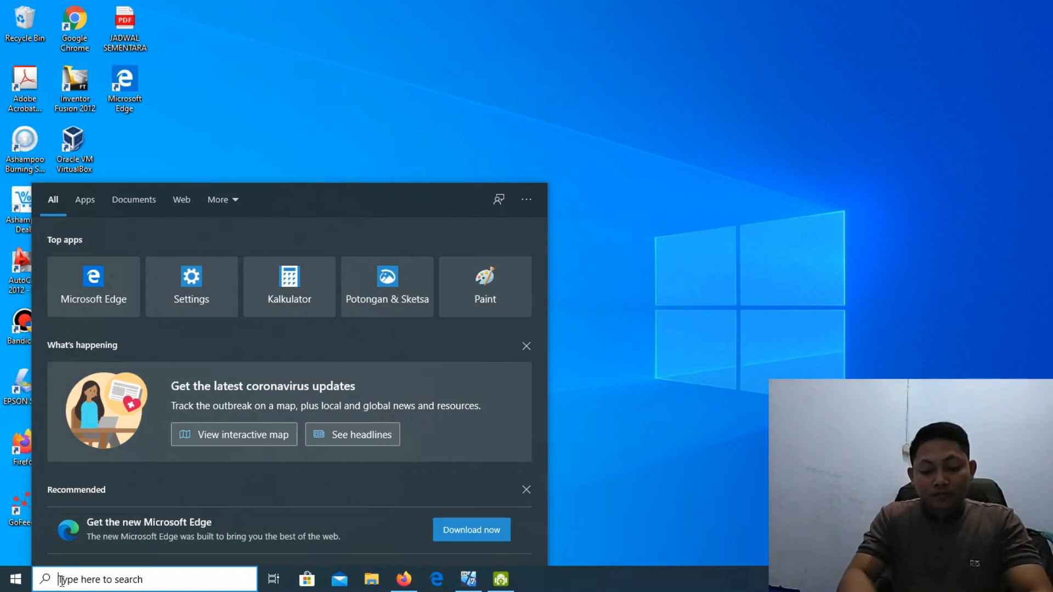
text(paint)
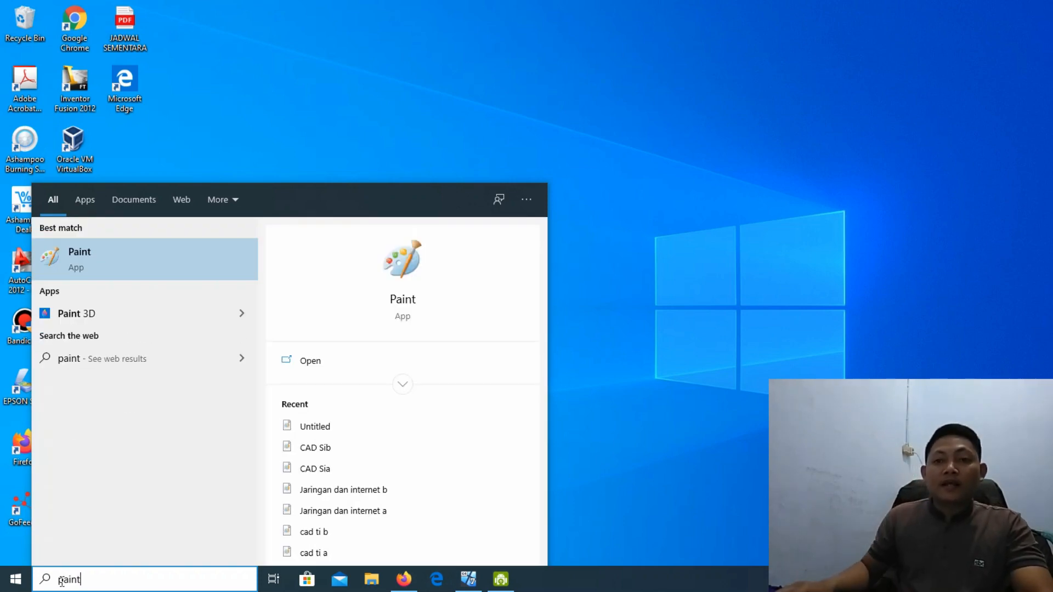
click(144, 262)
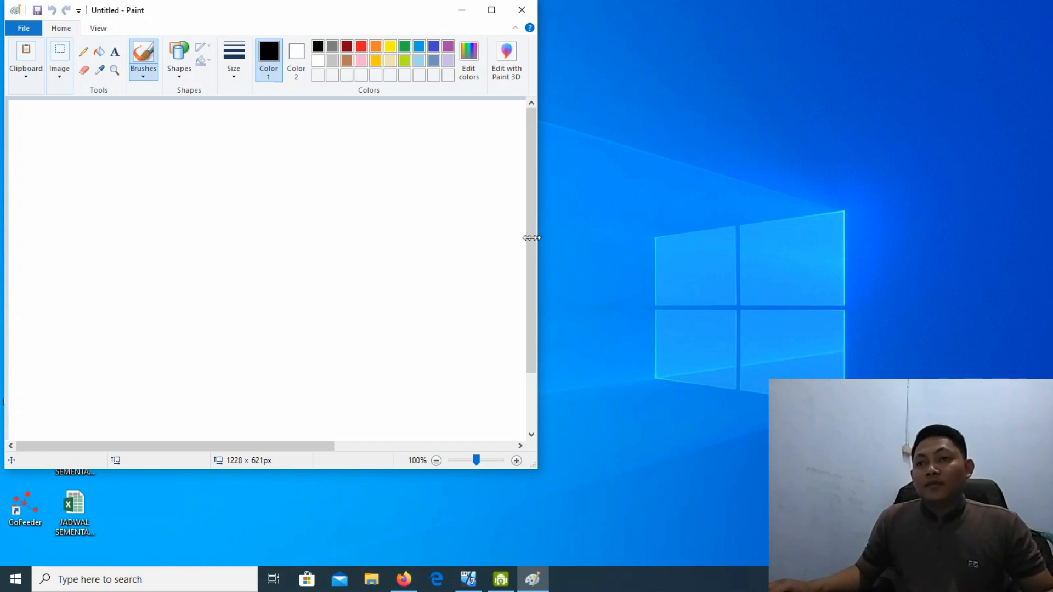
drag(531, 237, 516, 237)
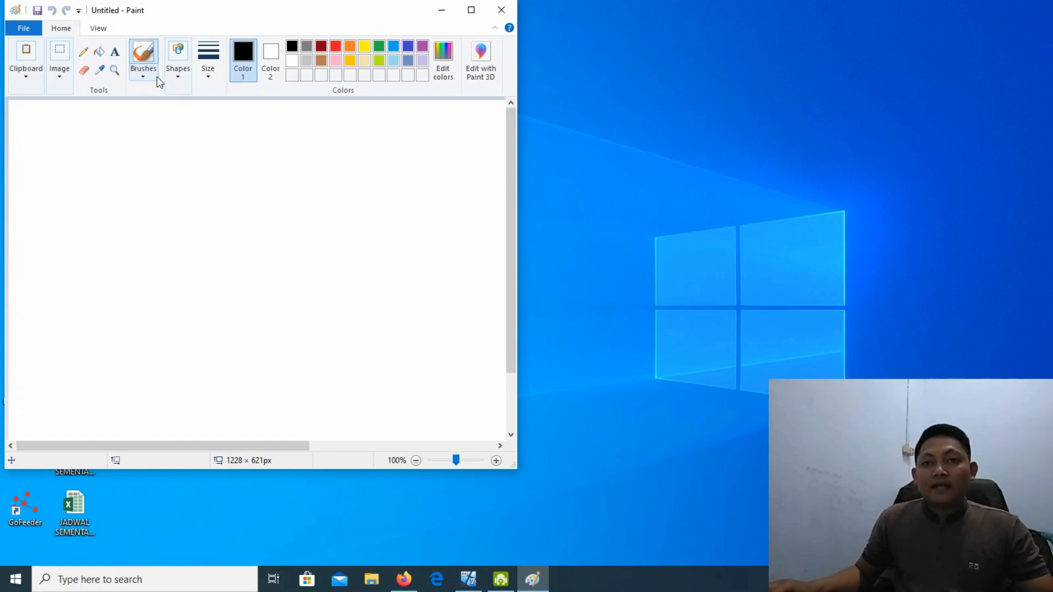
Draw two upright rectangles side by side with a wide gap, about 67 × 128 px on the left and about 76 × 133 px on the right.
click(180, 79)
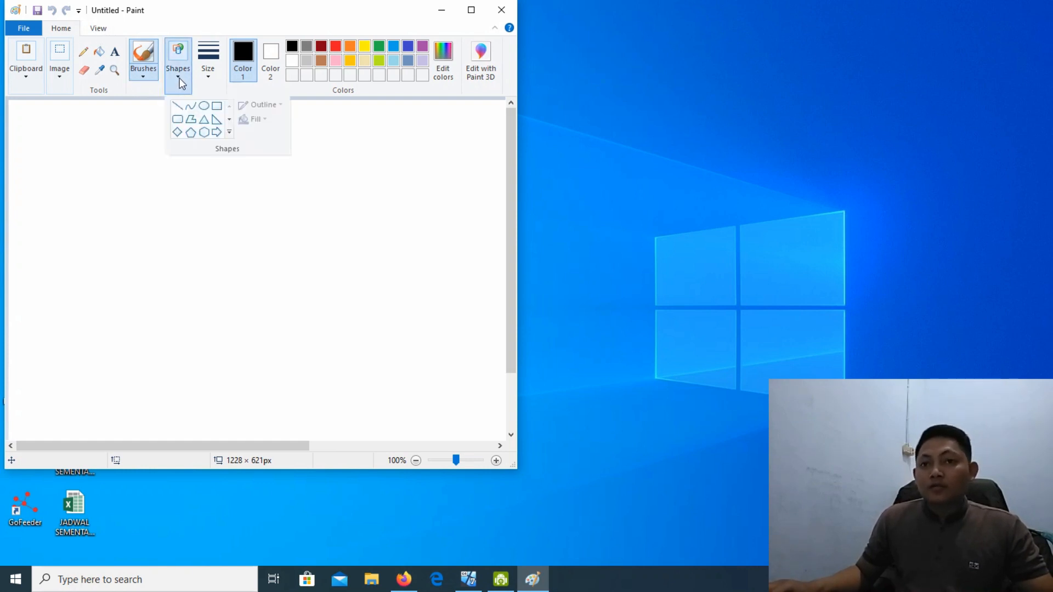
click(217, 111)
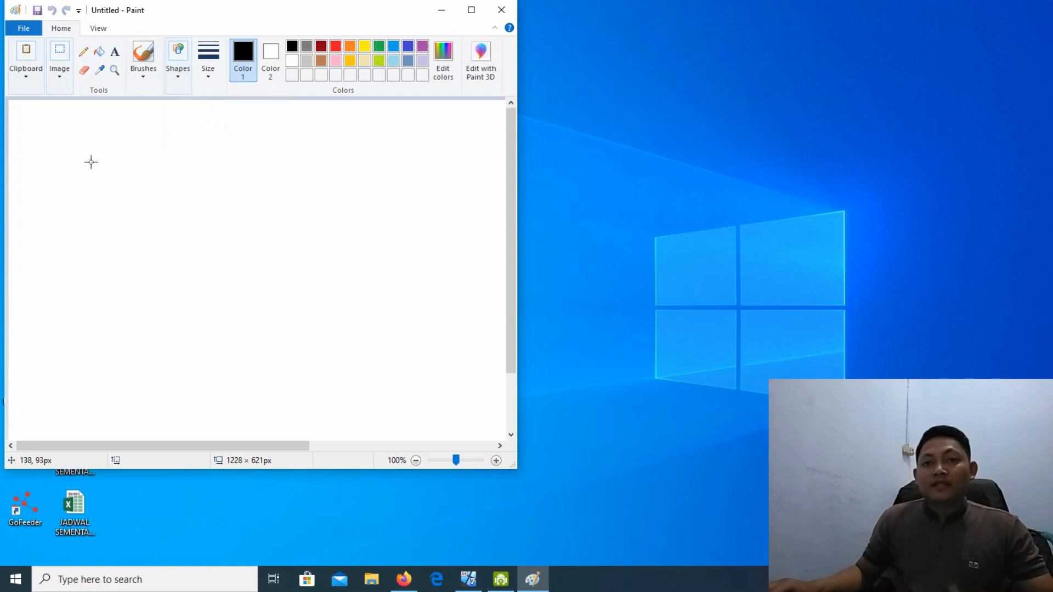
drag(56, 168, 102, 252)
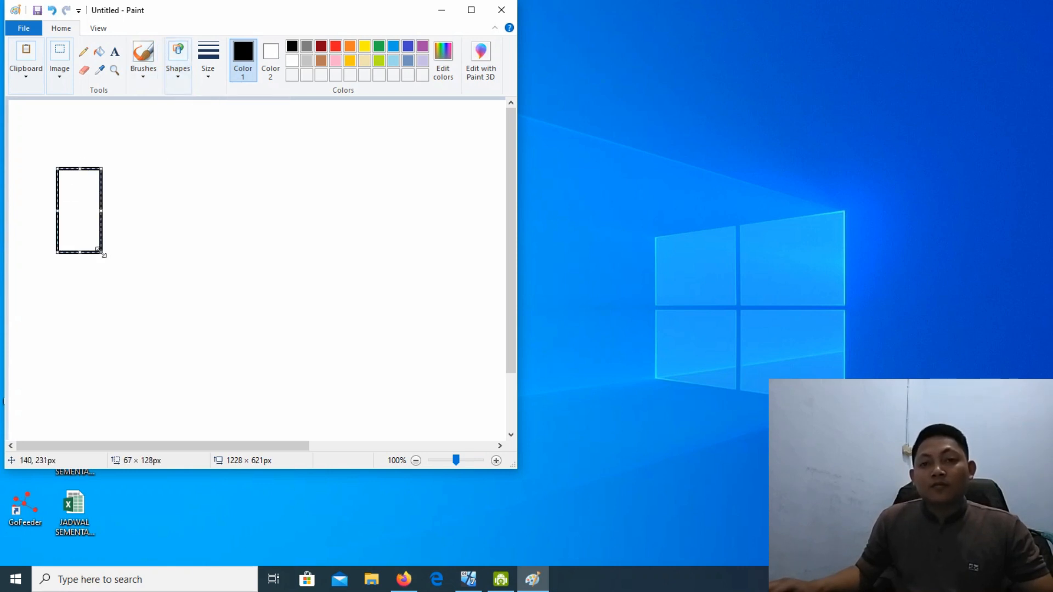
click(180, 76)
click(218, 108)
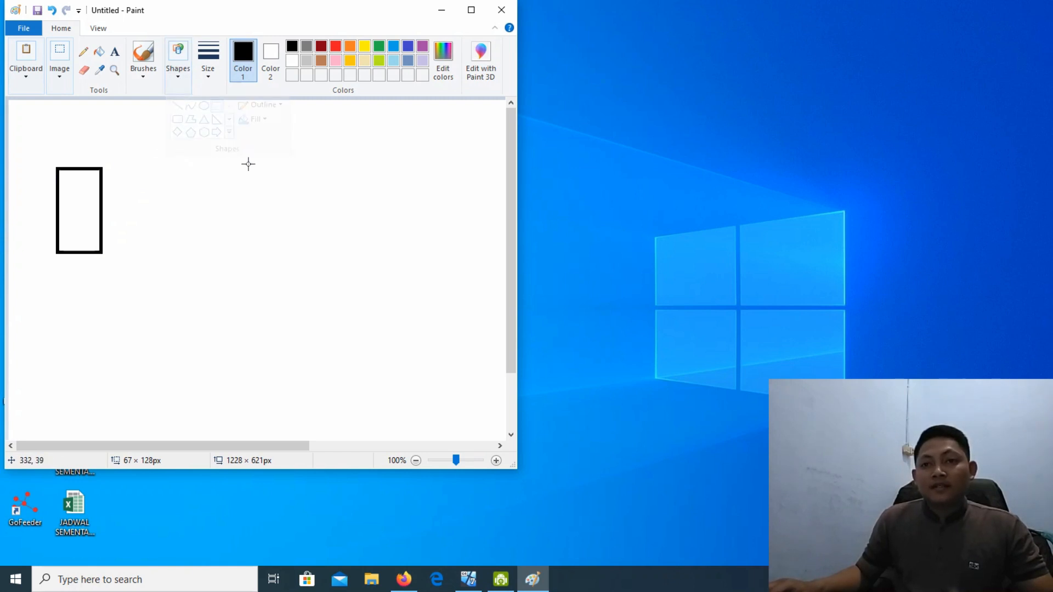
drag(310, 167, 361, 256)
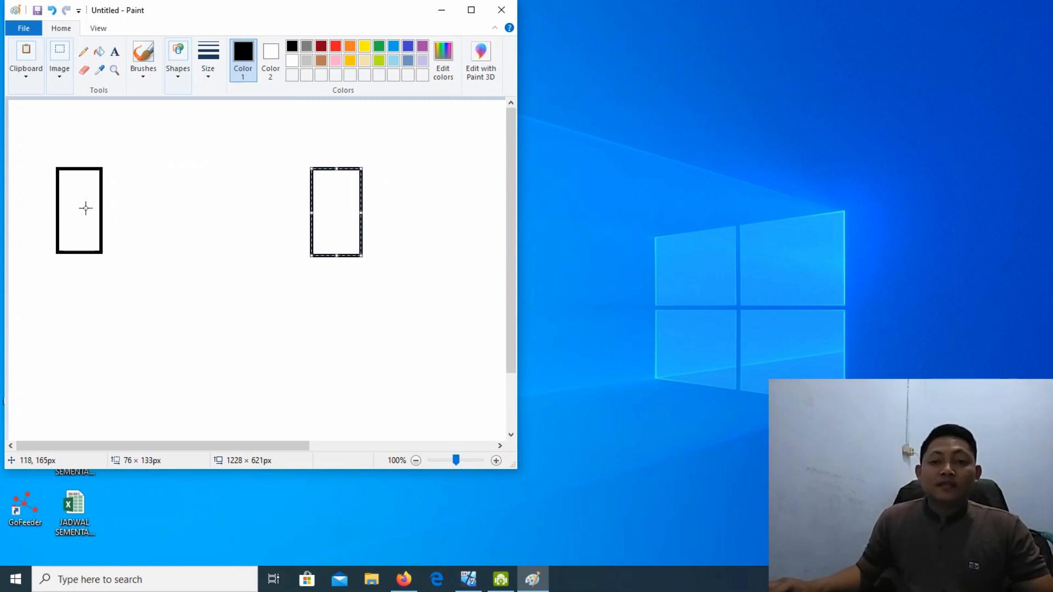
Add the text label "Komputer 1" just below the left rectangle.
click(114, 54)
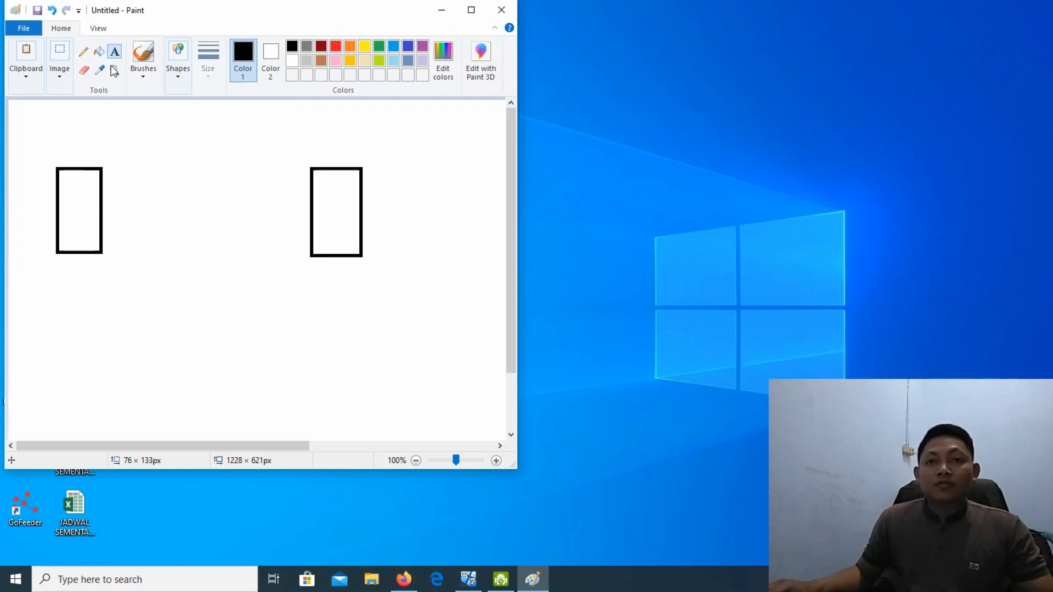
click(59, 265)
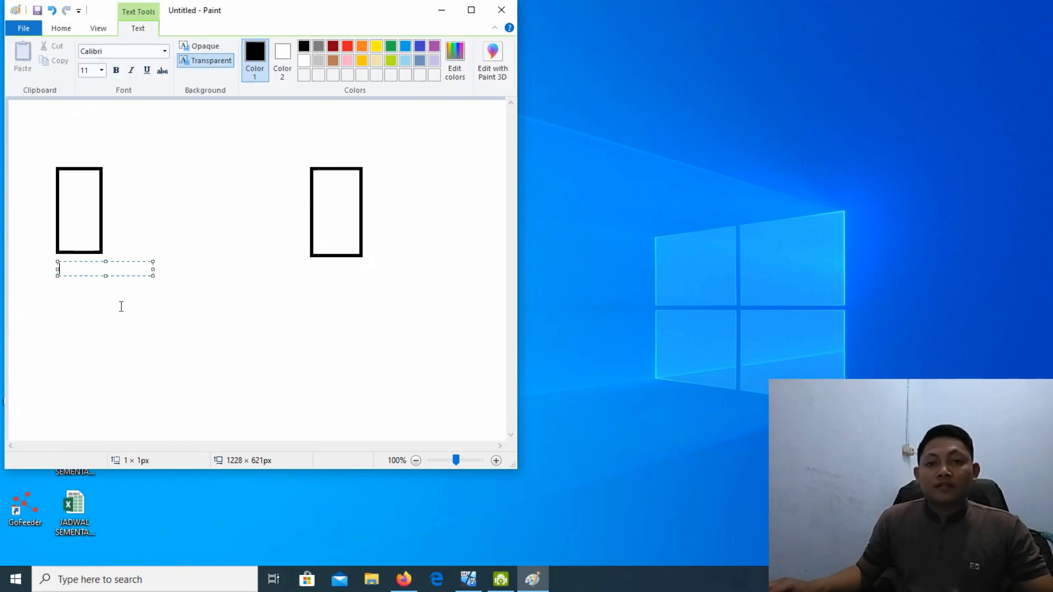
text(Komp)
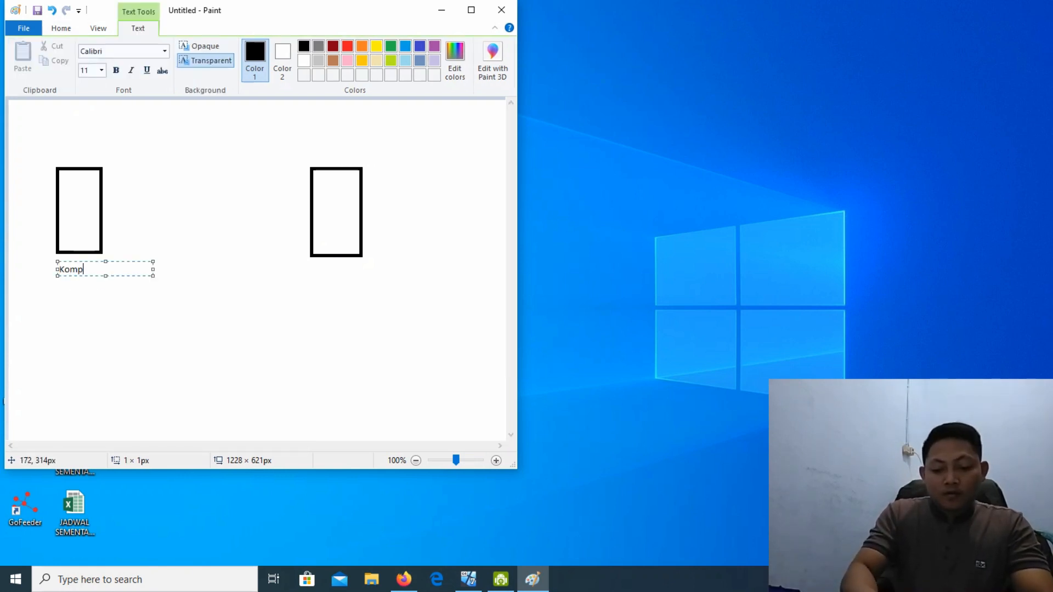
text(uter 1)
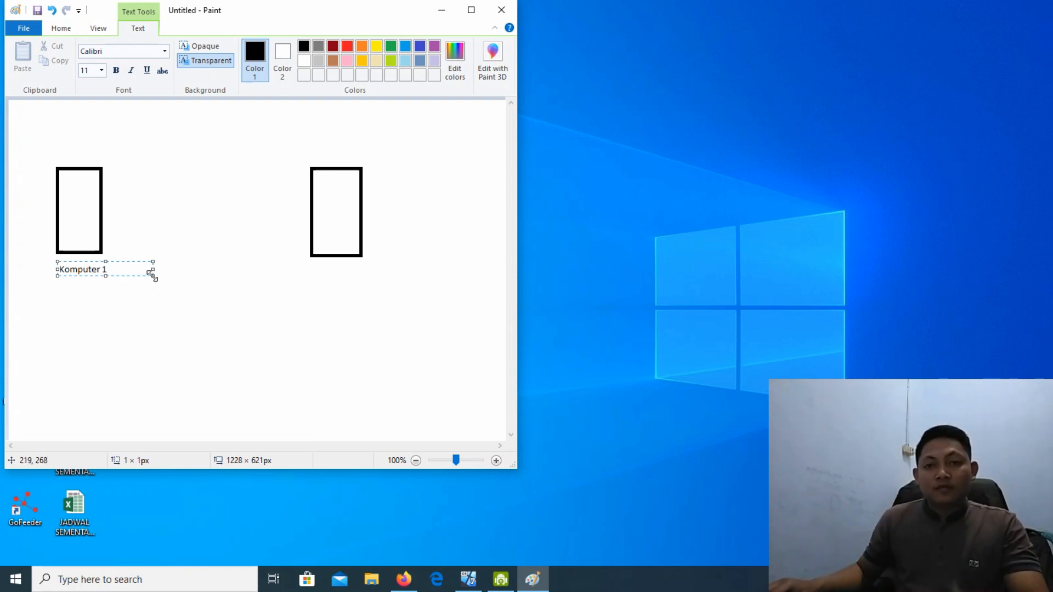
drag(153, 275, 115, 277)
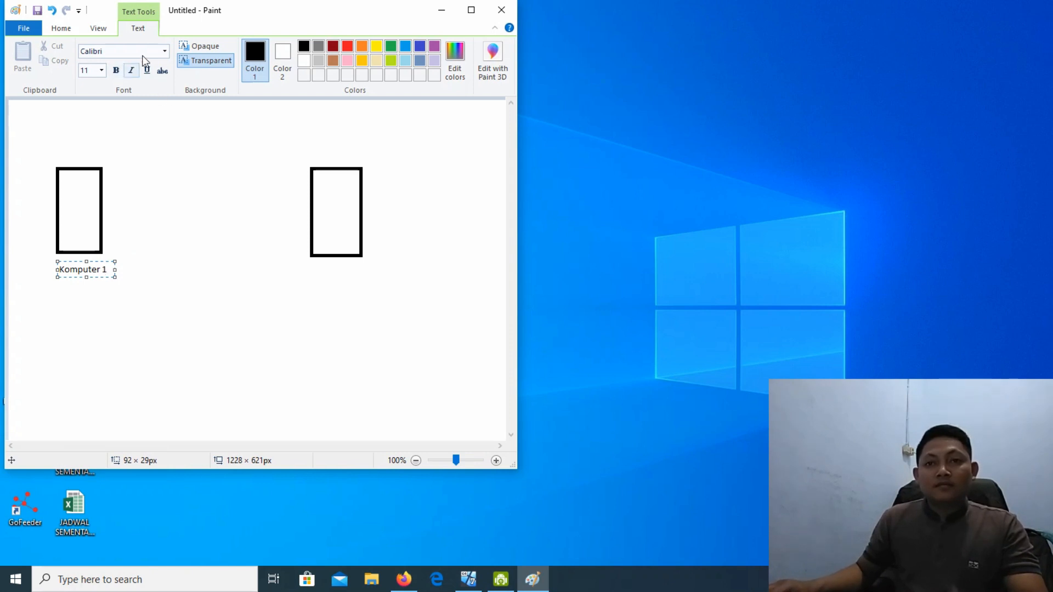
click(61, 29)
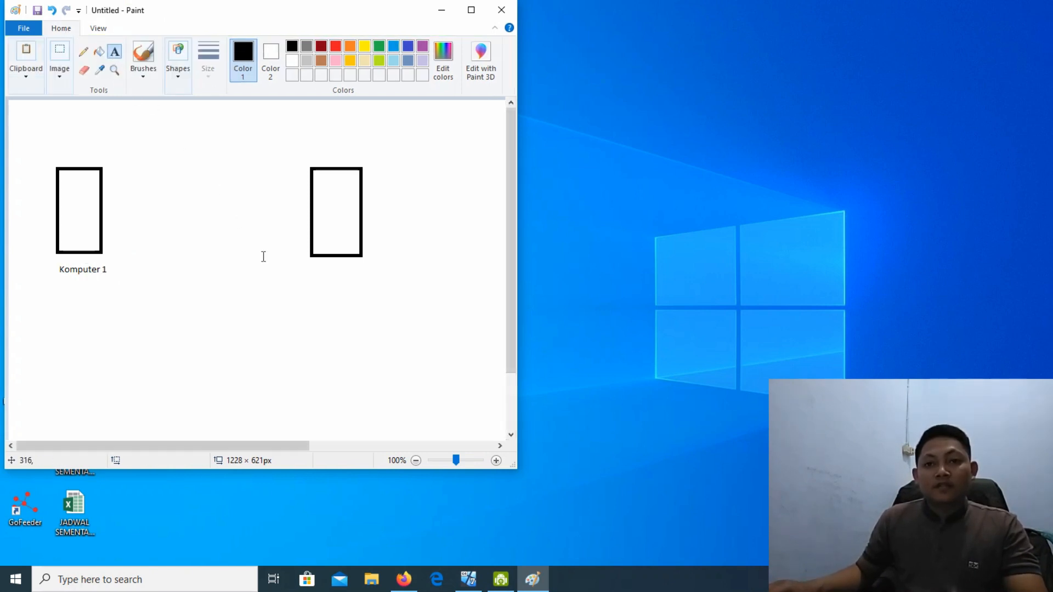
Add the text label "Komputer 2" just below the right rectangle.
click(312, 270)
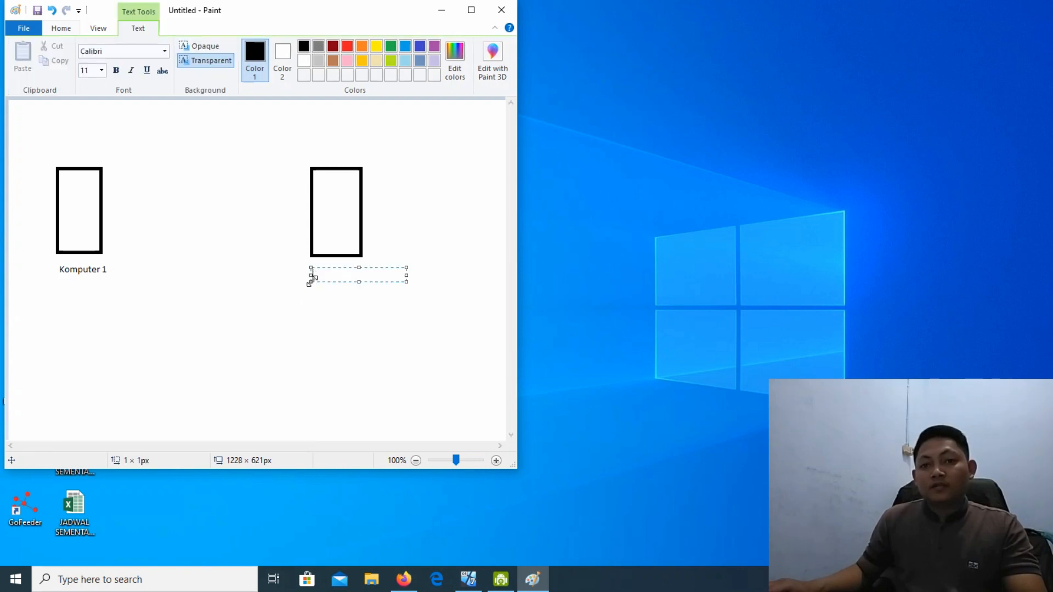
text(Komp)
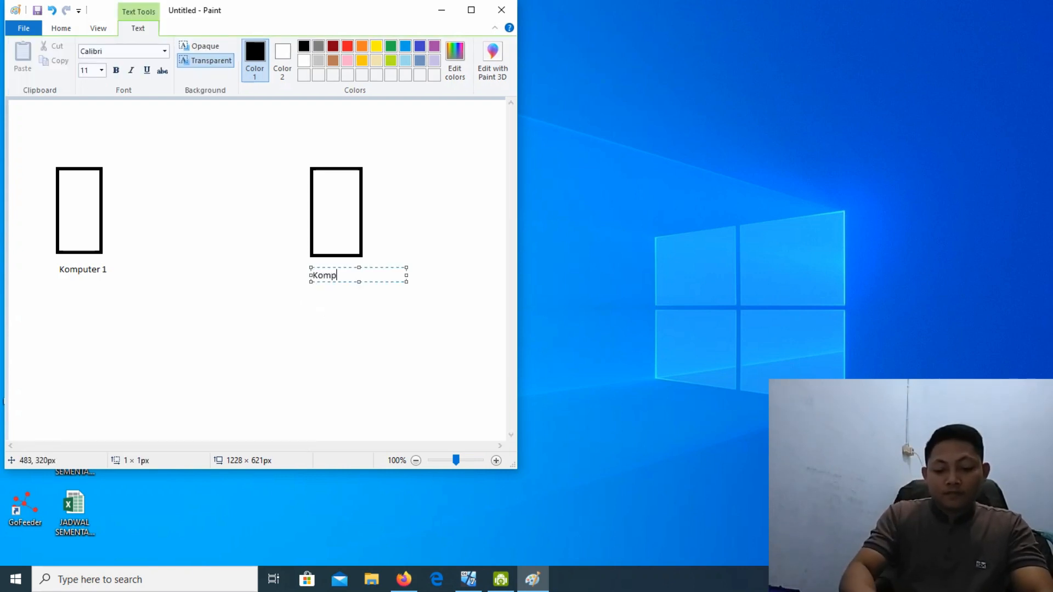
text(uter )
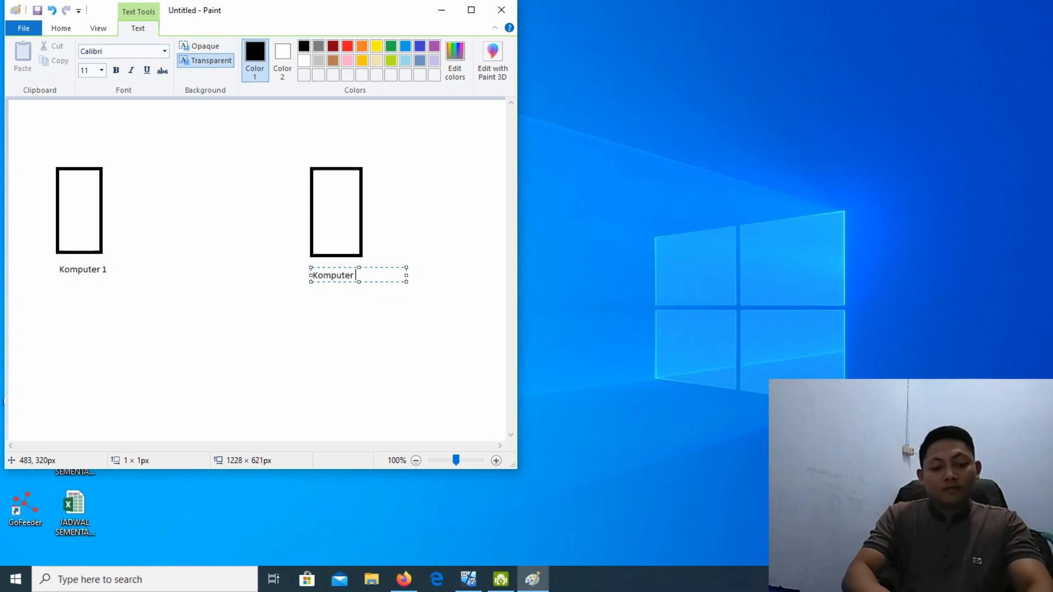
text(2)
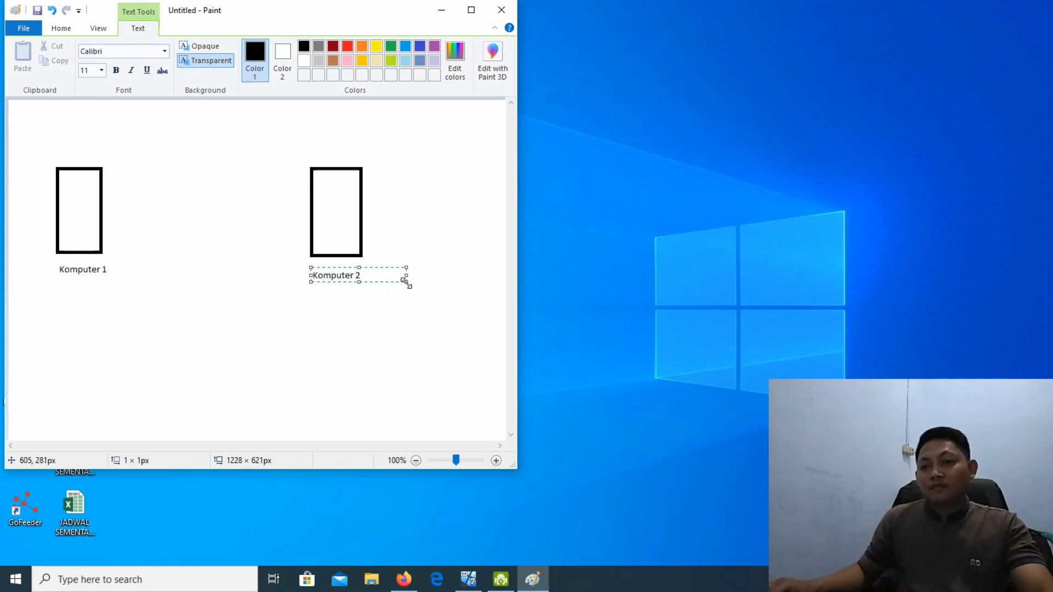
drag(404, 281, 357, 280)
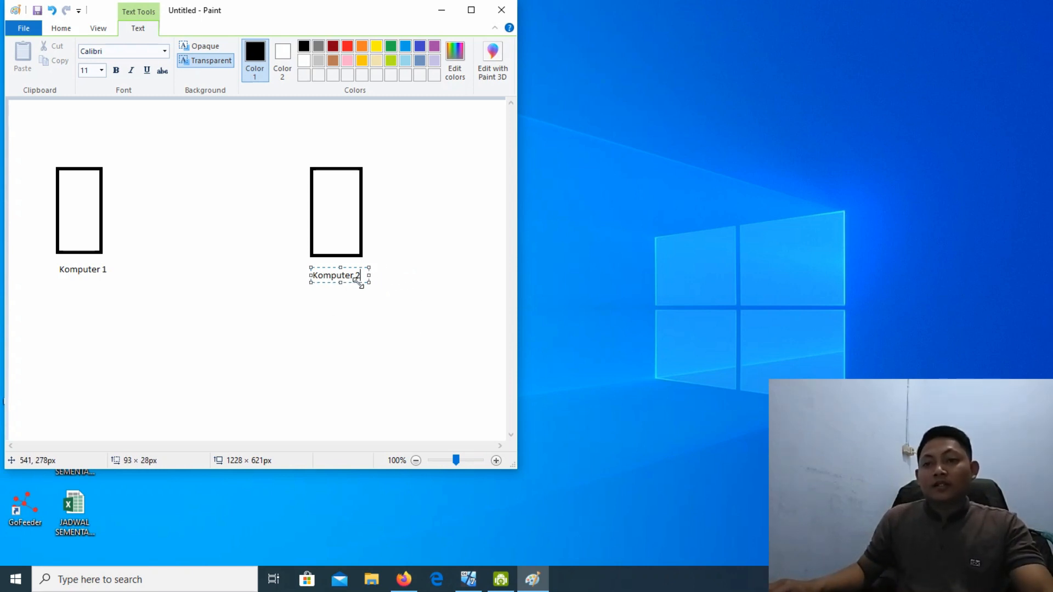
click(346, 239)
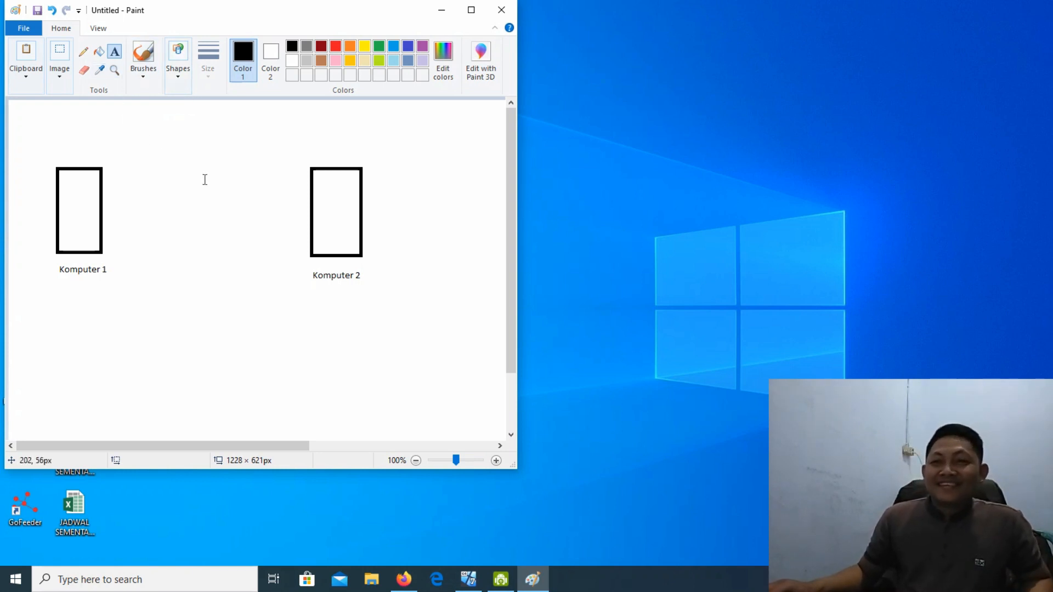
Draw a horizontal line about 319 px long connecting the facing sides of the two rectangles at mid-height.
click(178, 77)
click(181, 116)
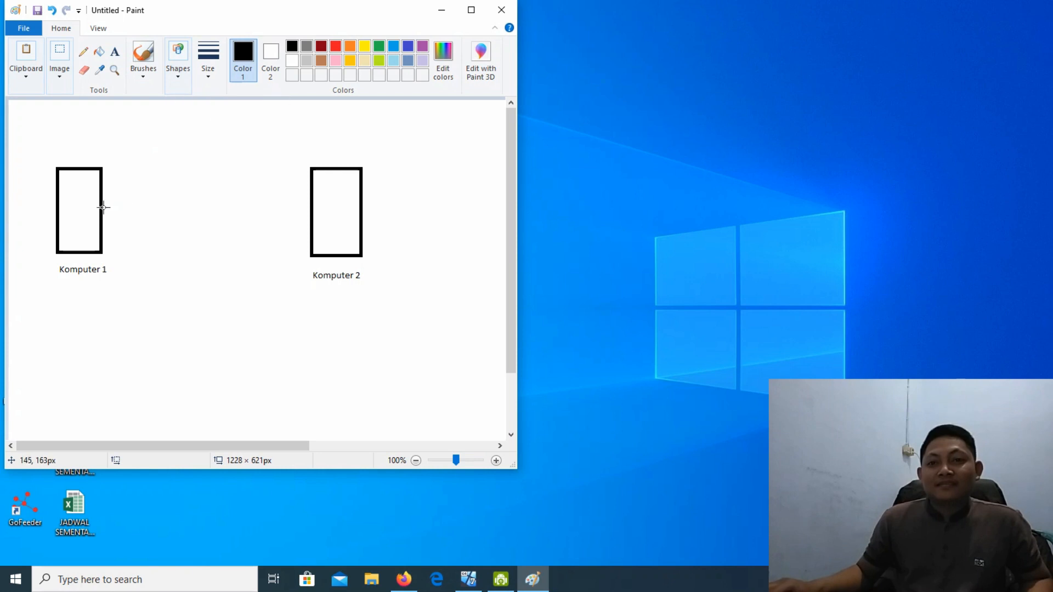
drag(102, 207, 312, 208)
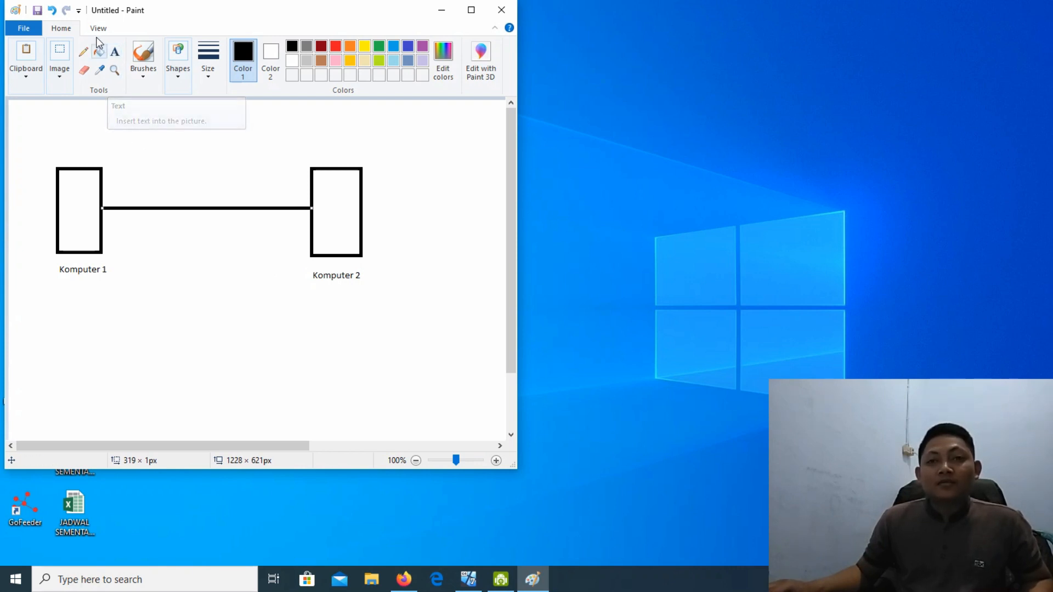
Add the IP address text "192.168.10.1" below the Komputer 1 label and fit its text box to it.
click(115, 52)
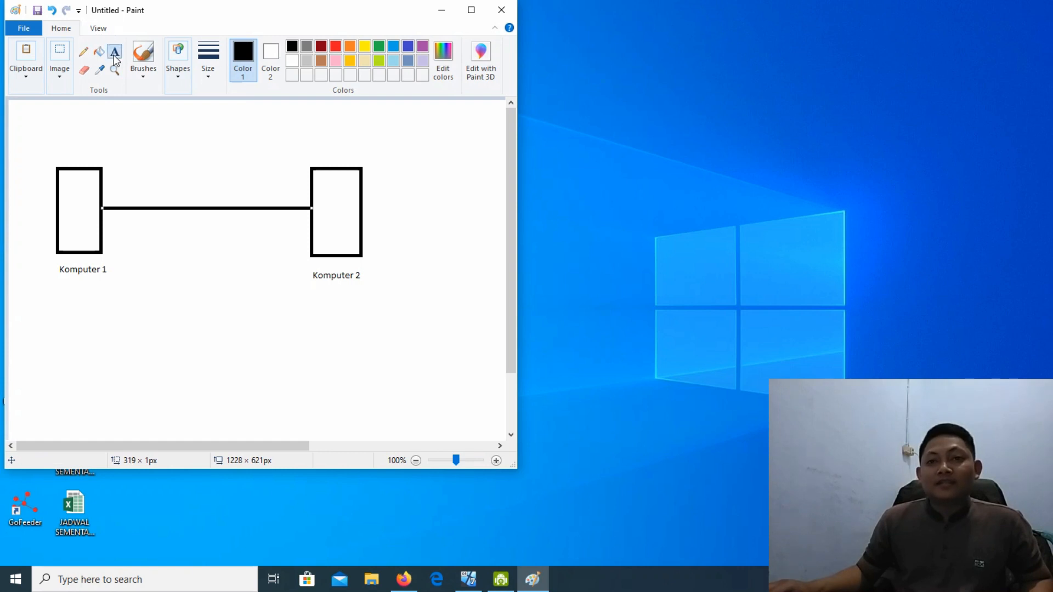
click(59, 298)
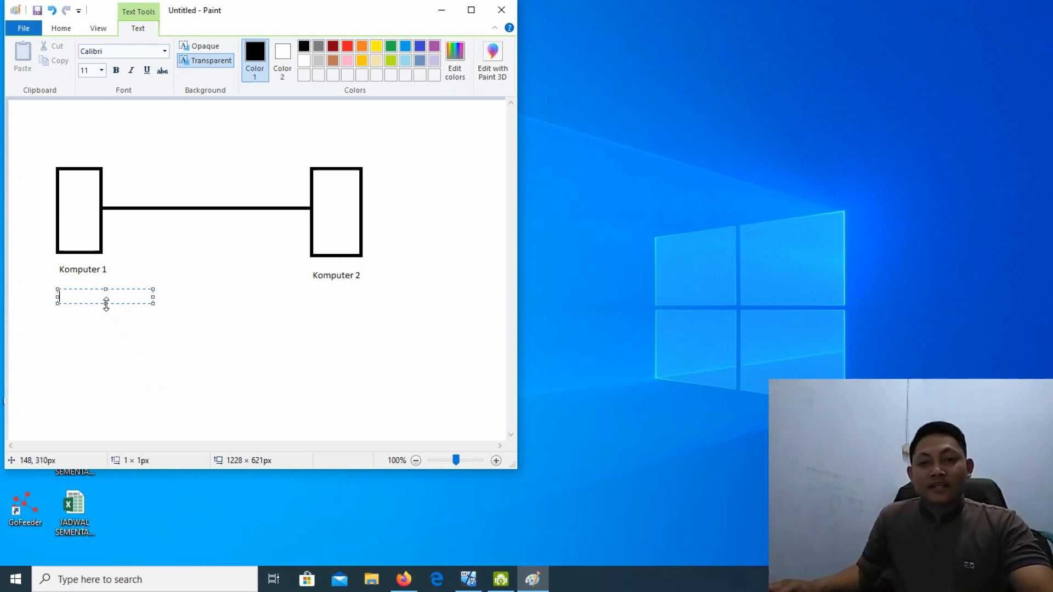
drag(105, 303, 105, 379)
drag(153, 335, 130, 340)
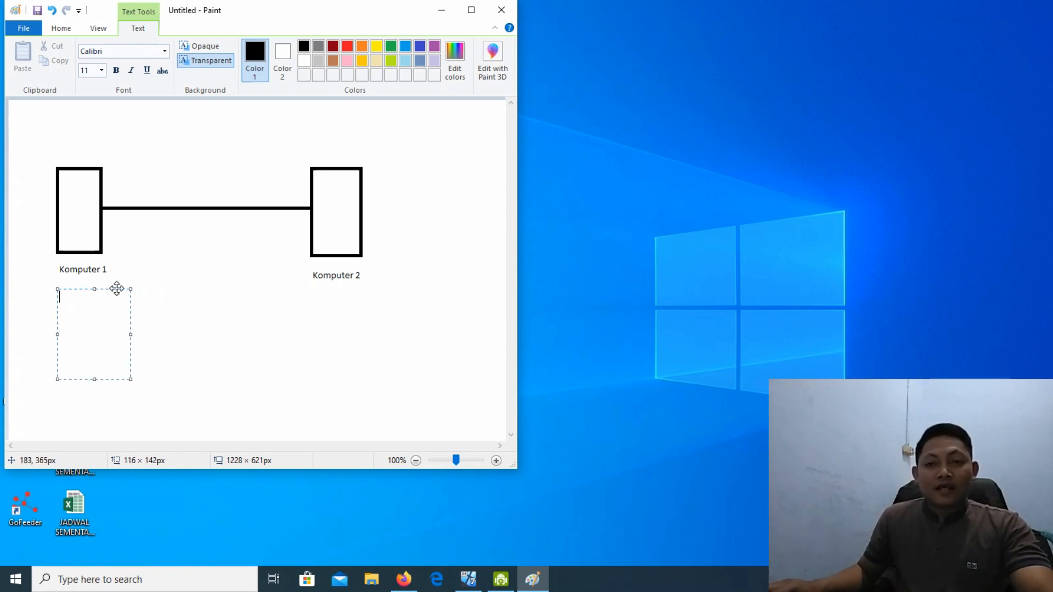
drag(114, 288, 106, 285)
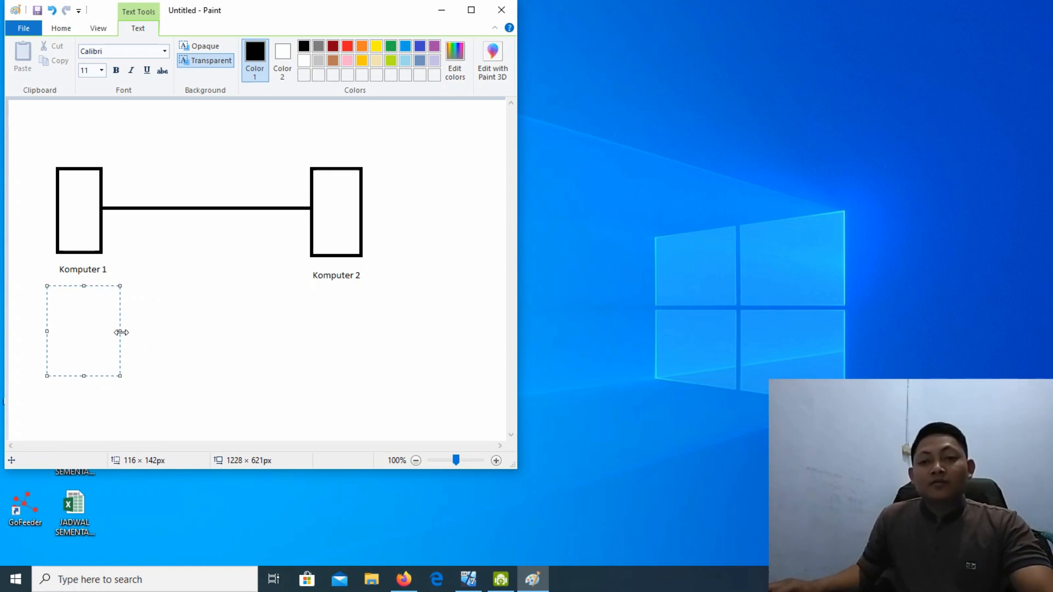
drag(121, 332, 145, 330)
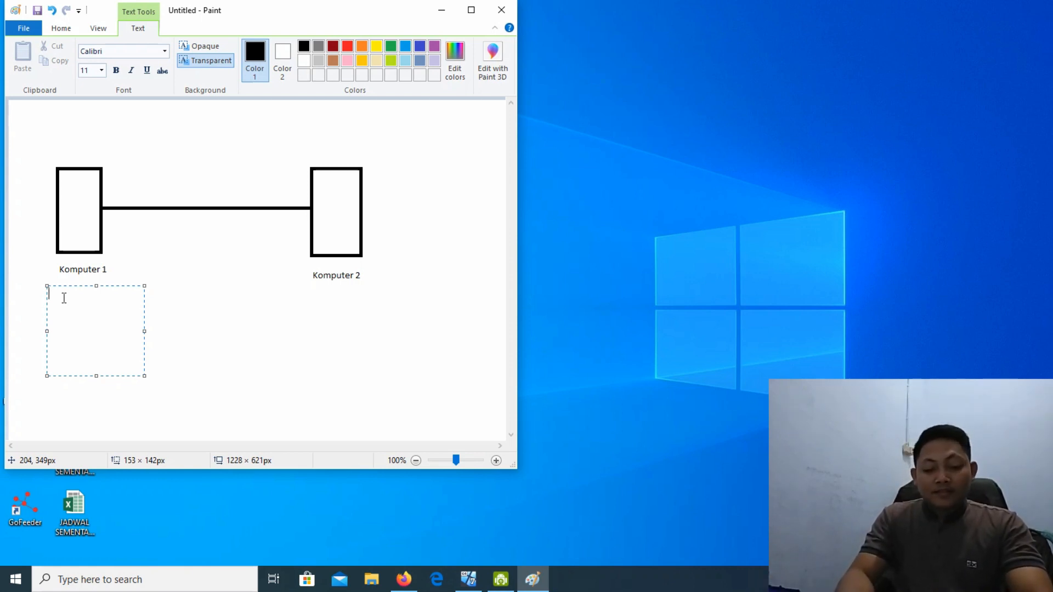
text(192.168.10.1)
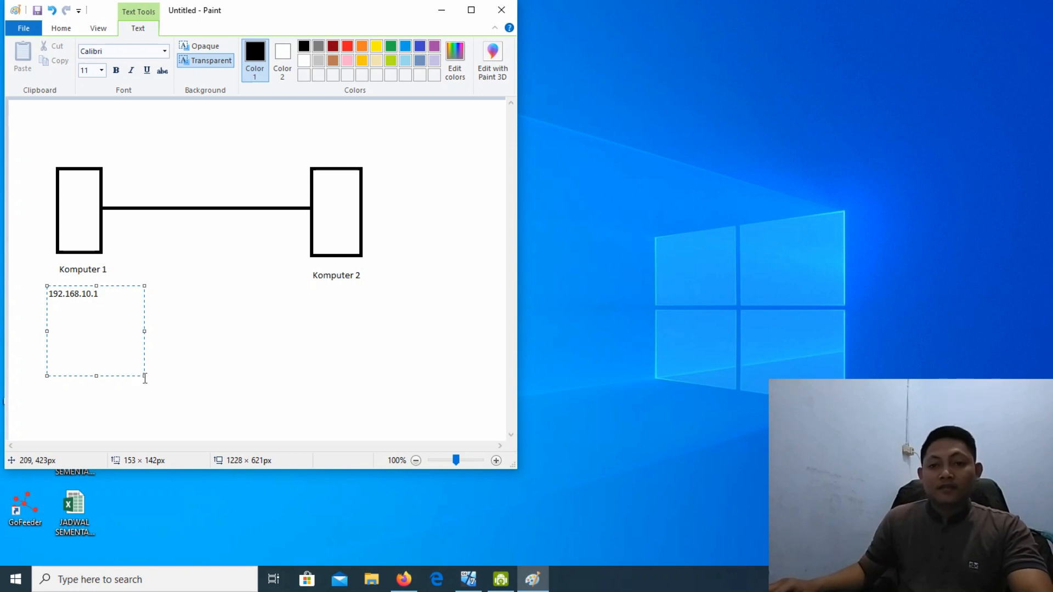
drag(144, 376, 107, 311)
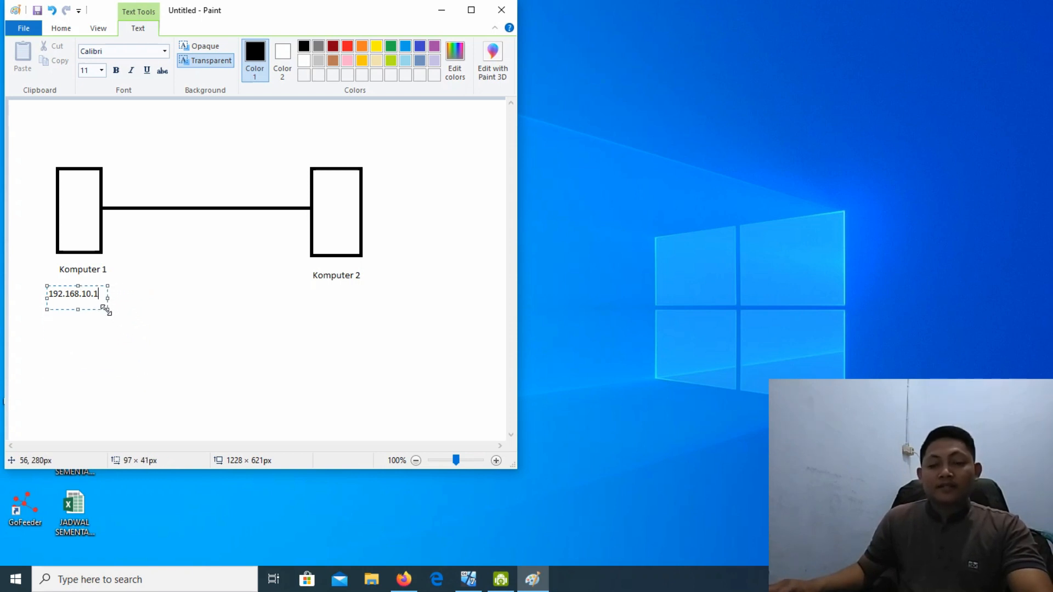
click(315, 294)
Add the IP address text "192.168.10.2" below the Komputer 2 label and fit its text box to it.
click(316, 285)
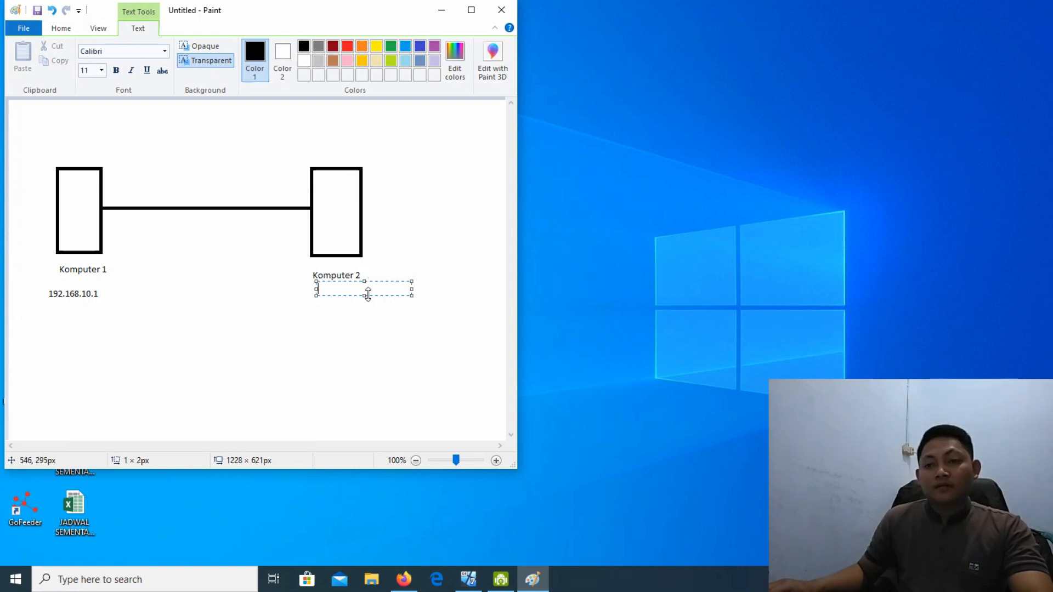
text(192)
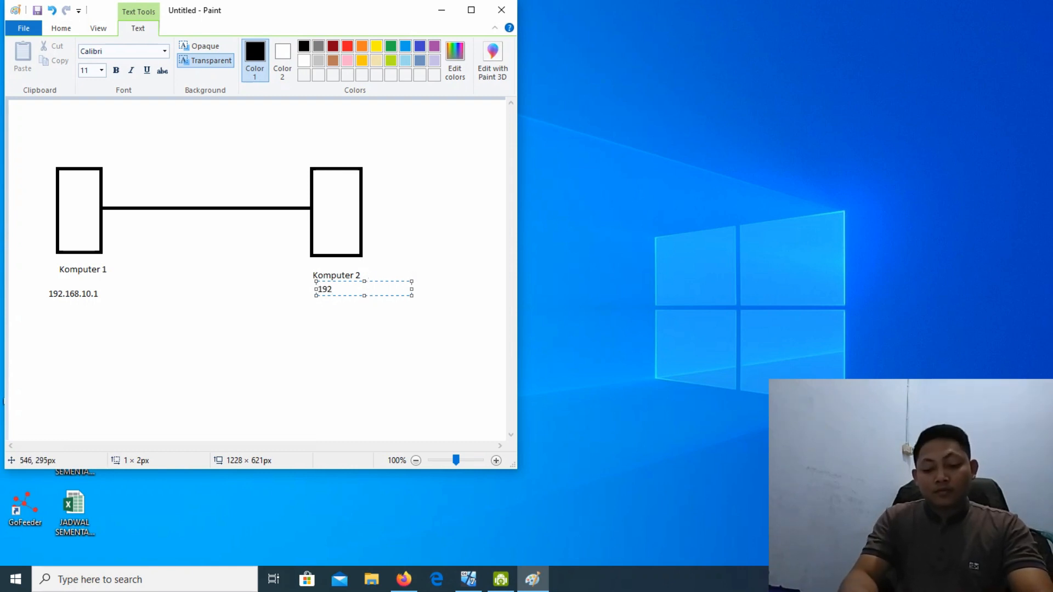
text(.168)
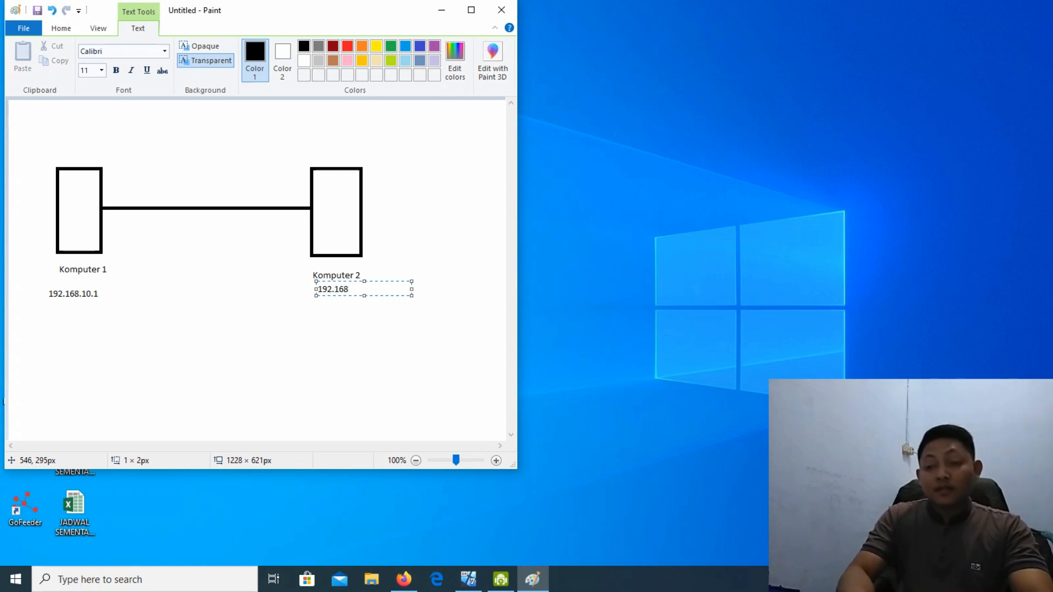
text(.10)
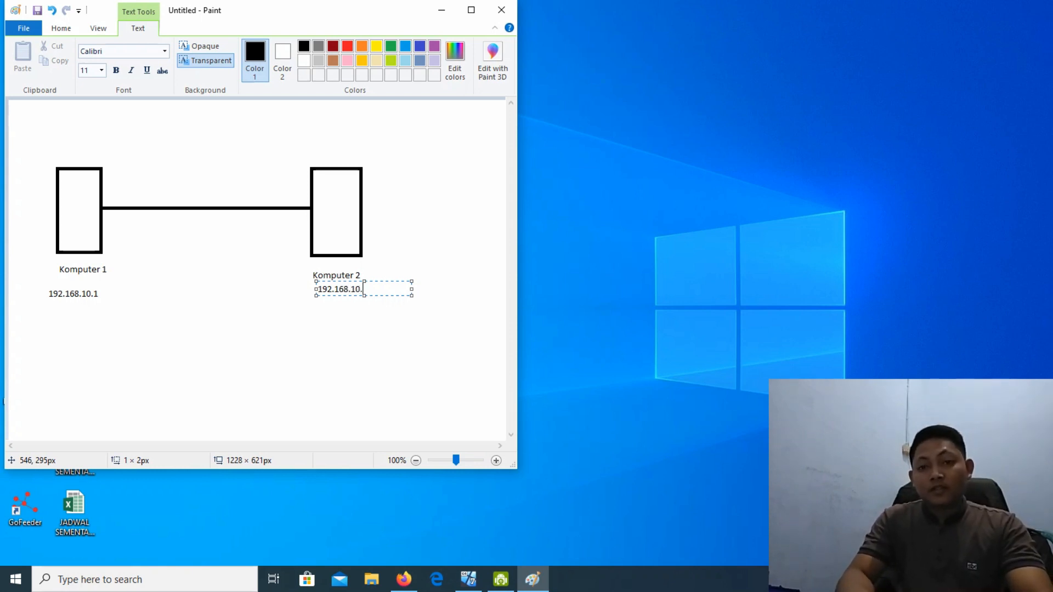
text(.)
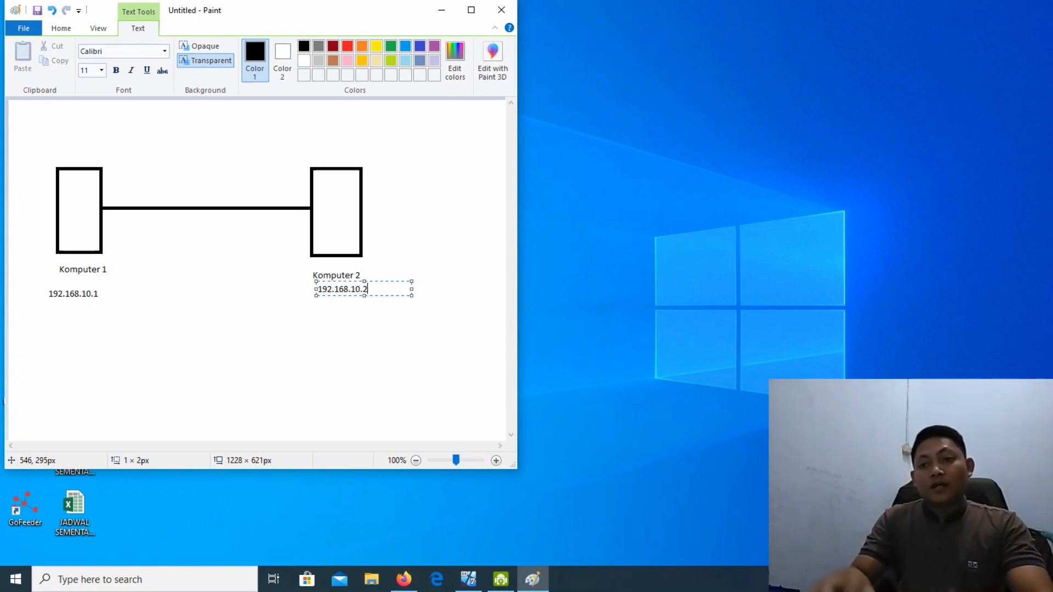
text(2)
drag(411, 296, 376, 295)
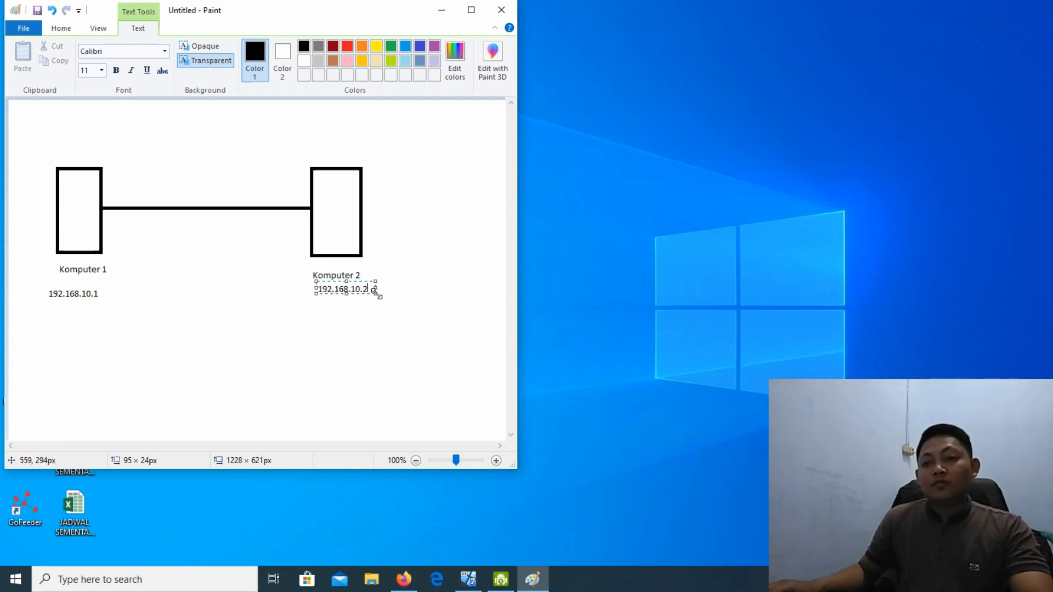
click(97, 292)
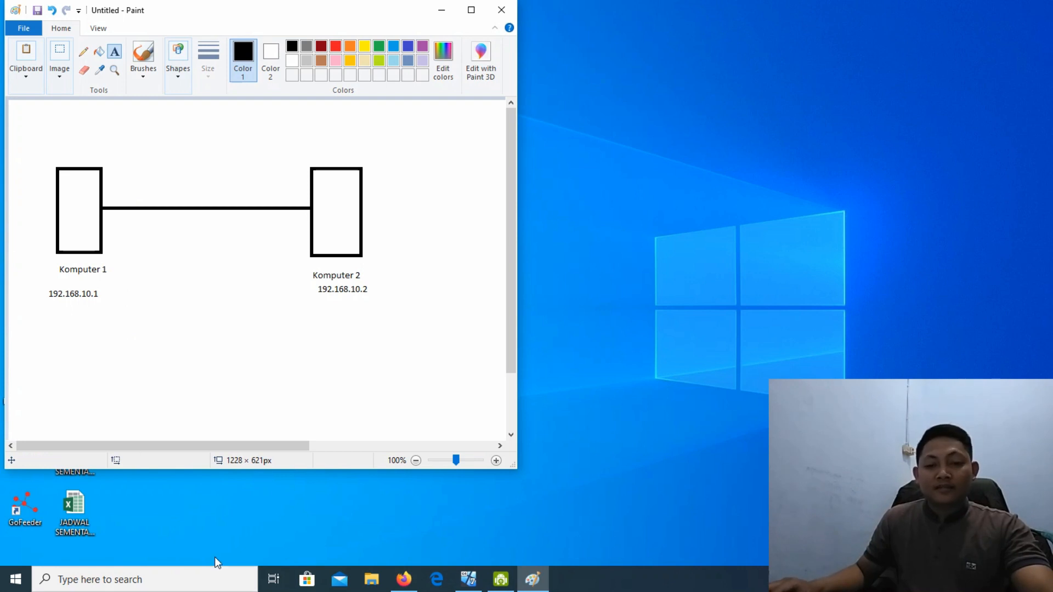
Open the Control Panel and go through Network and Sharing Center to the list of network adapters.
click(92, 580)
text(contr)
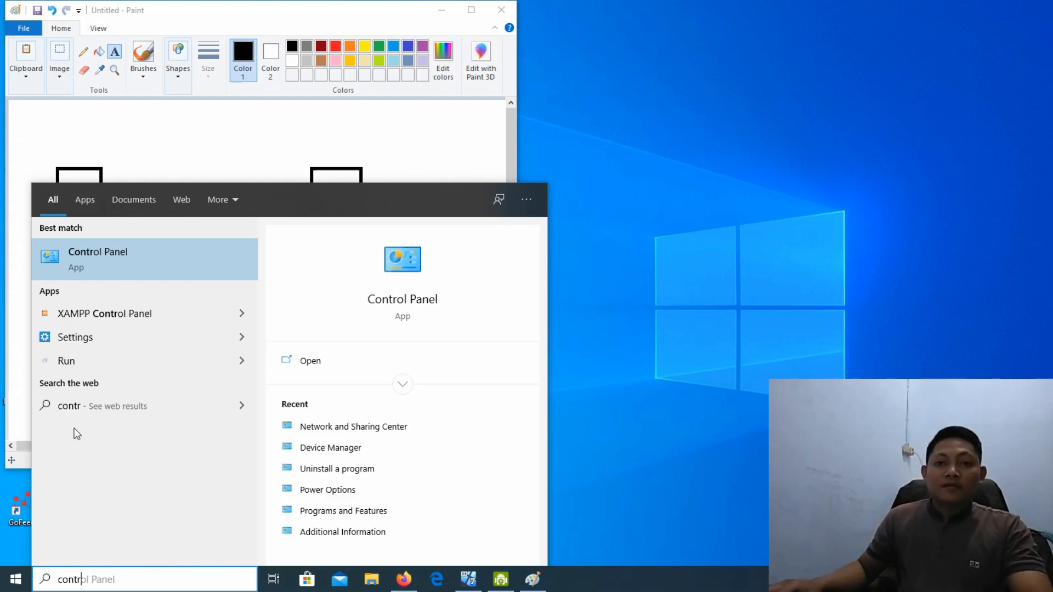
click(157, 265)
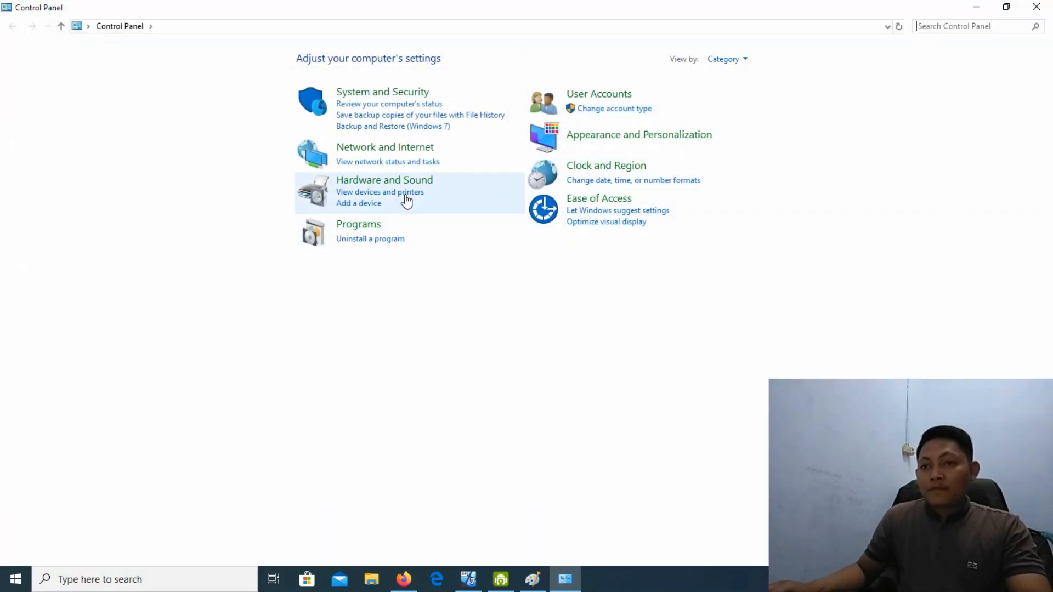
click(371, 148)
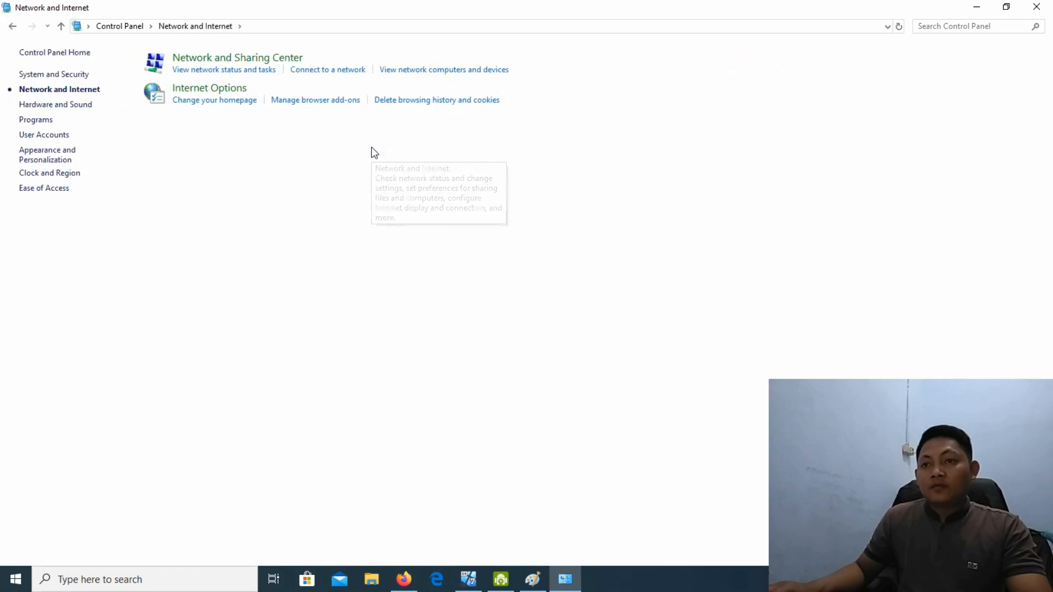
click(224, 60)
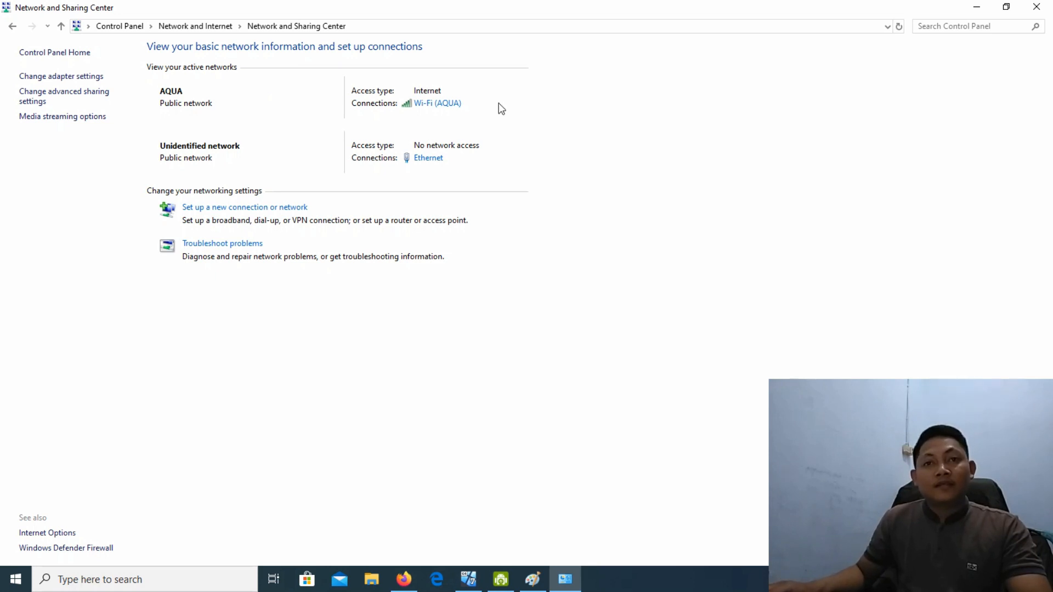
click(62, 77)
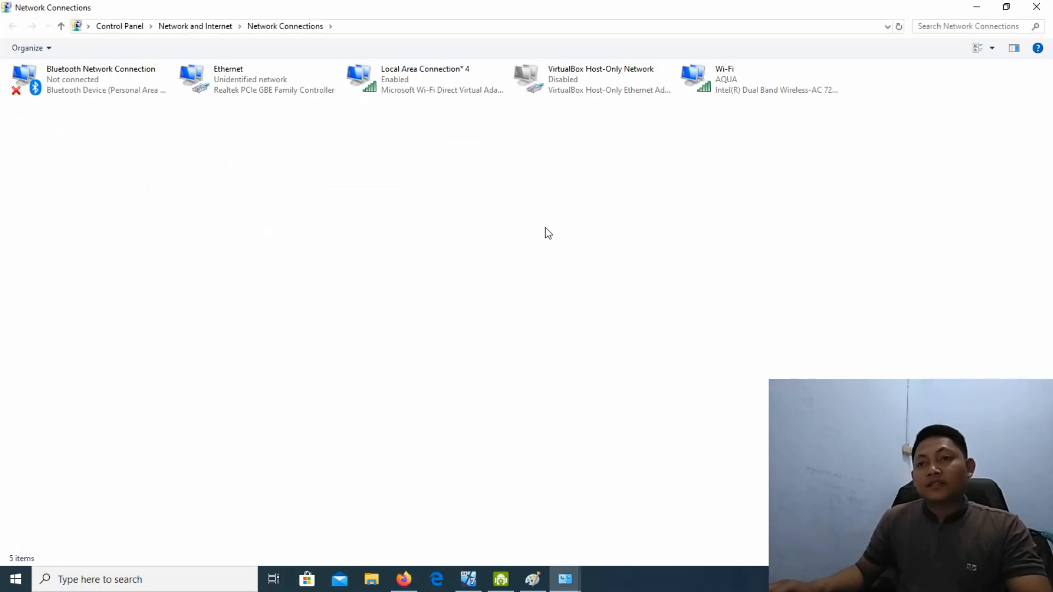
Enable the VirtualBox Host-Only Network adapter.
drag(833, 214, 25, 78)
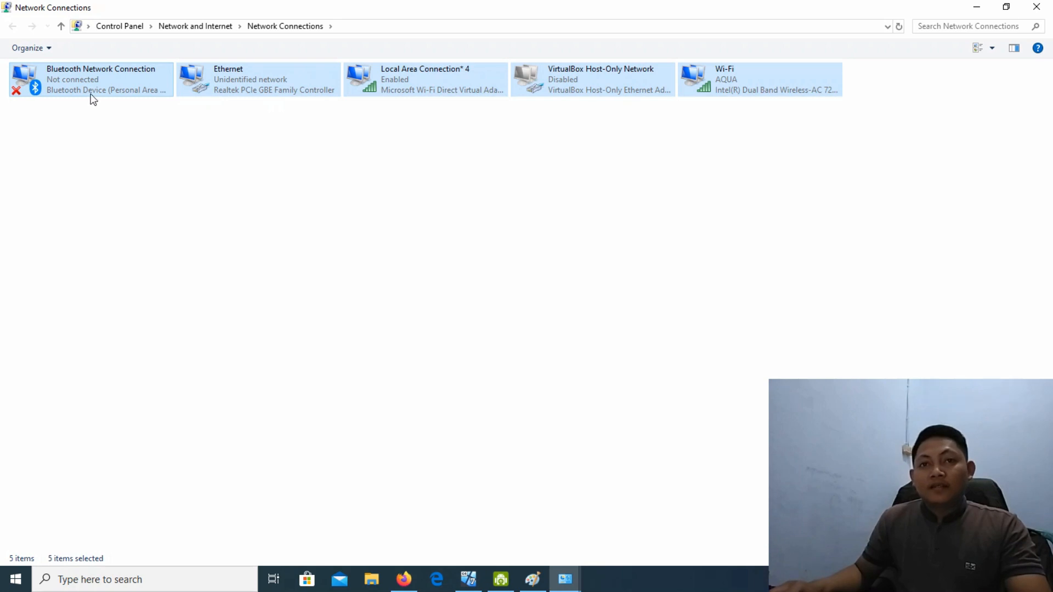
click(258, 88)
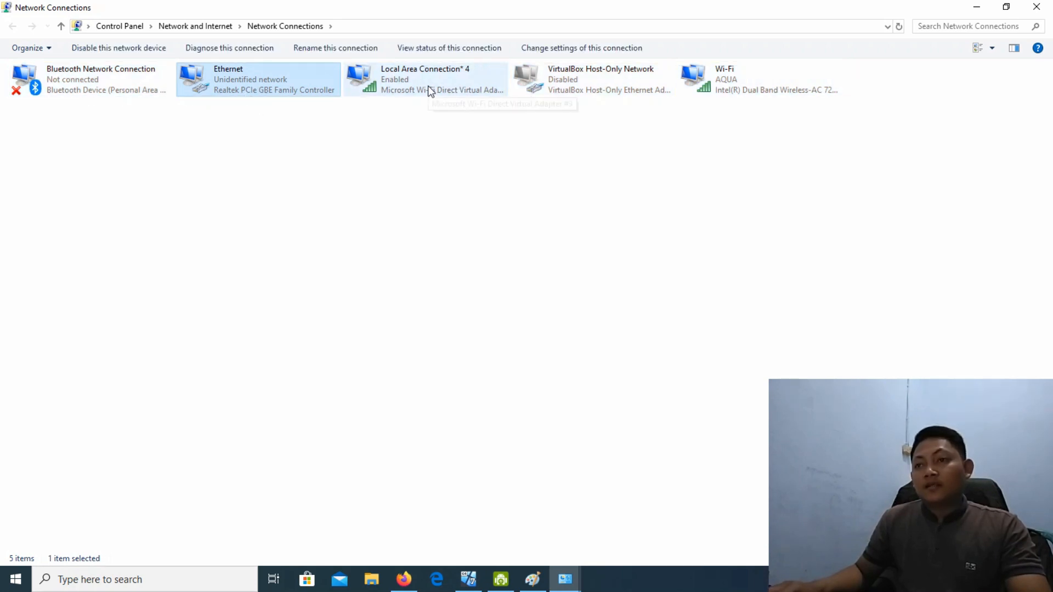
click(567, 91)
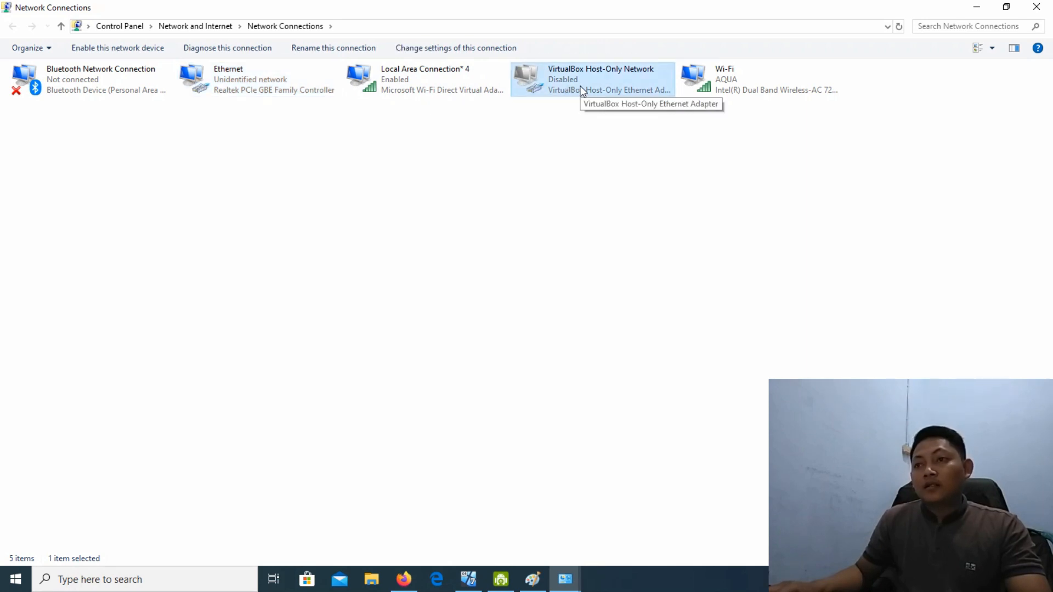
right_click(582, 91)
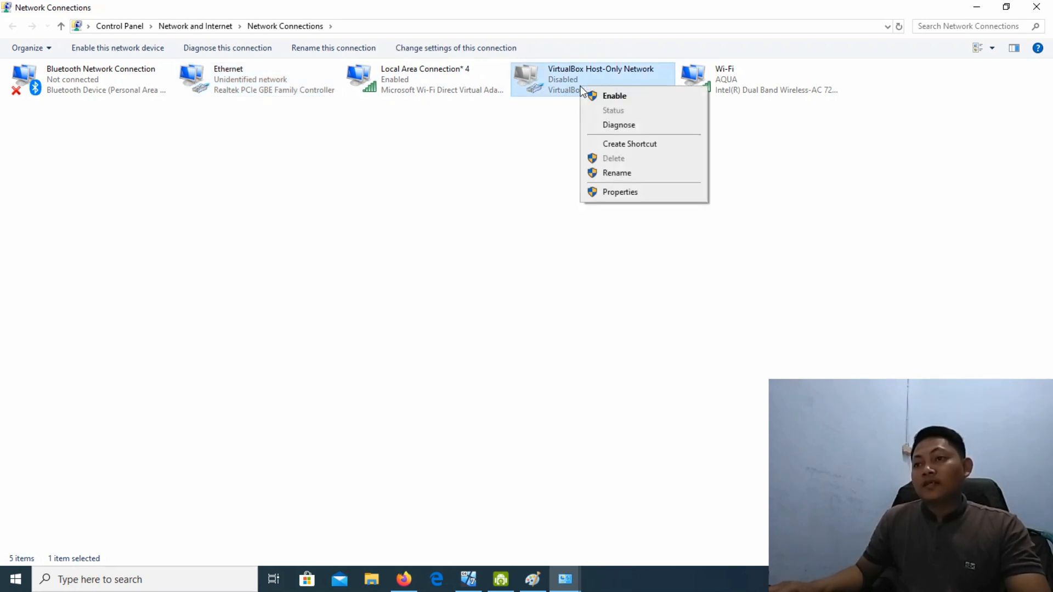
click(600, 96)
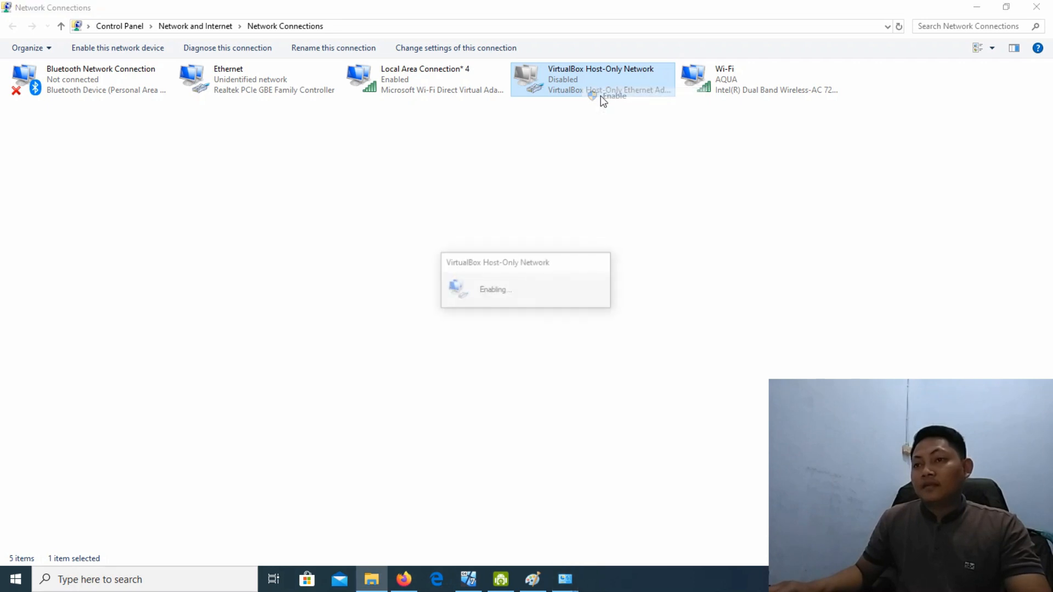
Set the Ethernet adapter's TCP/IPv4 properties to obtain an IP address automatically and apply the change.
click(226, 84)
right_click(225, 83)
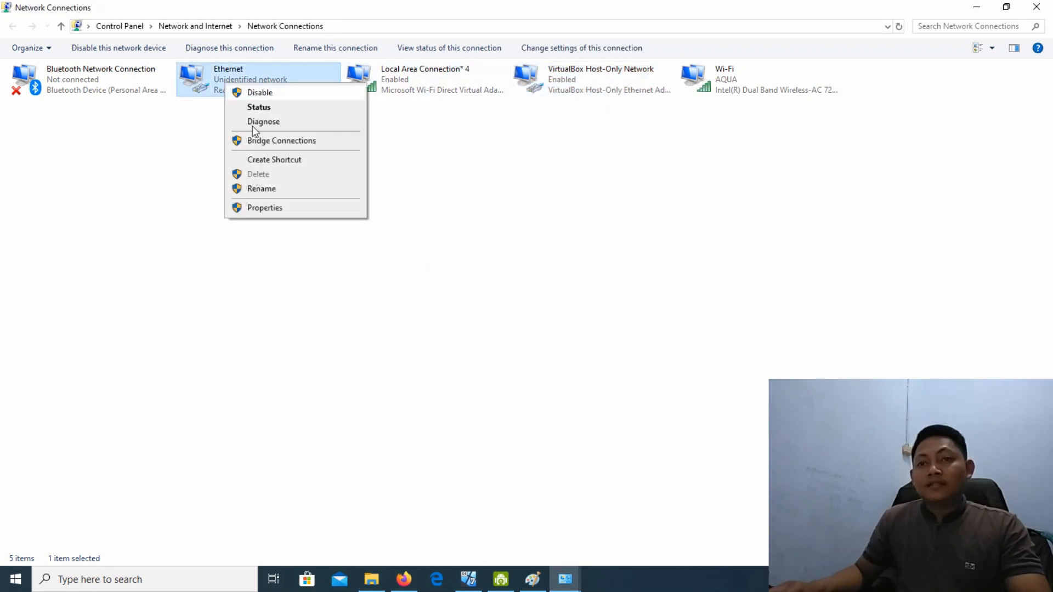
click(267, 209)
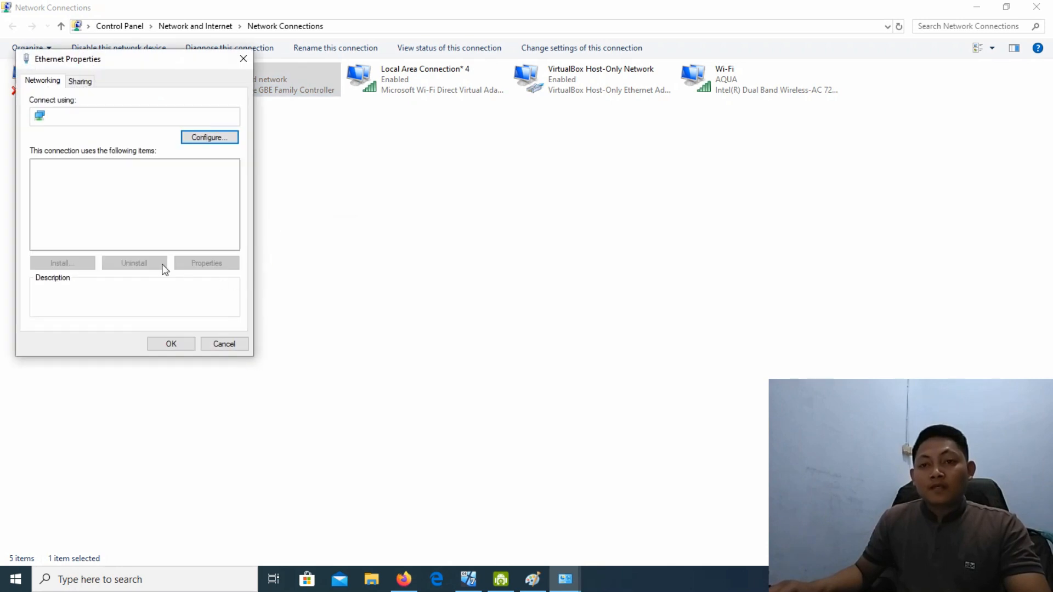
double_click(123, 210)
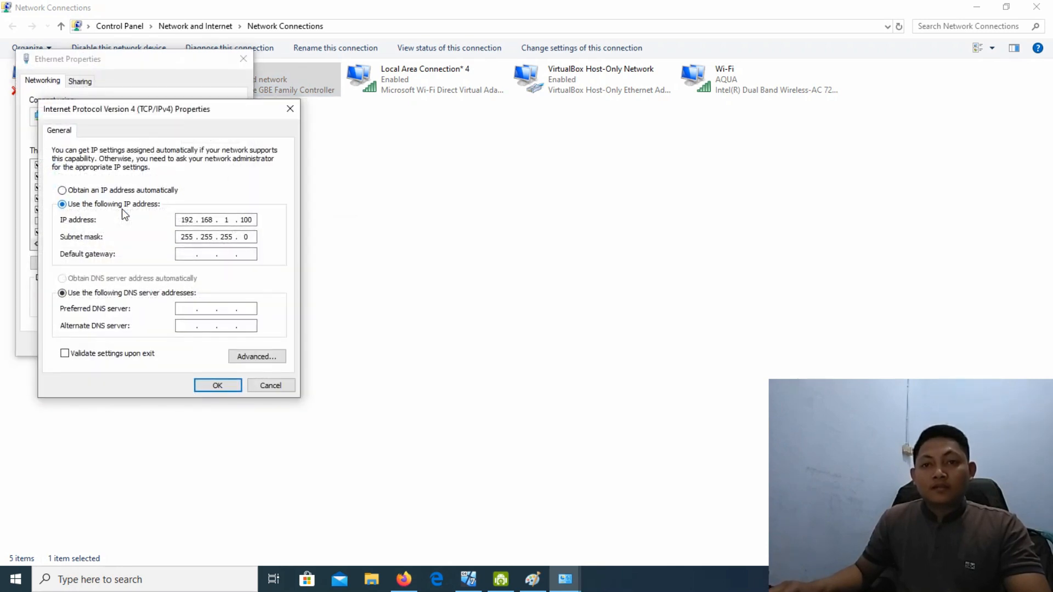
click(115, 192)
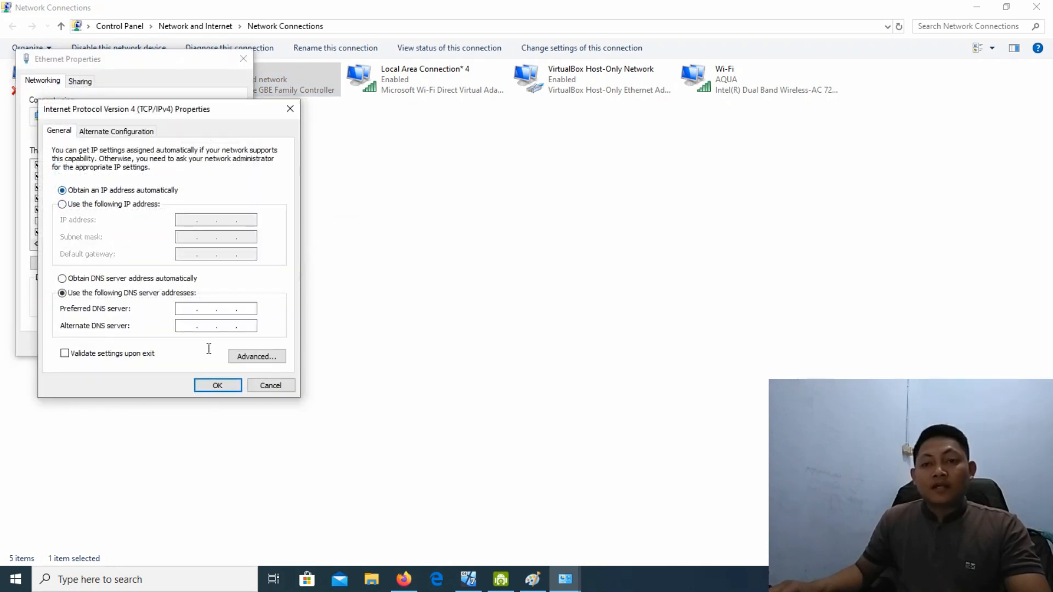
click(203, 382)
click(167, 344)
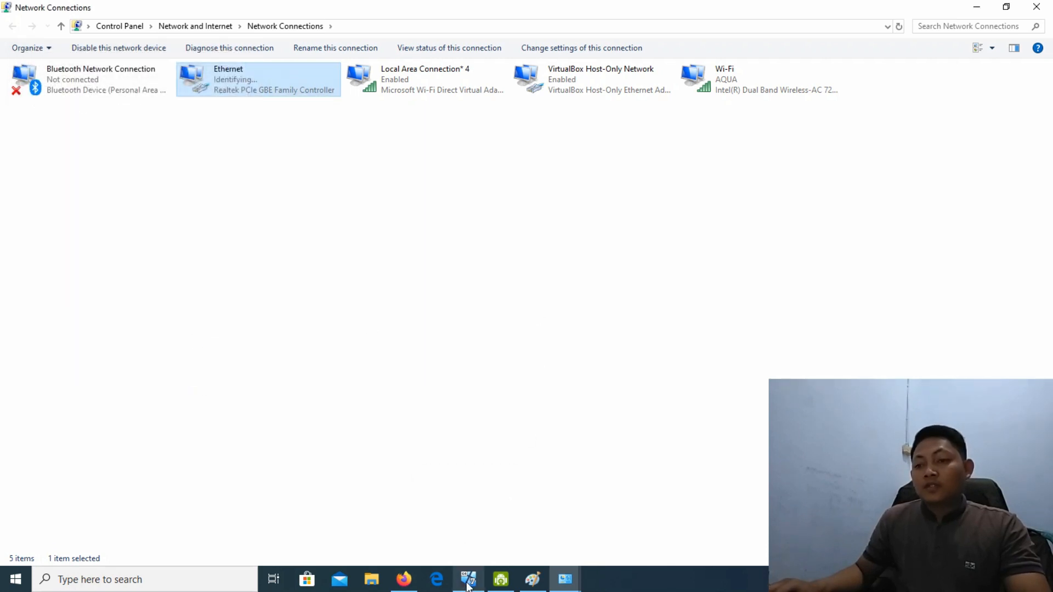
Switch to the win7 virtual machine to view its network connection below the host's adapters, and return to the host.
click(467, 496)
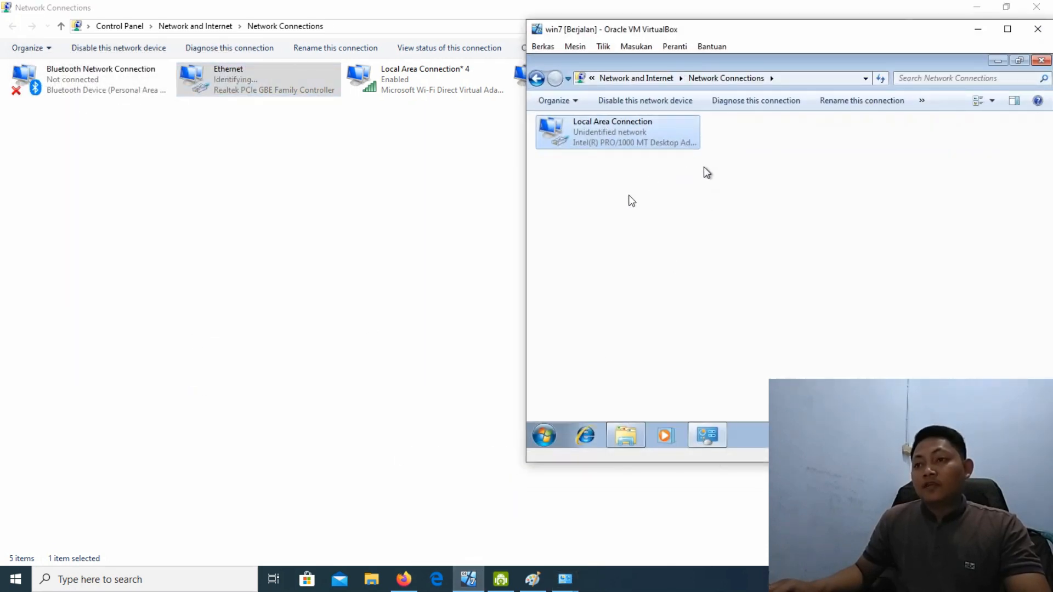
drag(797, 31, 702, 135)
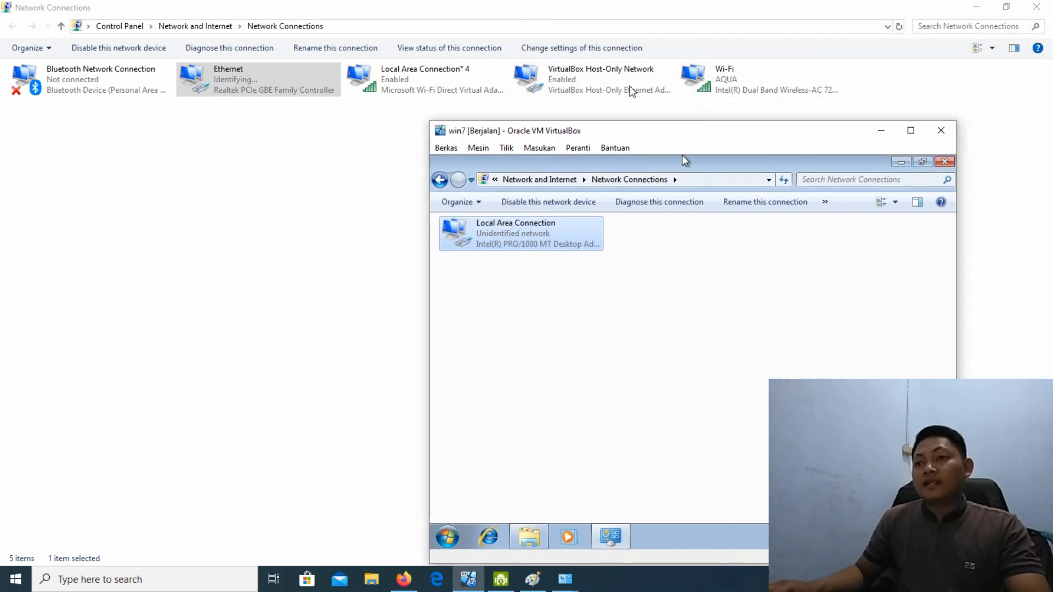
click(585, 81)
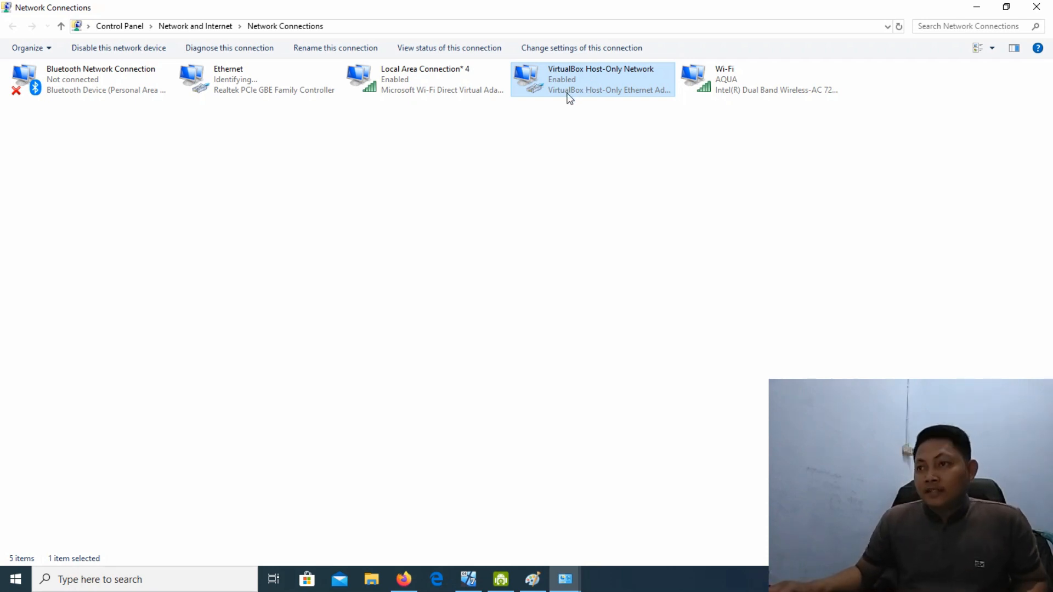
Disable the host's Ethernet adapter.
right_click(229, 83)
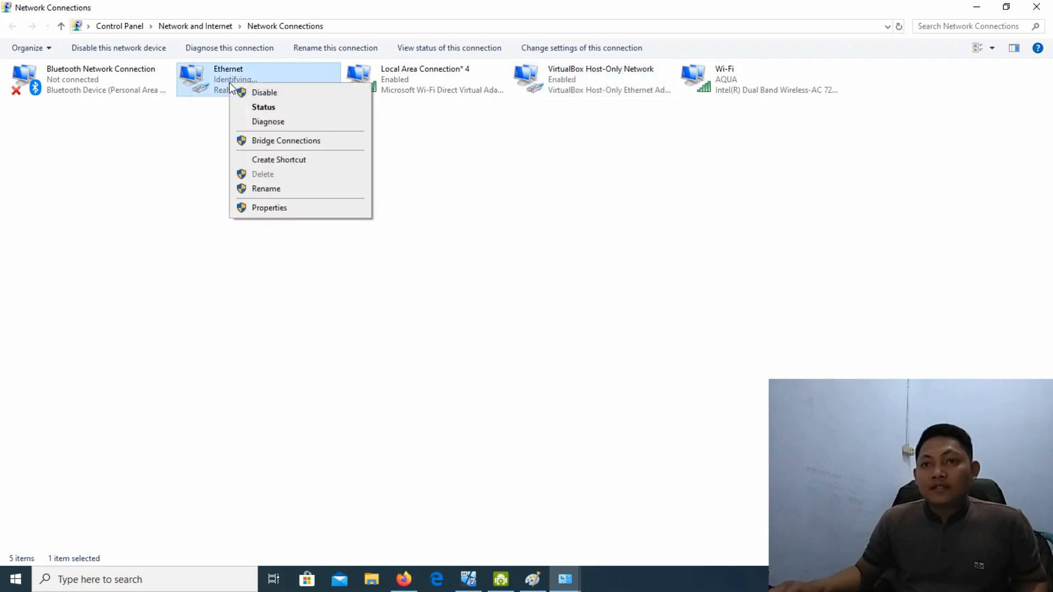
click(276, 93)
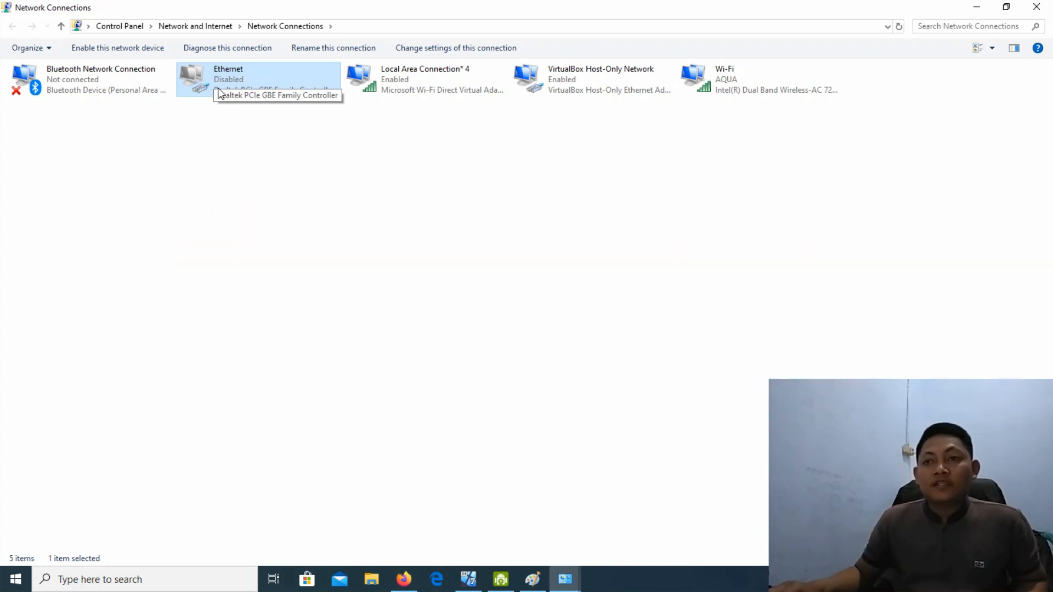
Compare the win7 virtual machine's Local Area Connection with the host's adapters, placing its window clear of them.
click(466, 581)
drag(700, 139, 859, 126)
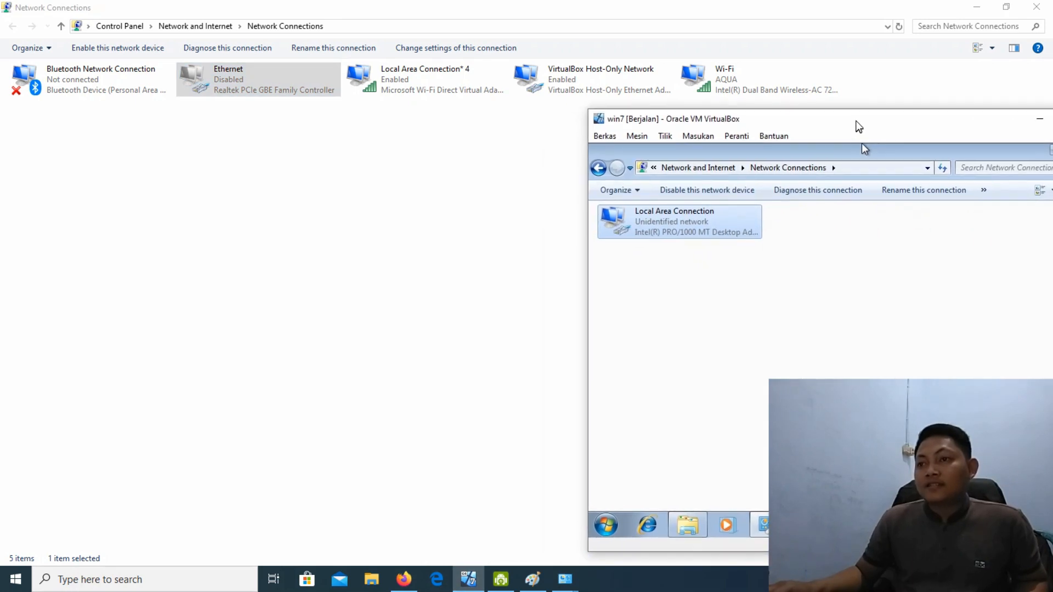
click(561, 88)
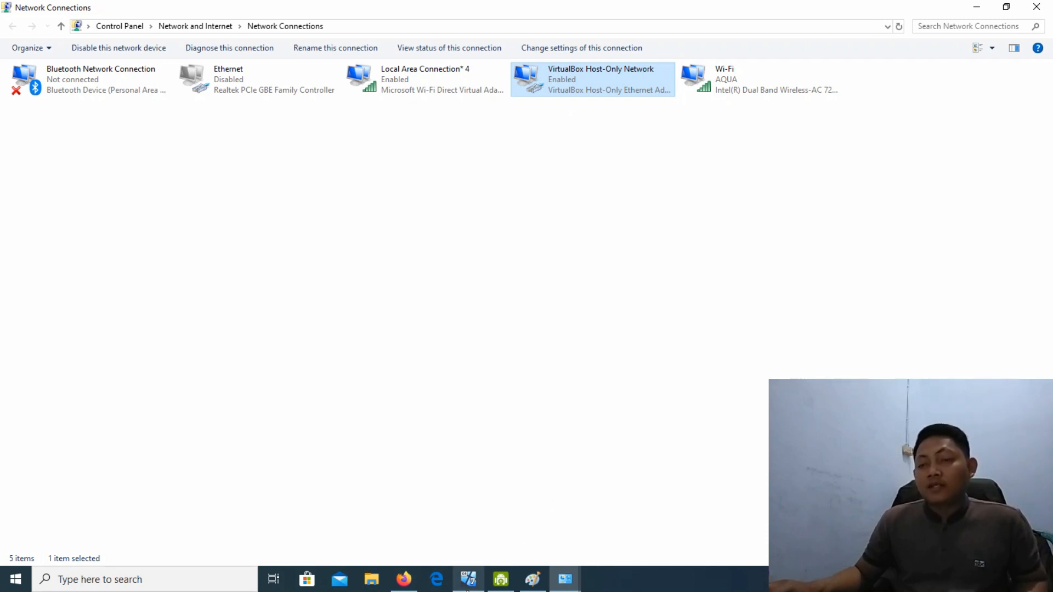
click(468, 582)
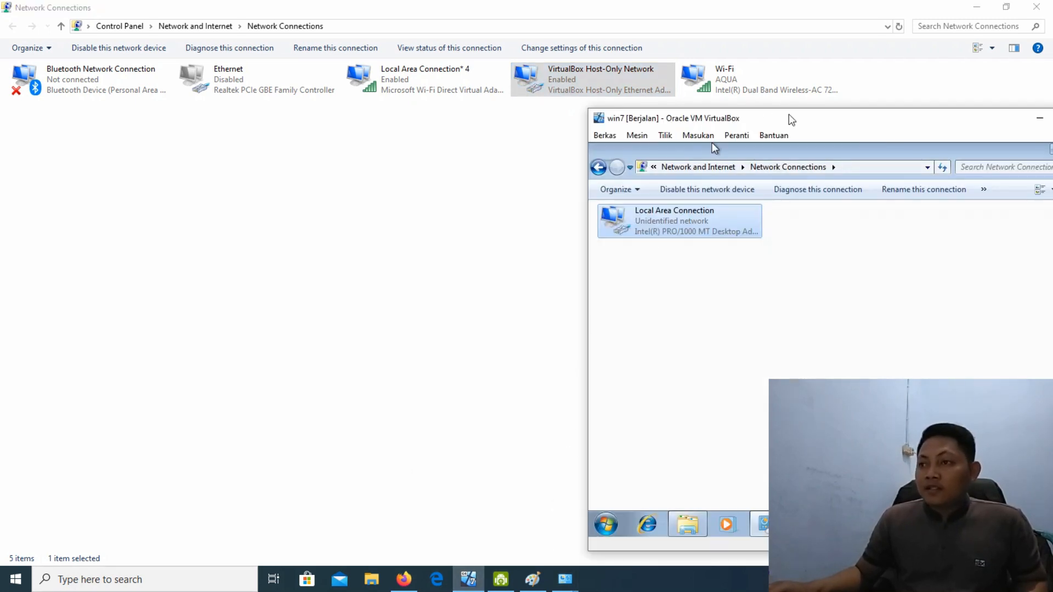
drag(791, 120, 800, 114)
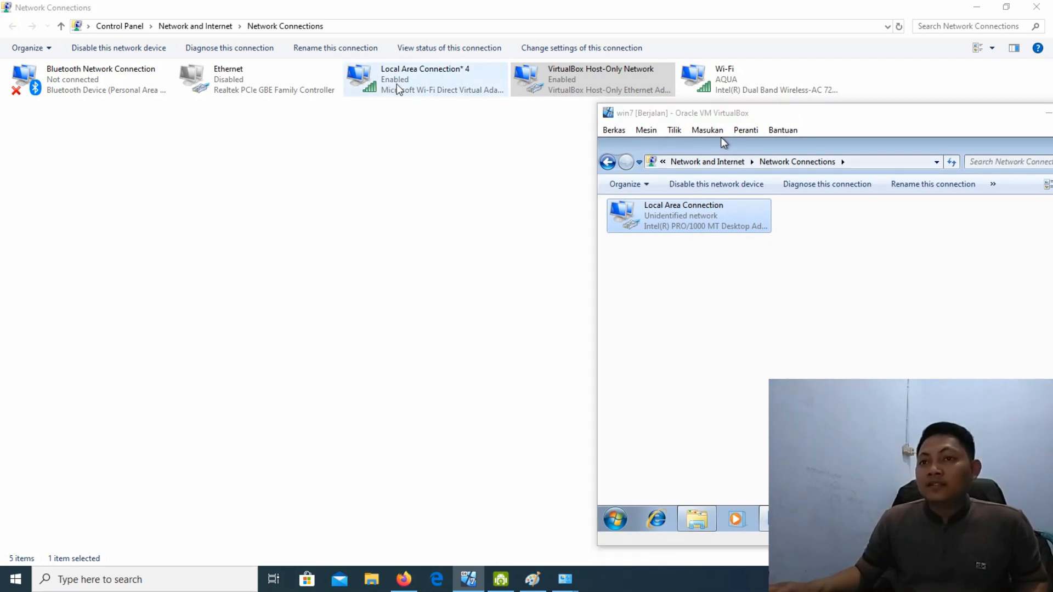
click(396, 87)
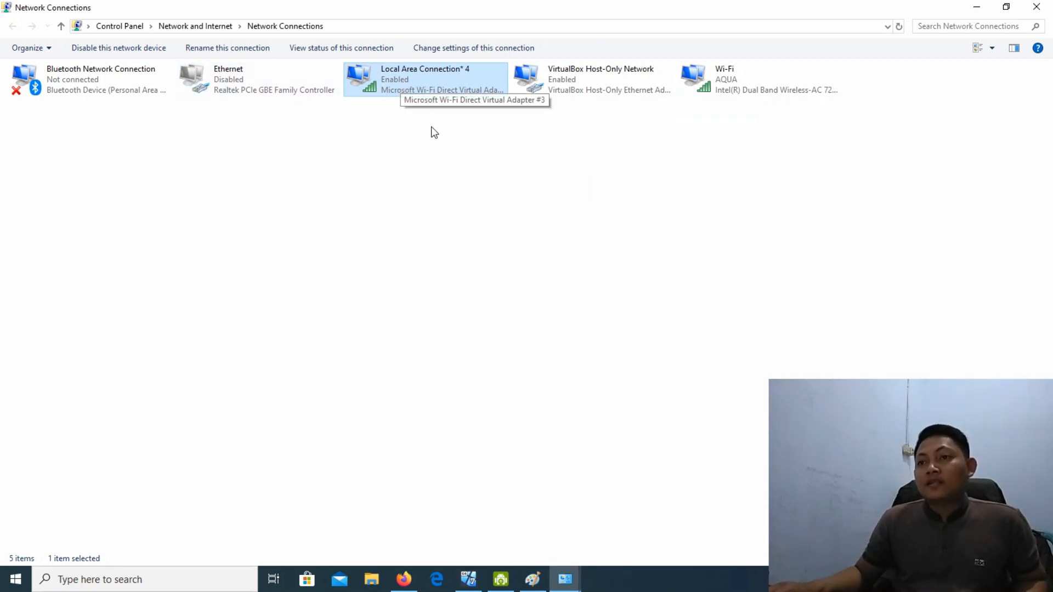
Open the TCP/IPv4 properties of the host's VirtualBox Host-Only Network adapter.
click(573, 80)
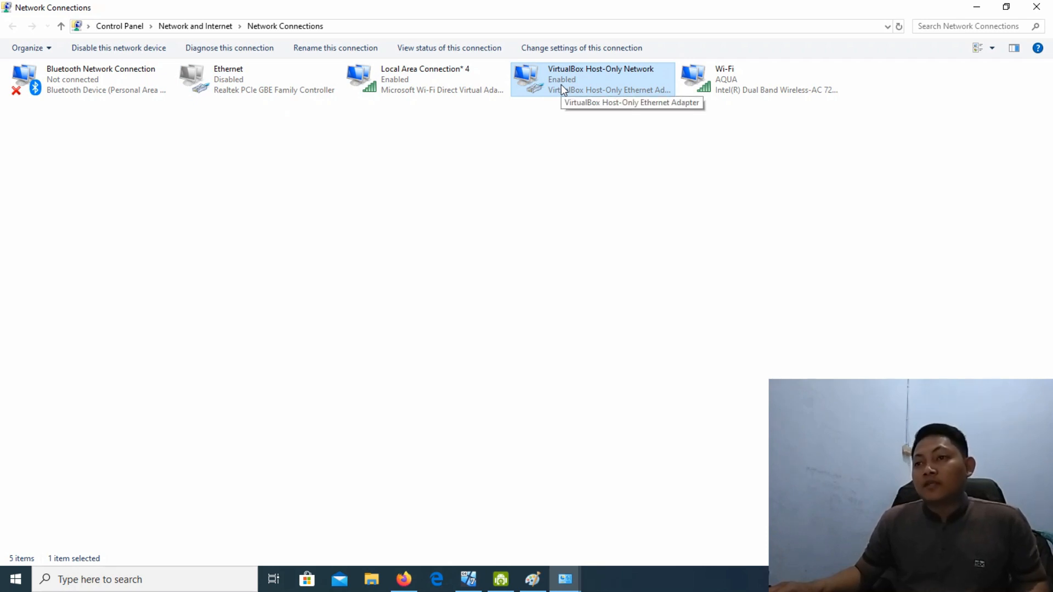
right_click(551, 76)
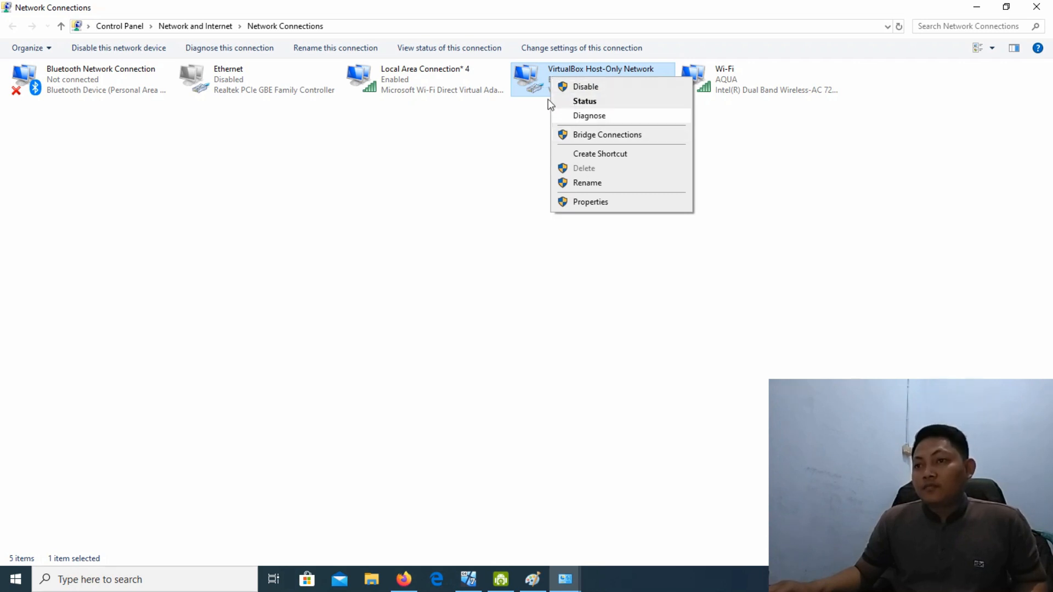
right_click(536, 78)
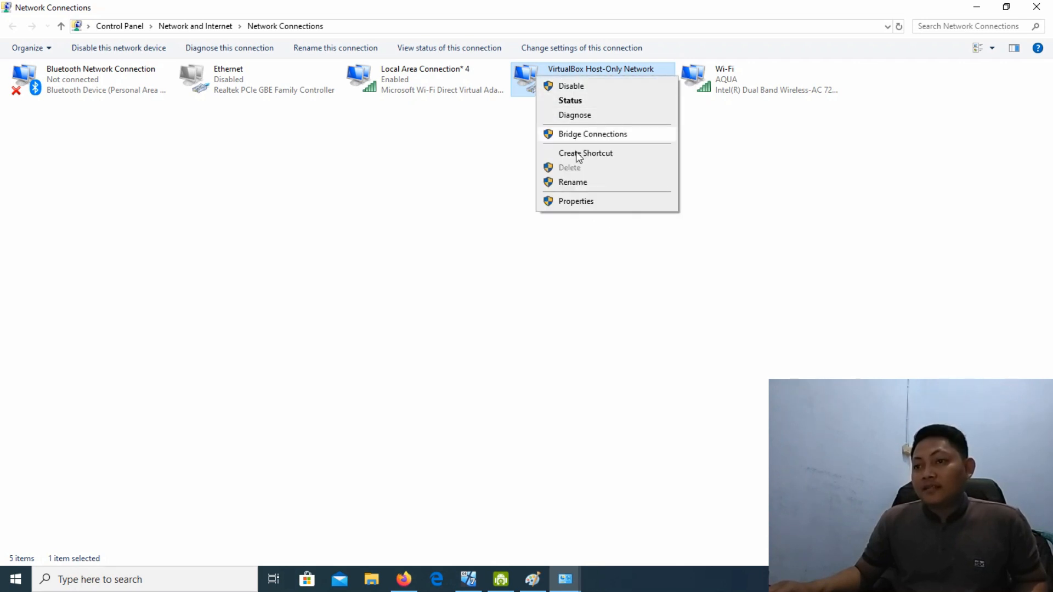
click(582, 202)
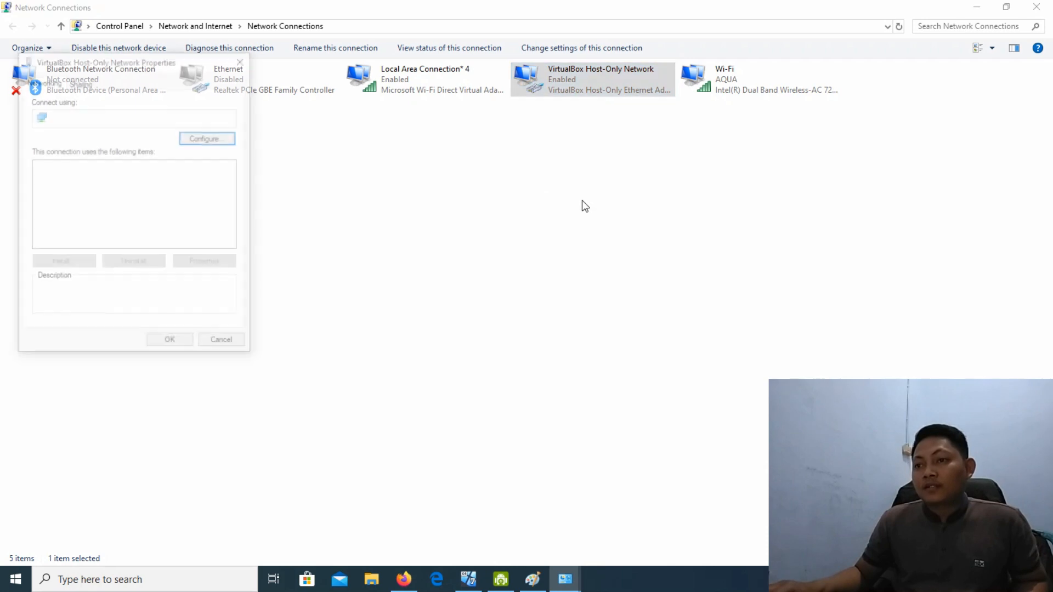
drag(186, 74, 251, 97)
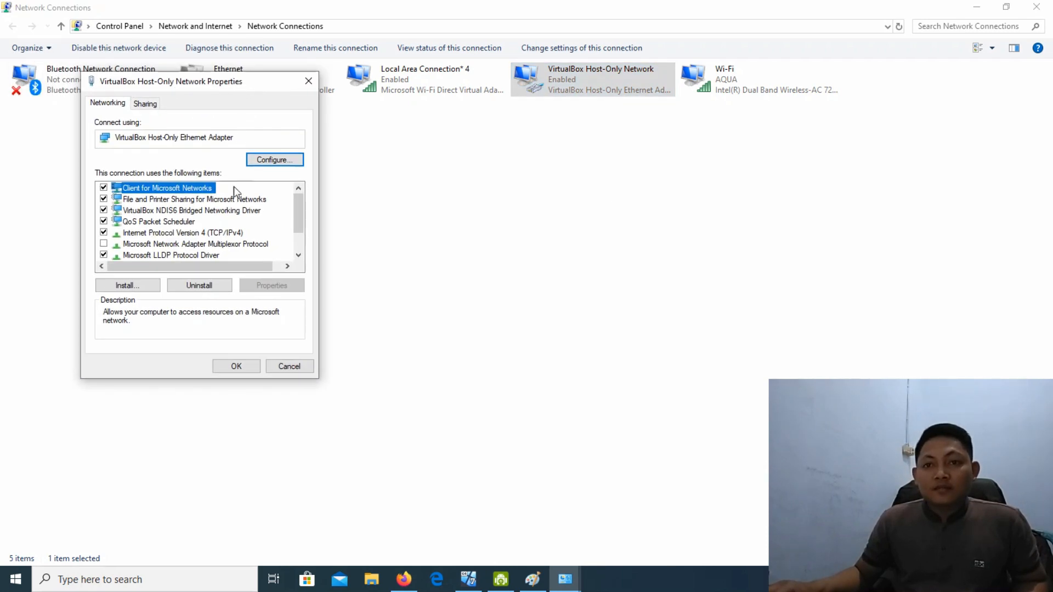
double_click(188, 234)
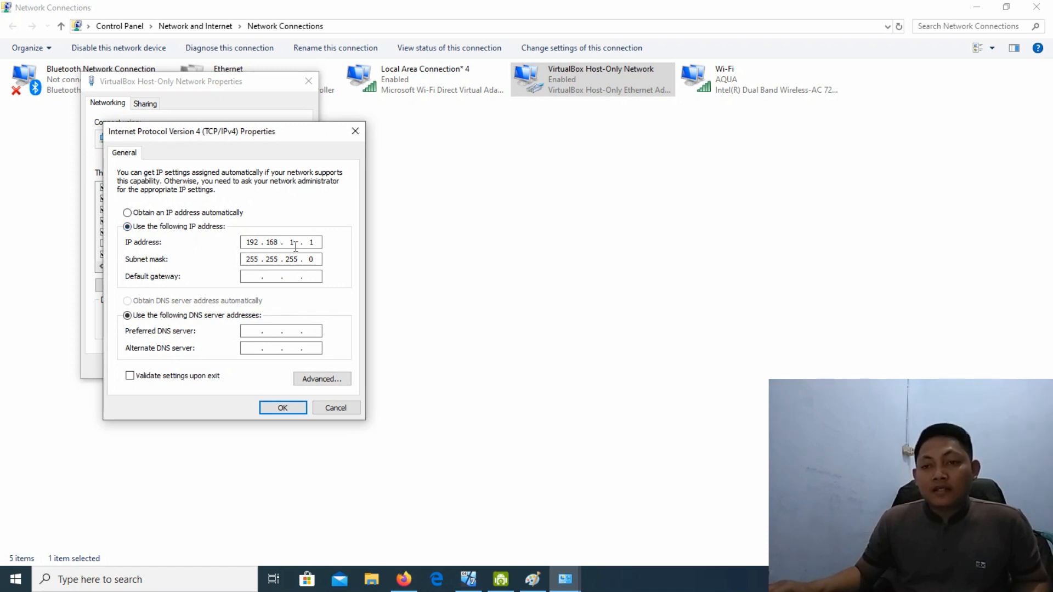
Clear the adapter's static address by switching to automatic and back to manual addressing, and check Komputer 1's address in the Paint diagram.
click(170, 213)
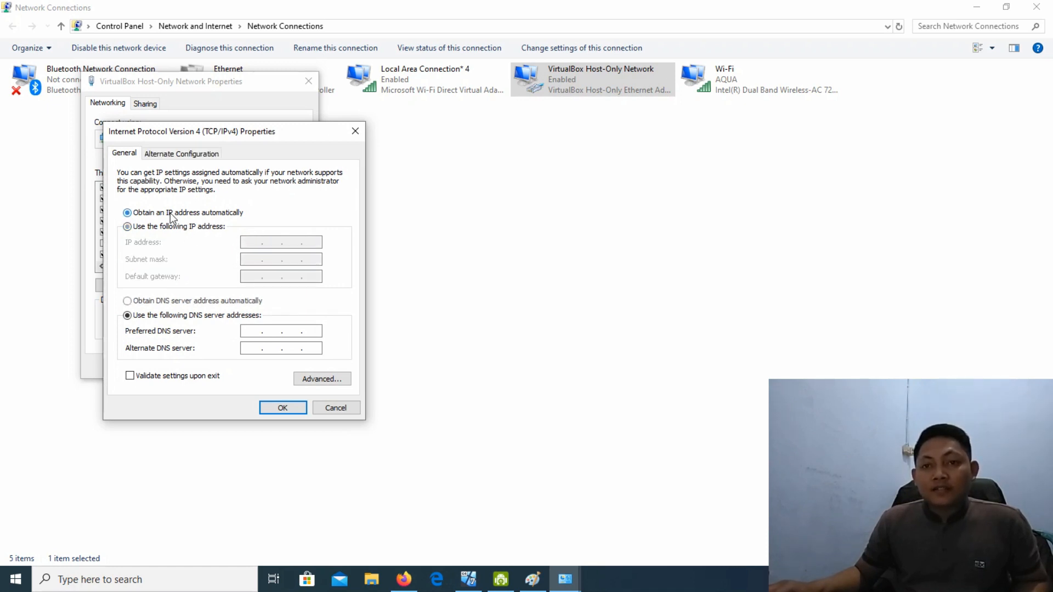
click(128, 226)
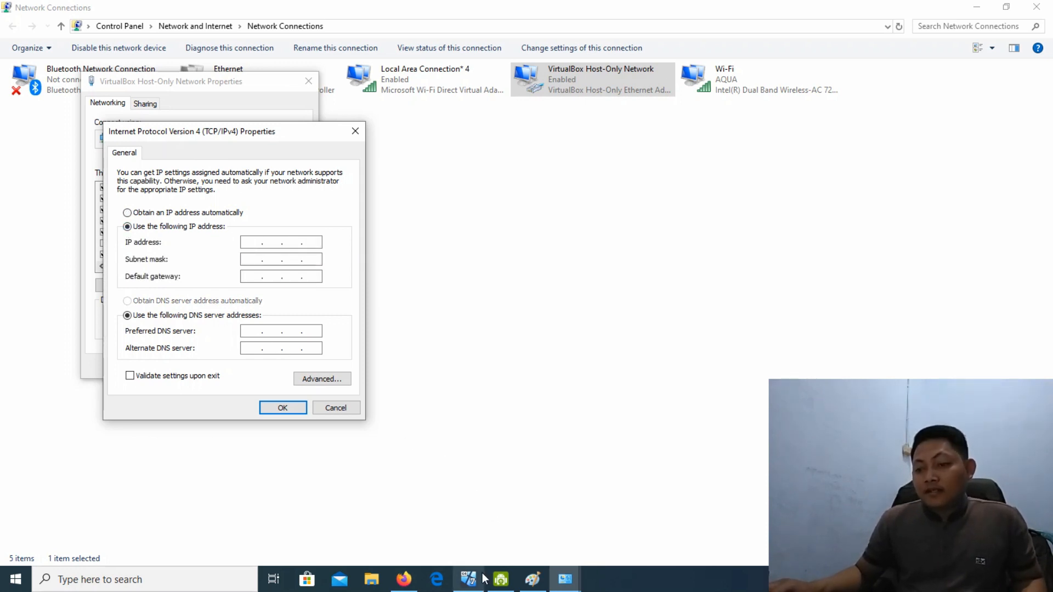
click(532, 578)
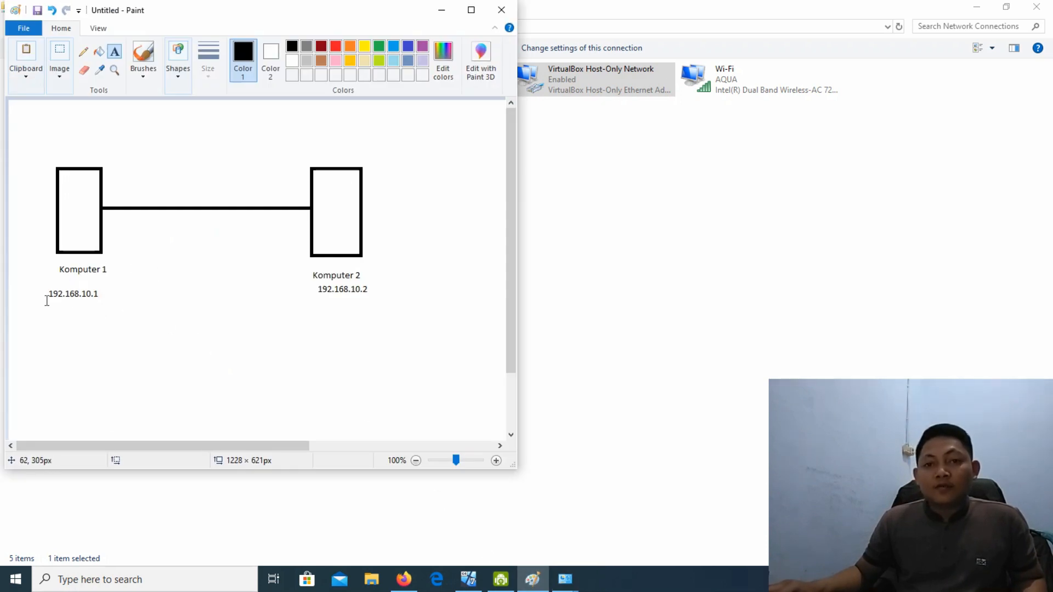
click(441, 12)
Set the Host-Only adapter's IP address to 192.168.10.1 with subnet mask 255.255.255.0 and apply the change.
click(246, 243)
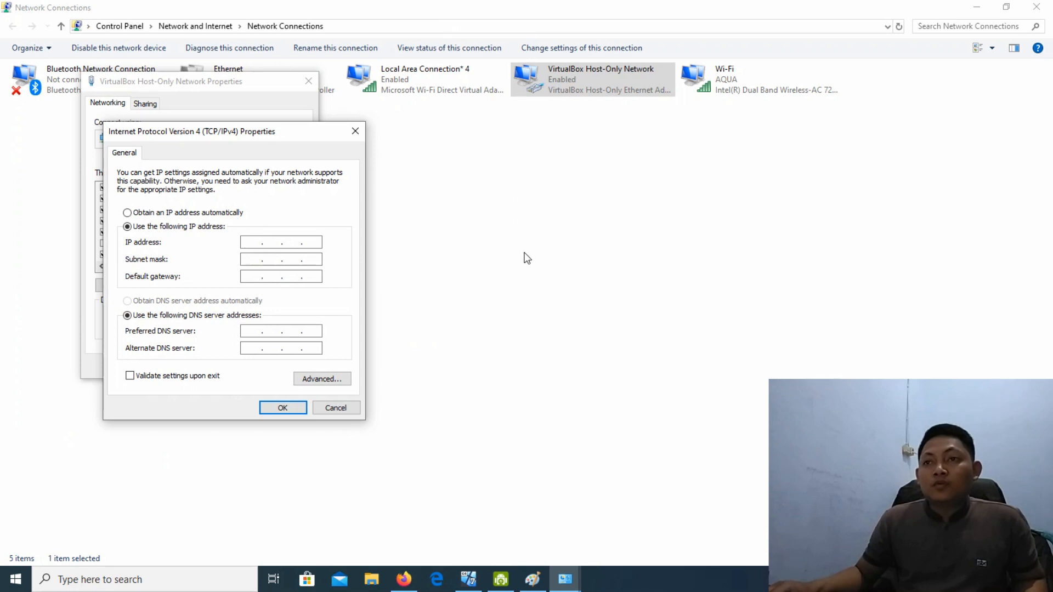
text(192 . )
text(168 . )
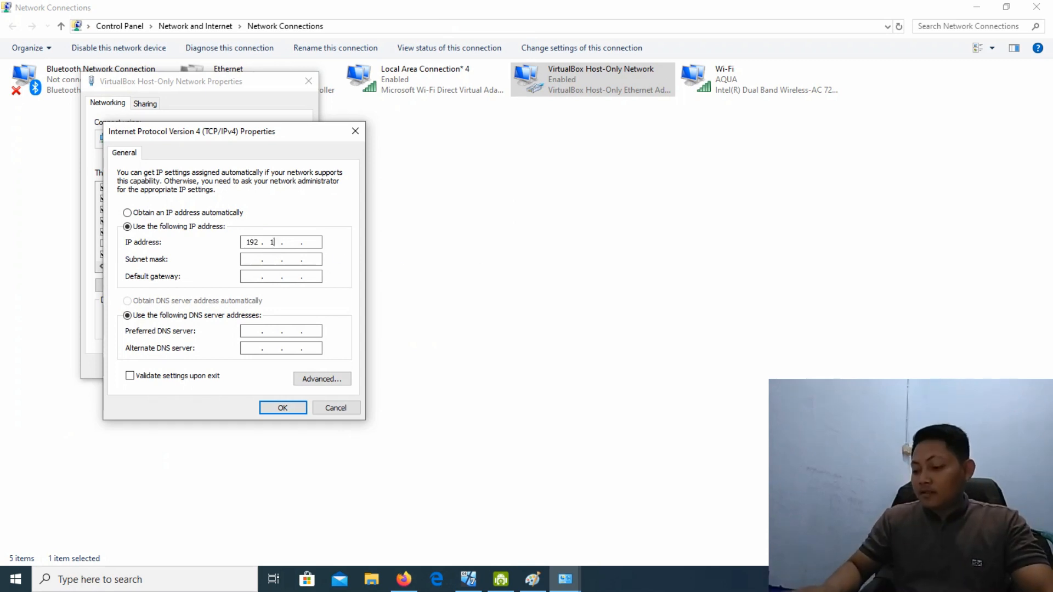
text(10 . 1)
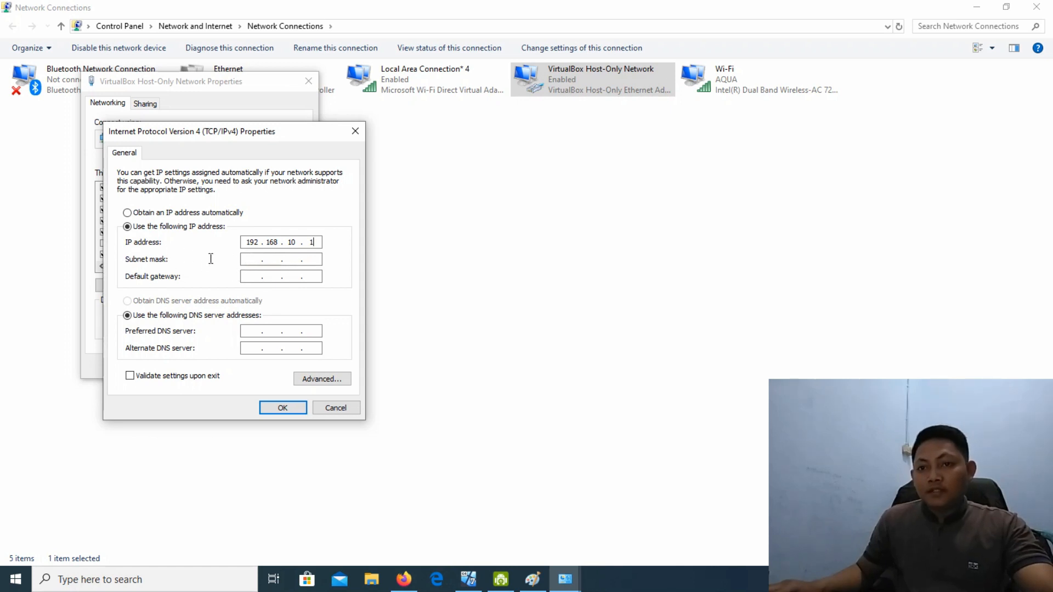
click(250, 259)
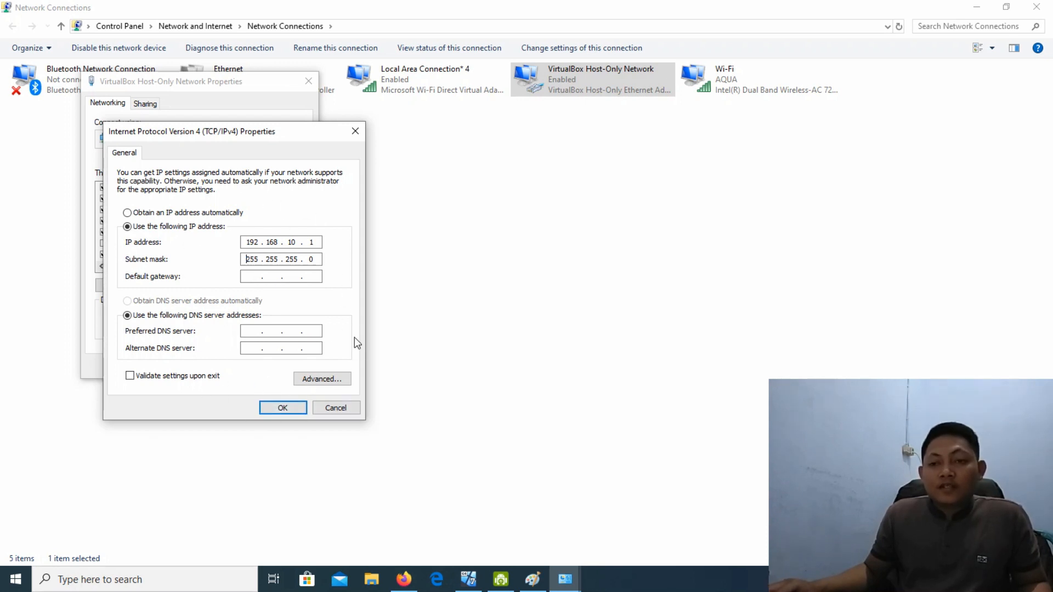
click(279, 409)
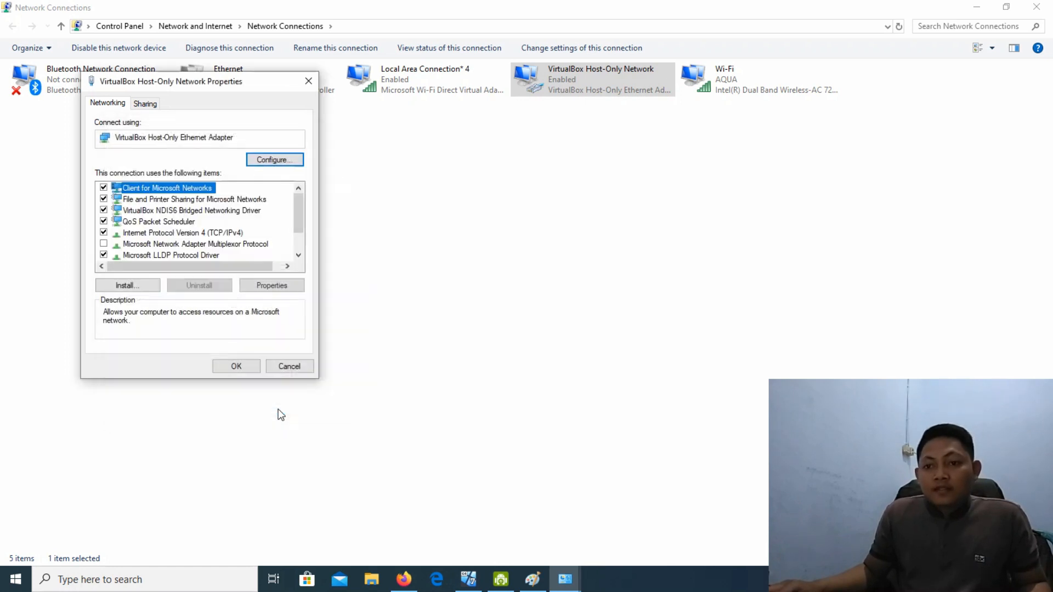
click(235, 367)
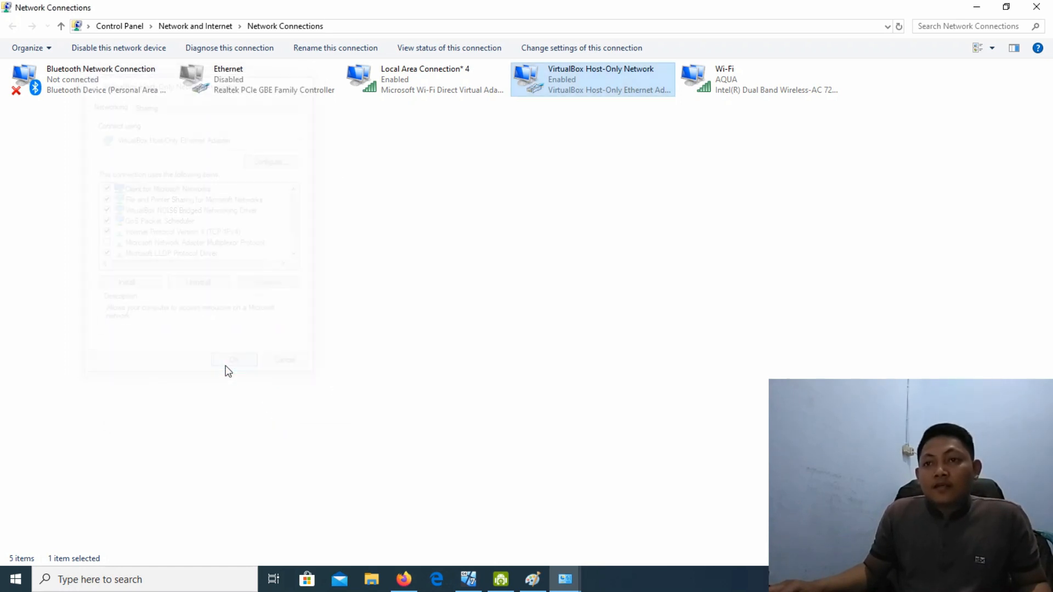
Refresh the host's network connections and review both computers' addresses in the Paint diagram.
right_click(469, 184)
click(493, 236)
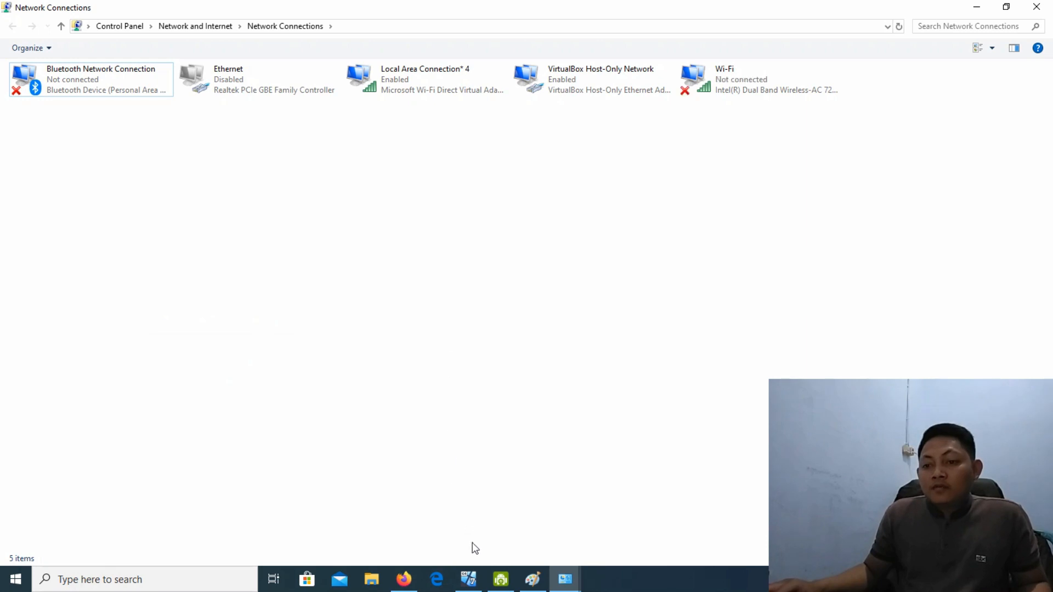
click(532, 580)
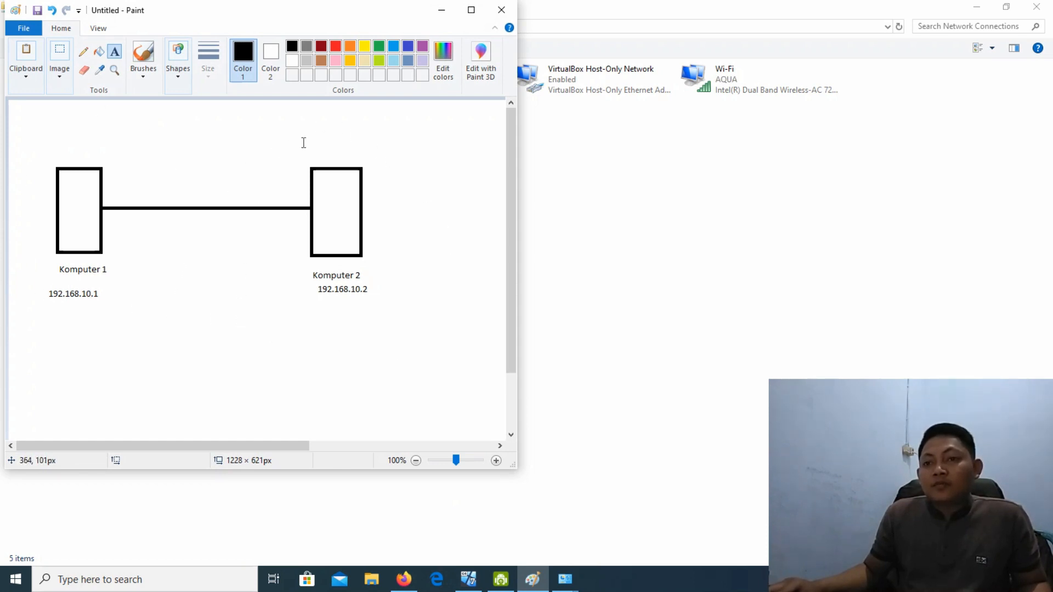
click(436, 10)
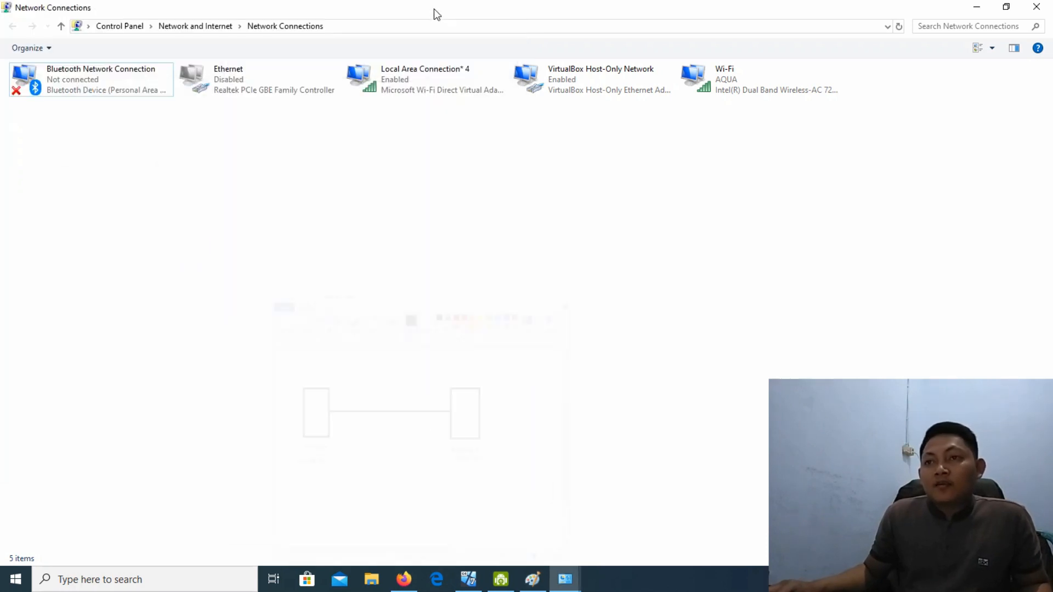
Switch to the win7 virtual machine, clear open windows from both desktops, and place its window clear of the host's desktop icons.
click(468, 579)
drag(876, 115, 637, 33)
click(872, 62)
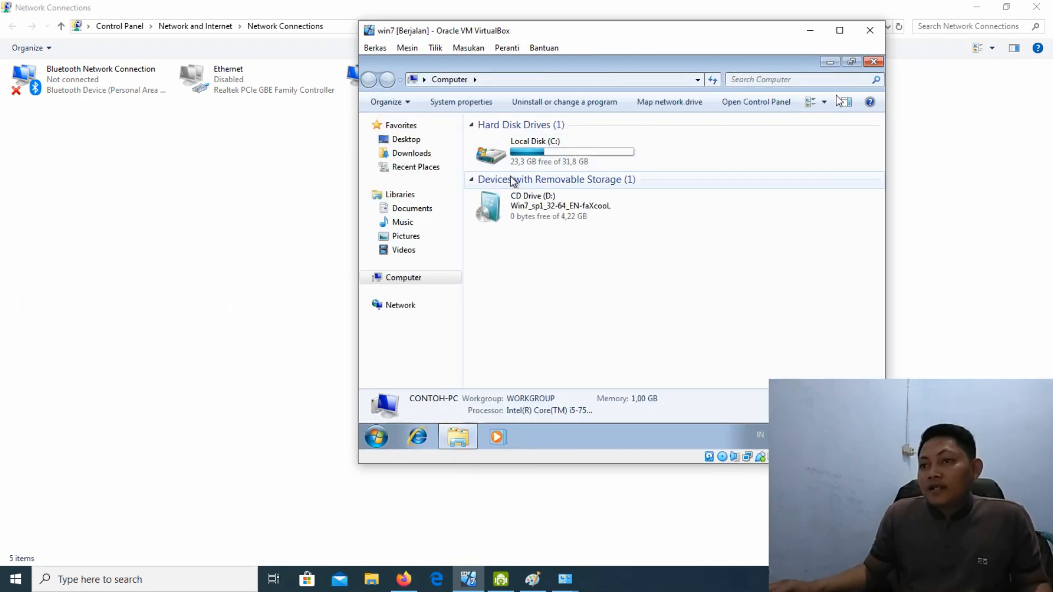
click(873, 61)
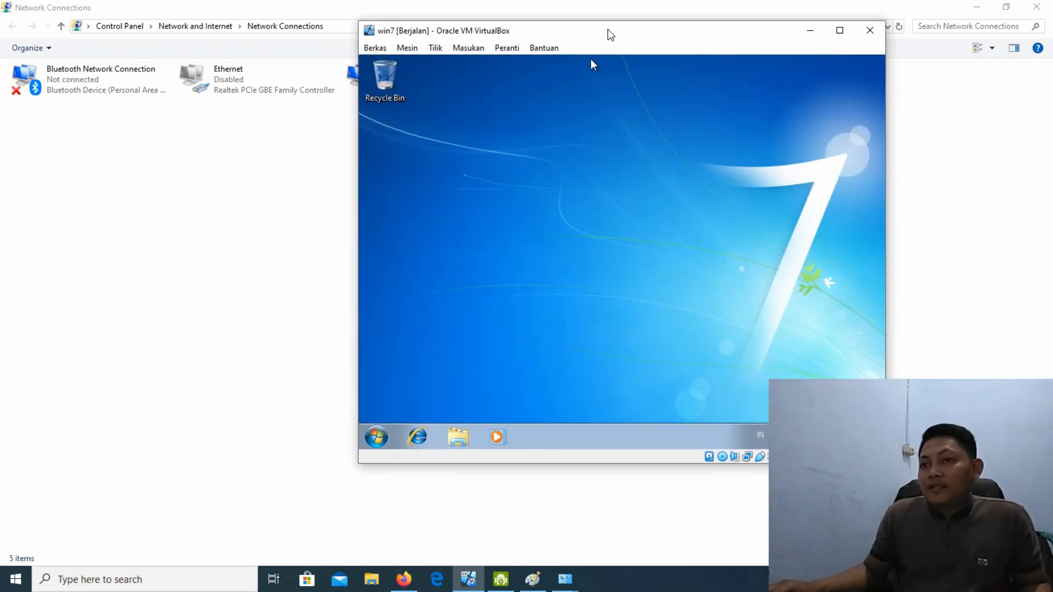
drag(606, 33, 754, 40)
click(975, 8)
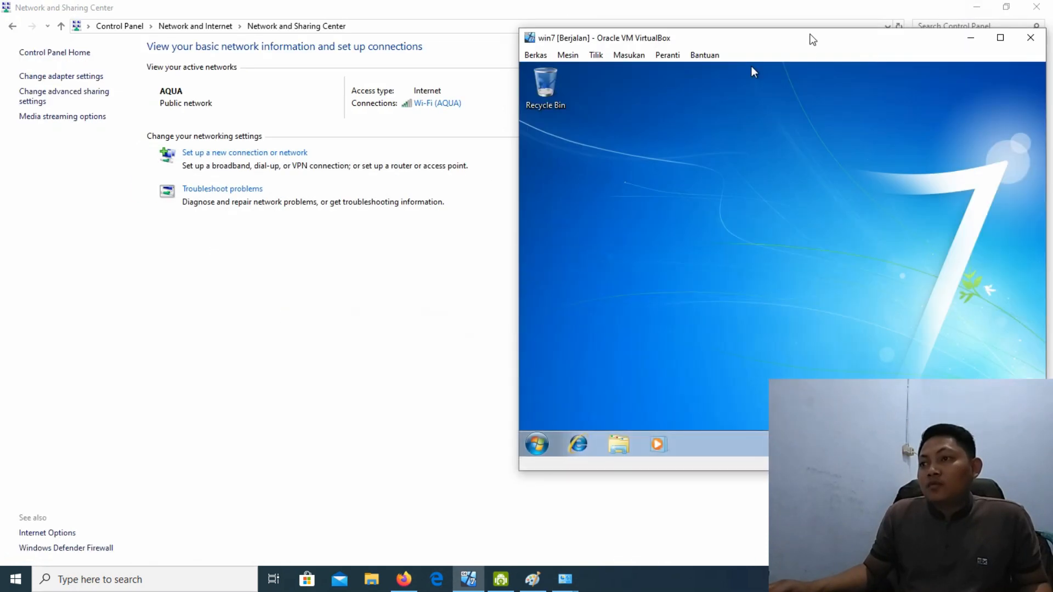
click(969, 7)
drag(736, 40, 744, 15)
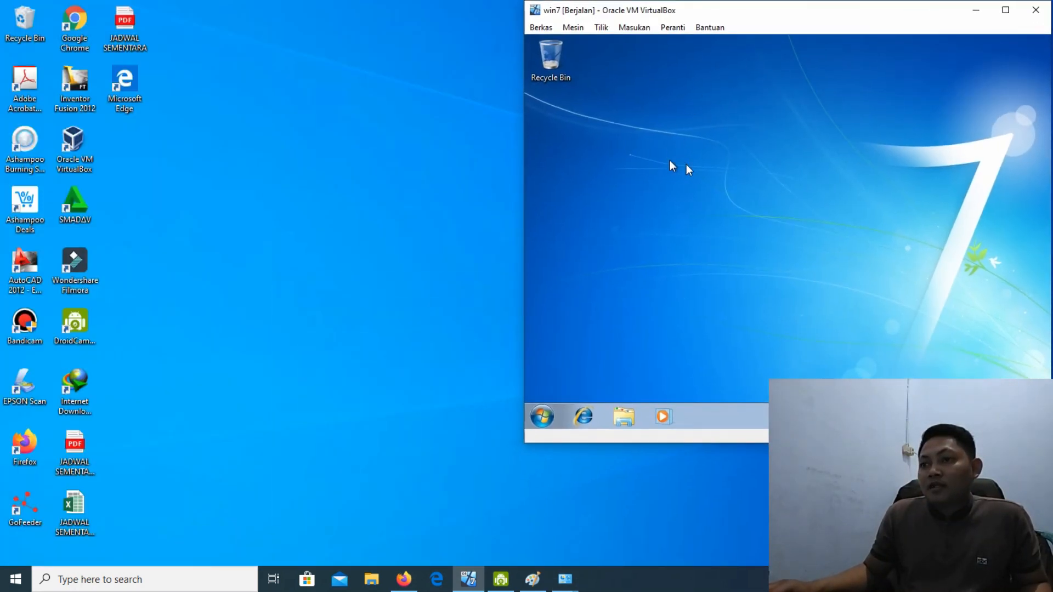
right_click(711, 97)
click(729, 132)
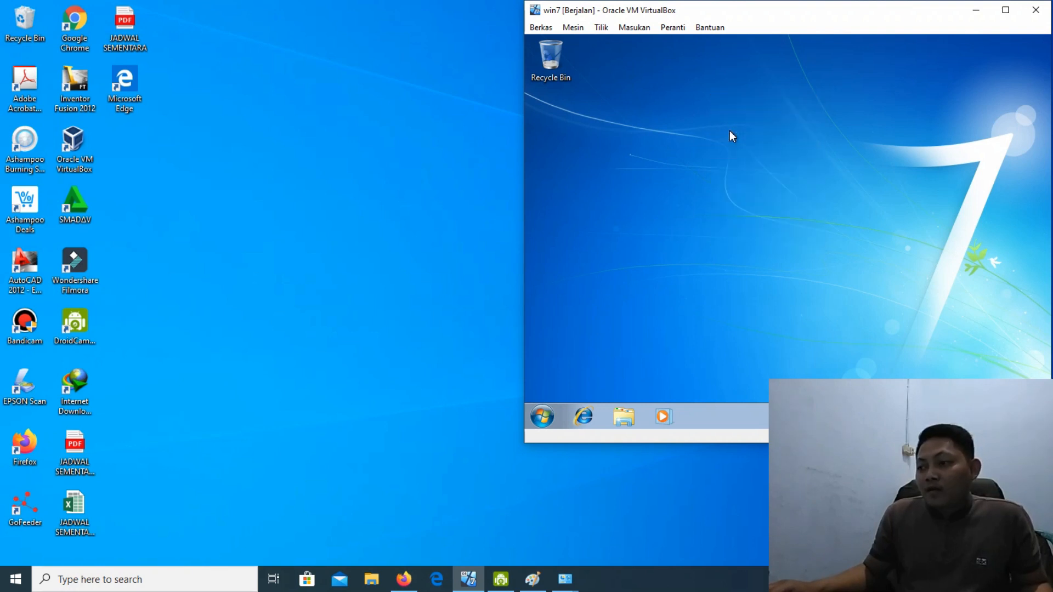
right_click(654, 108)
click(681, 145)
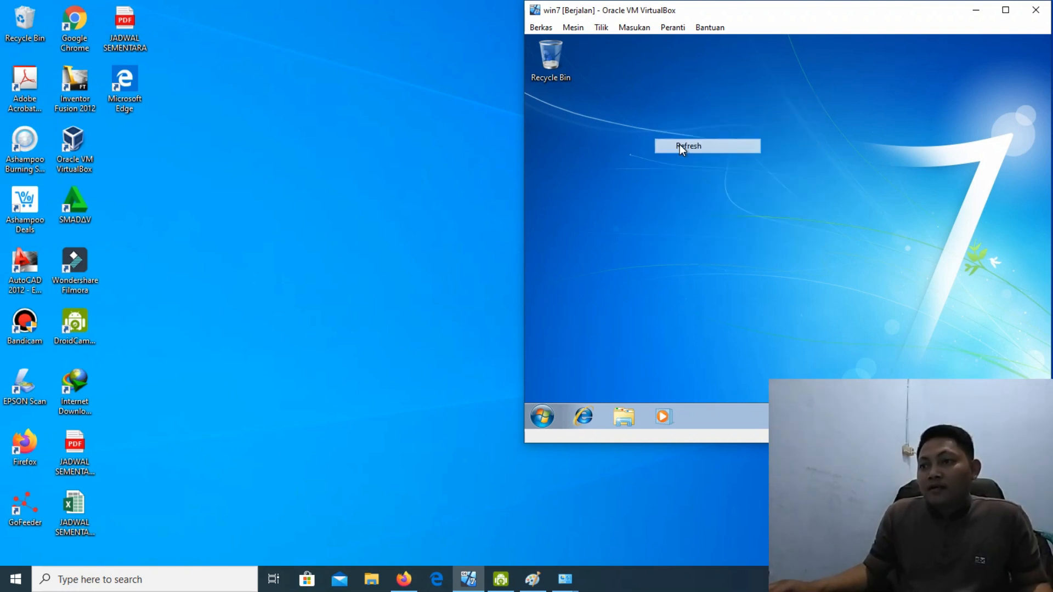
right_click(662, 101)
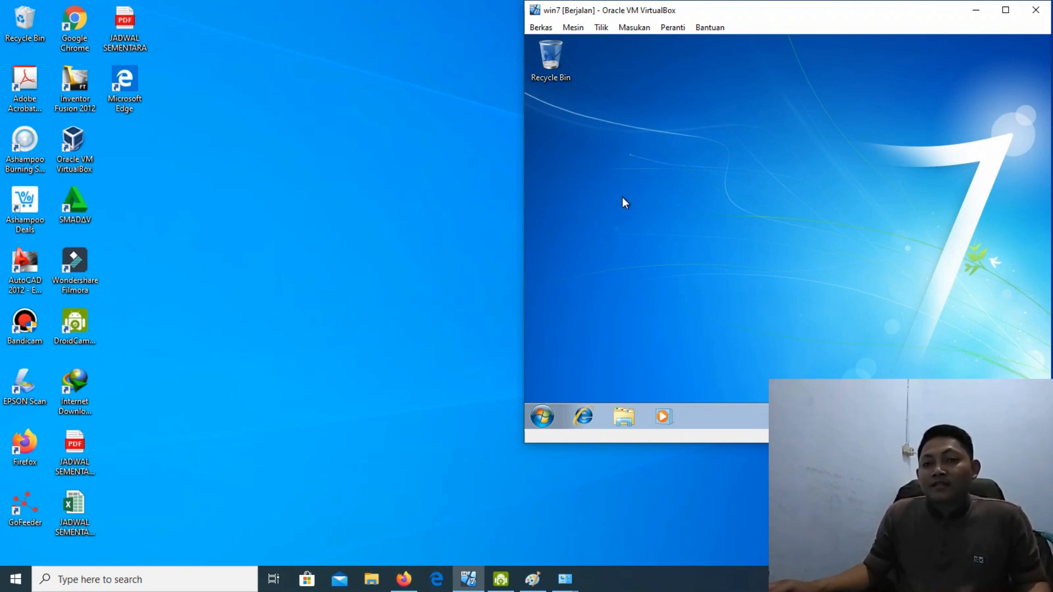
Open the win7 virtual machine's adapter settings through Control Panel's Network and Sharing Center.
click(542, 416)
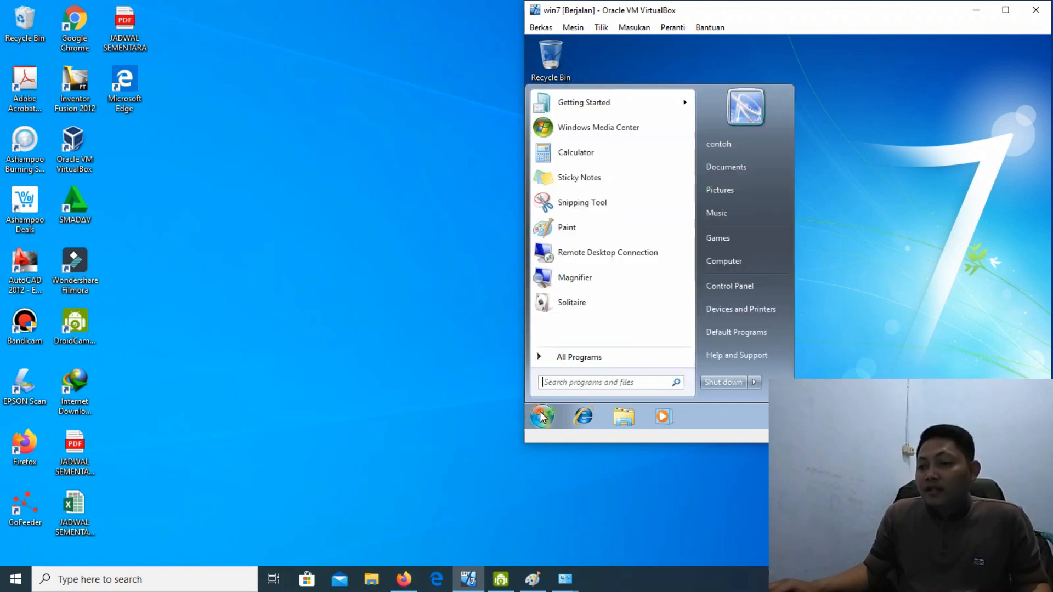
click(733, 285)
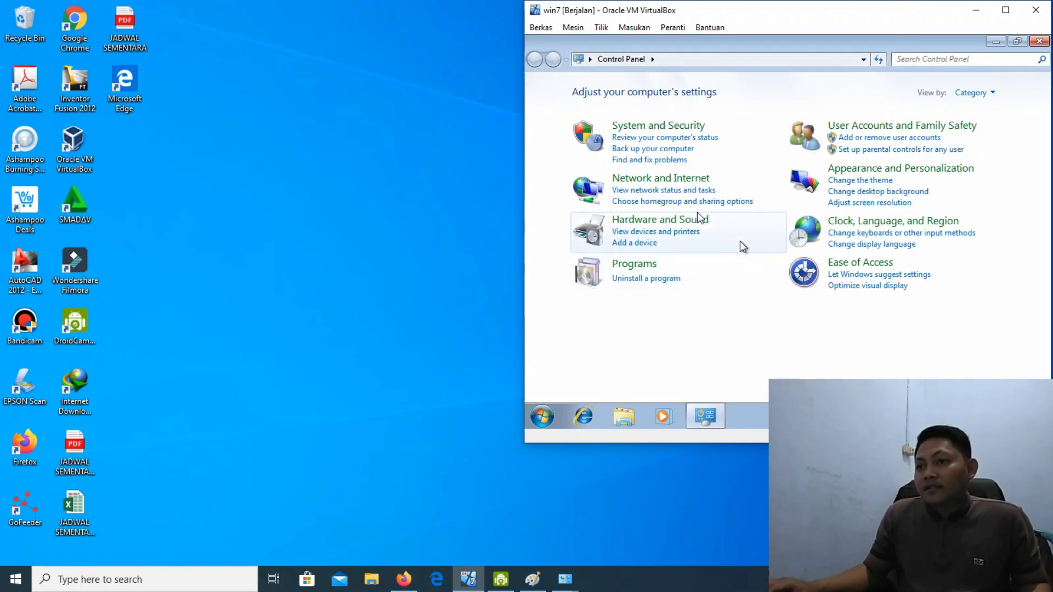
click(648, 180)
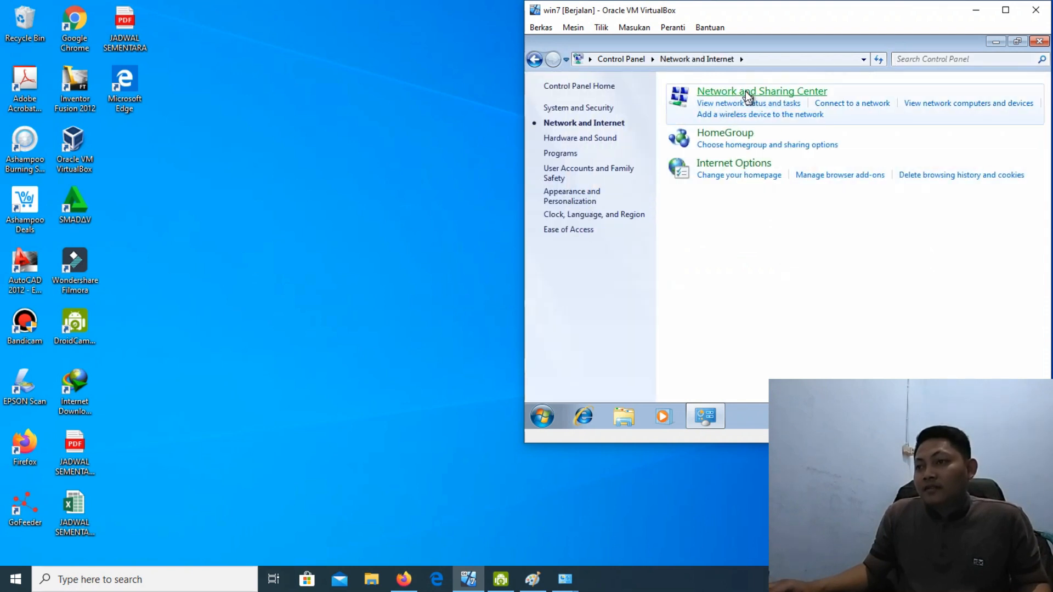
click(745, 91)
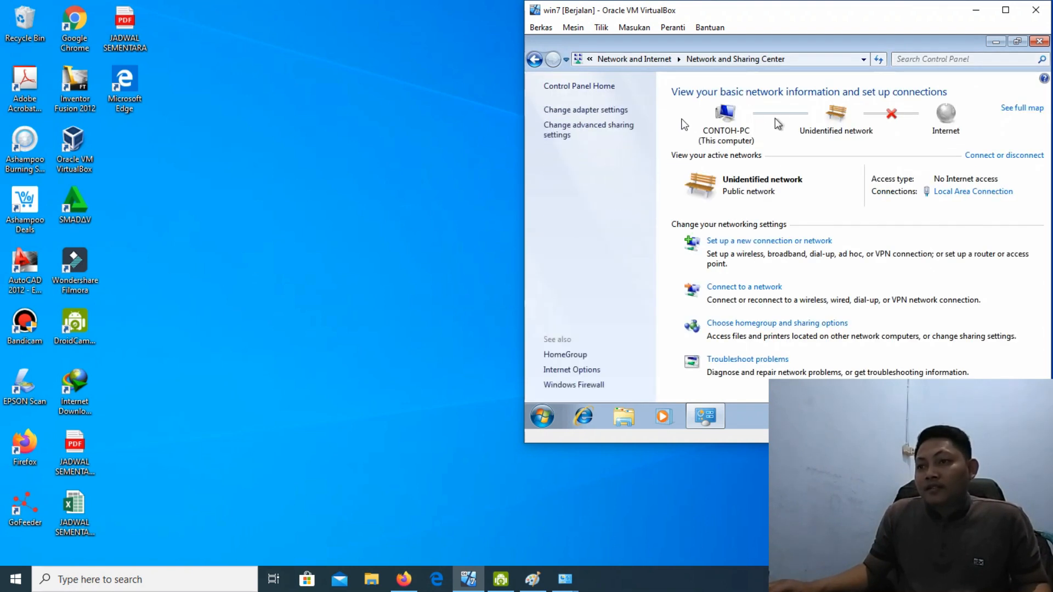
click(578, 112)
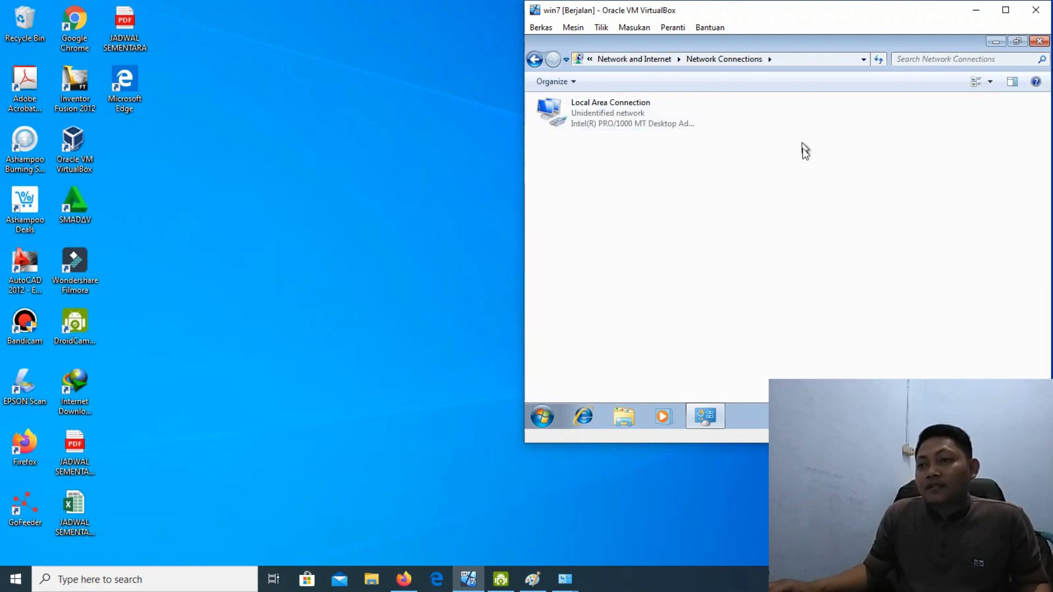
drag(795, 159, 538, 97)
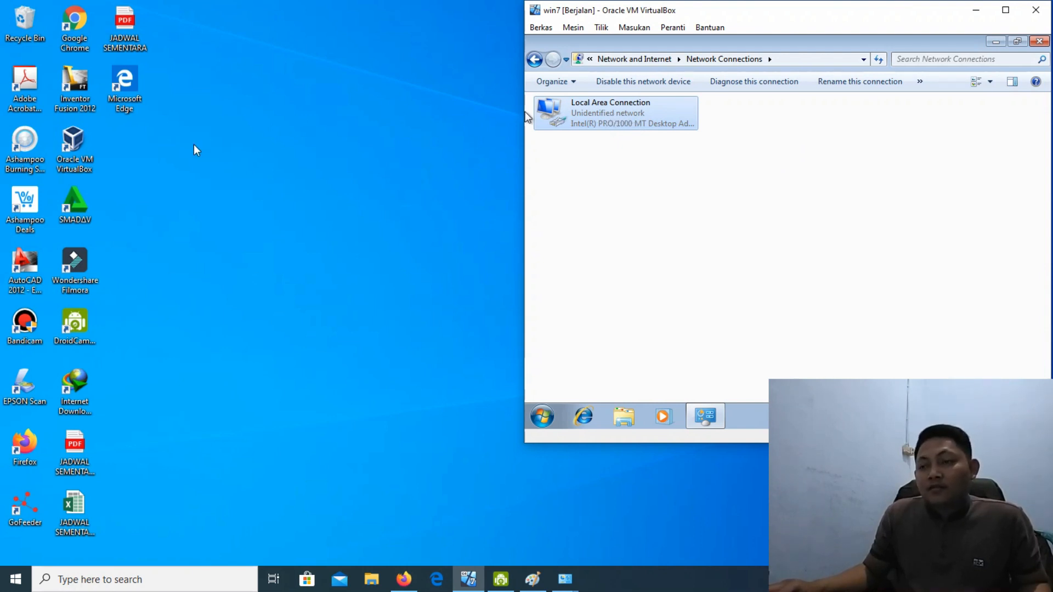
right_click(612, 122)
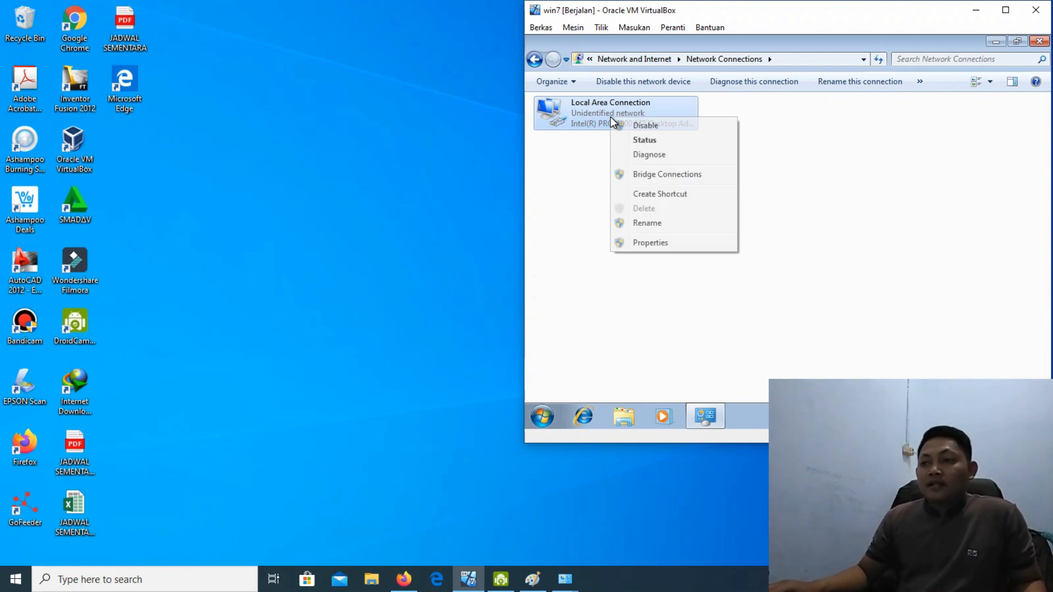
click(644, 243)
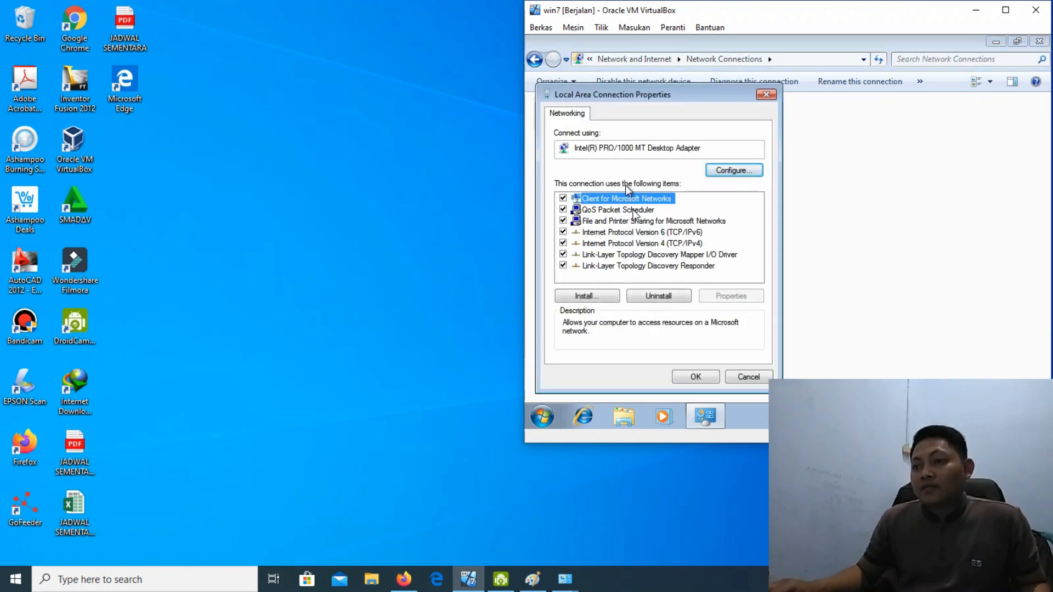
click(766, 95)
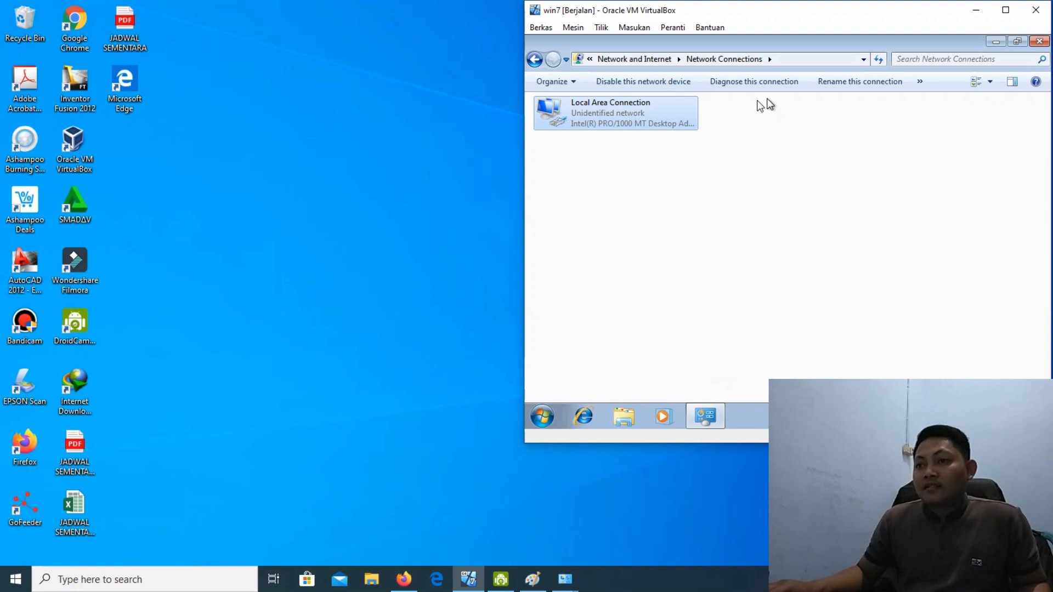
Switch win7's Local Area Connection IPv4 properties to manual IP addressing and bring up the Paint network diagram for reference.
right_click(585, 114)
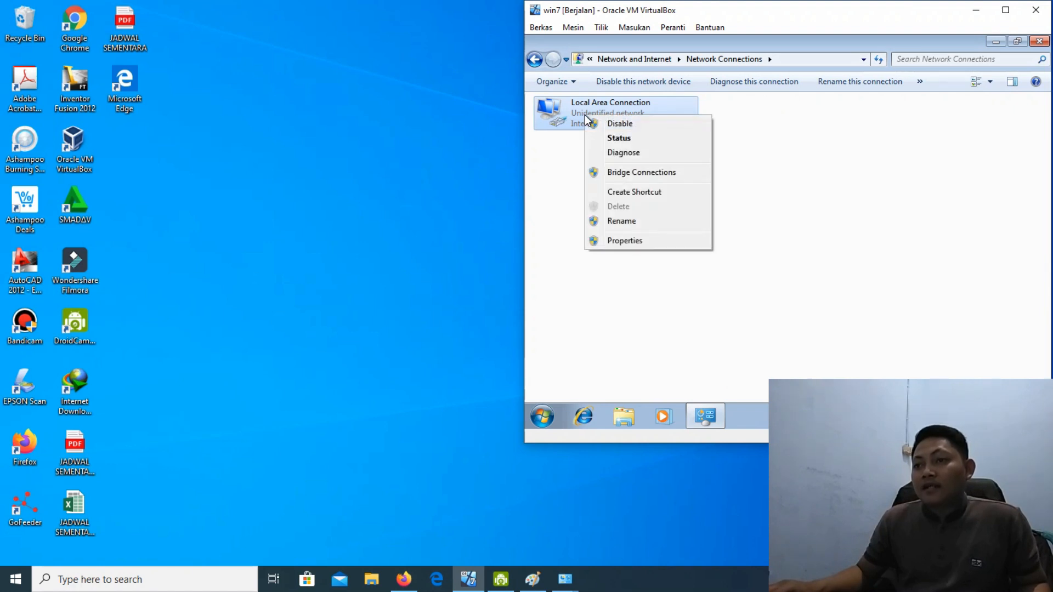
click(614, 240)
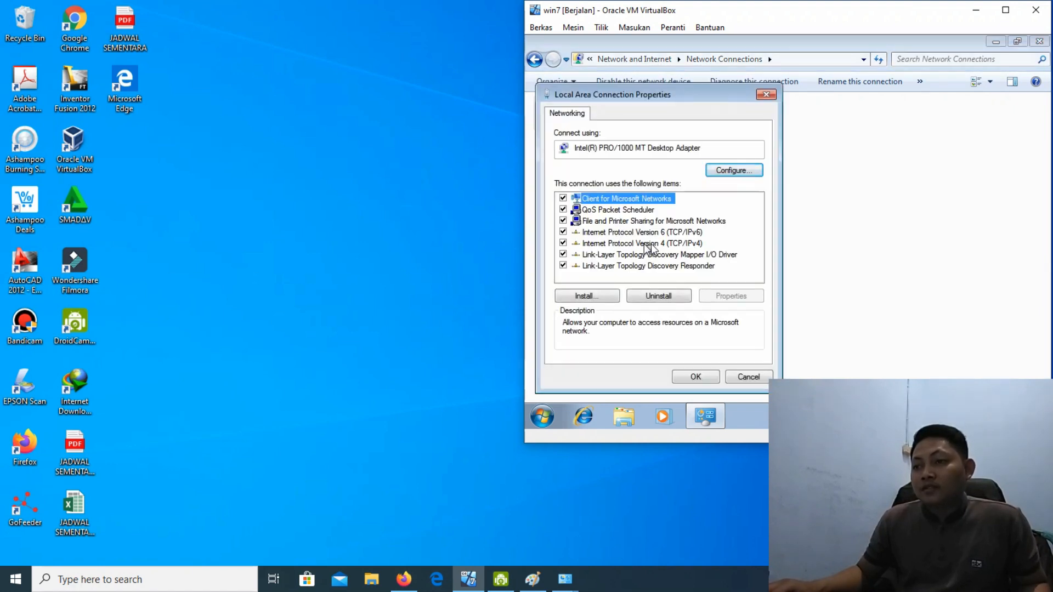
double_click(652, 243)
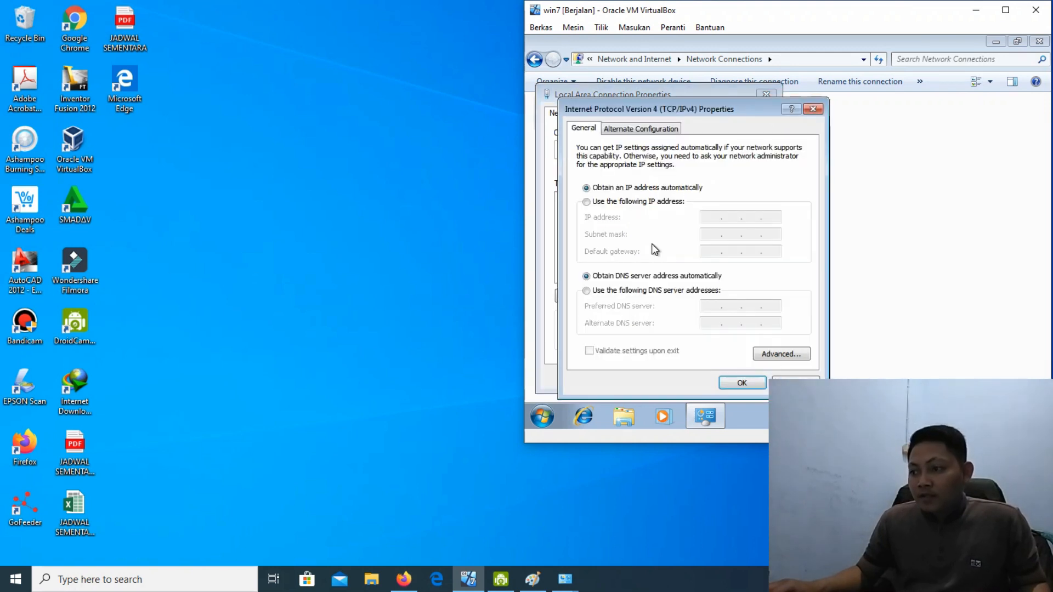
click(603, 201)
click(706, 218)
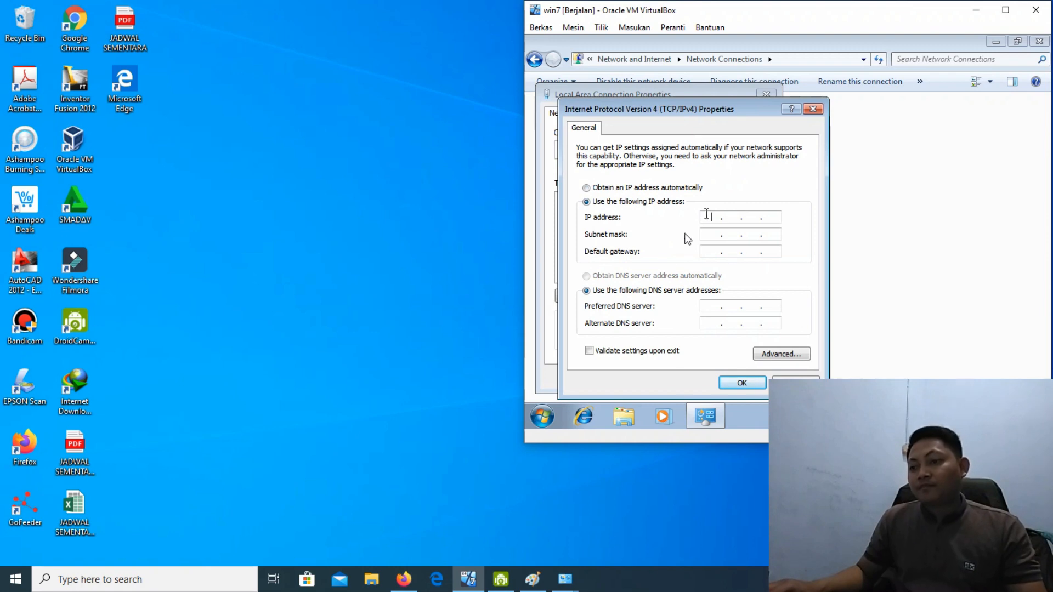
click(532, 581)
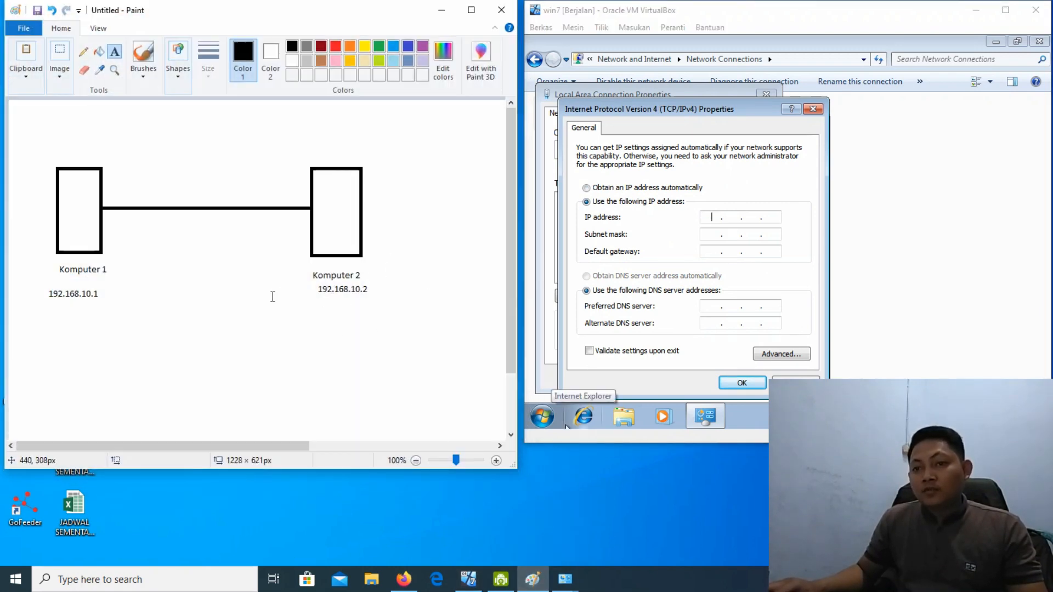
Set win7's IP address to 192.168.10.2 with subnet mask 255.255.255.0 and apply the connection properties.
click(714, 218)
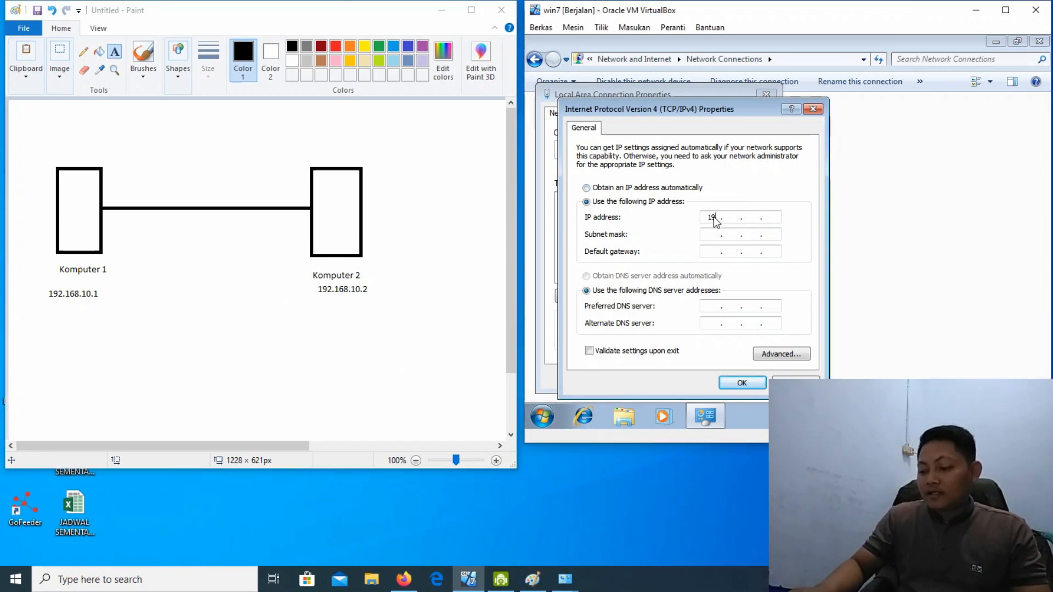
text(192 . 168 . )
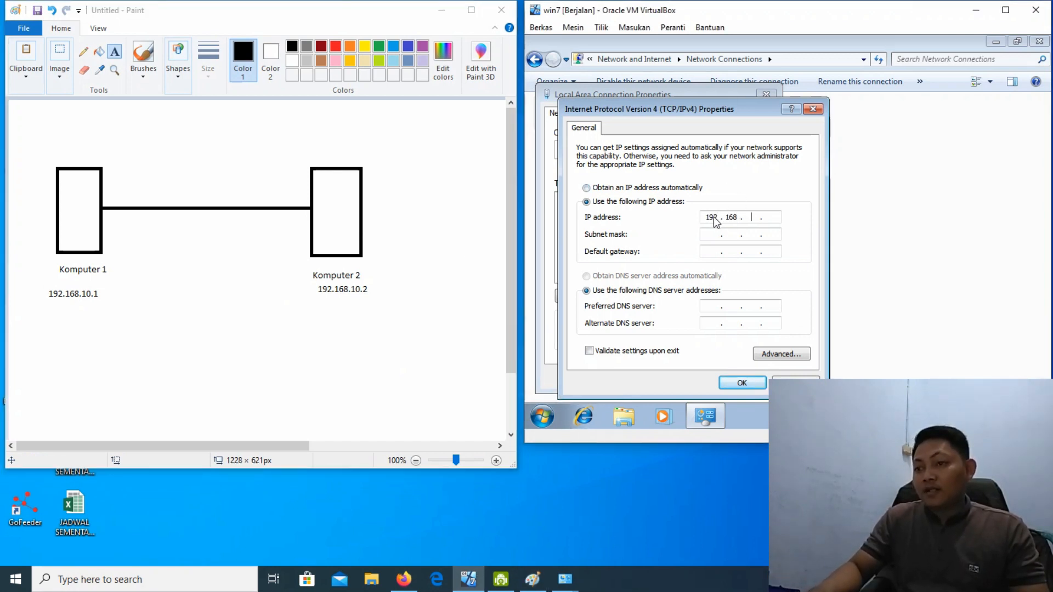
text(10 . )
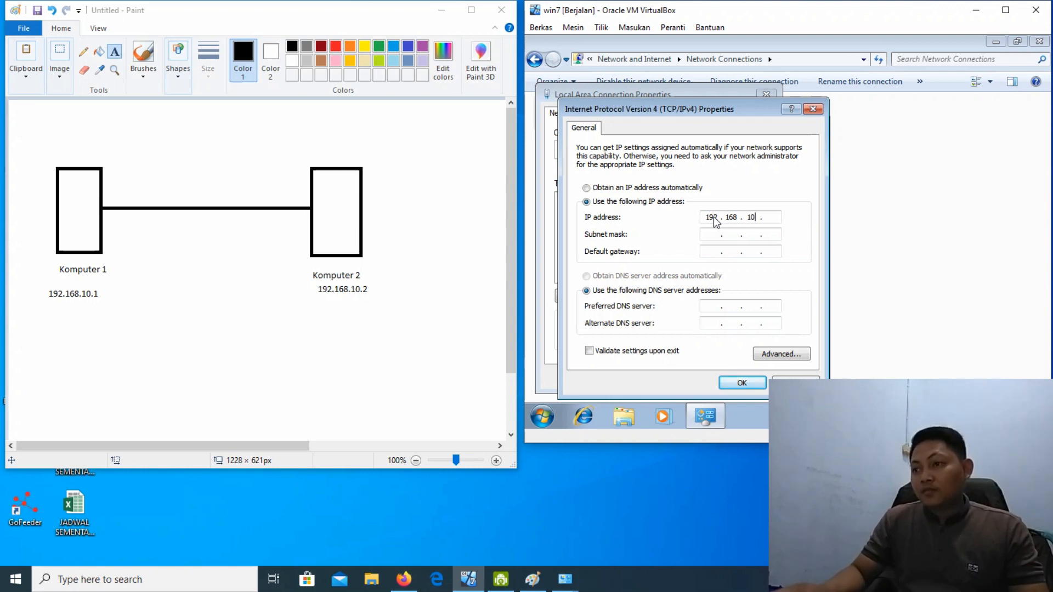
text(2)
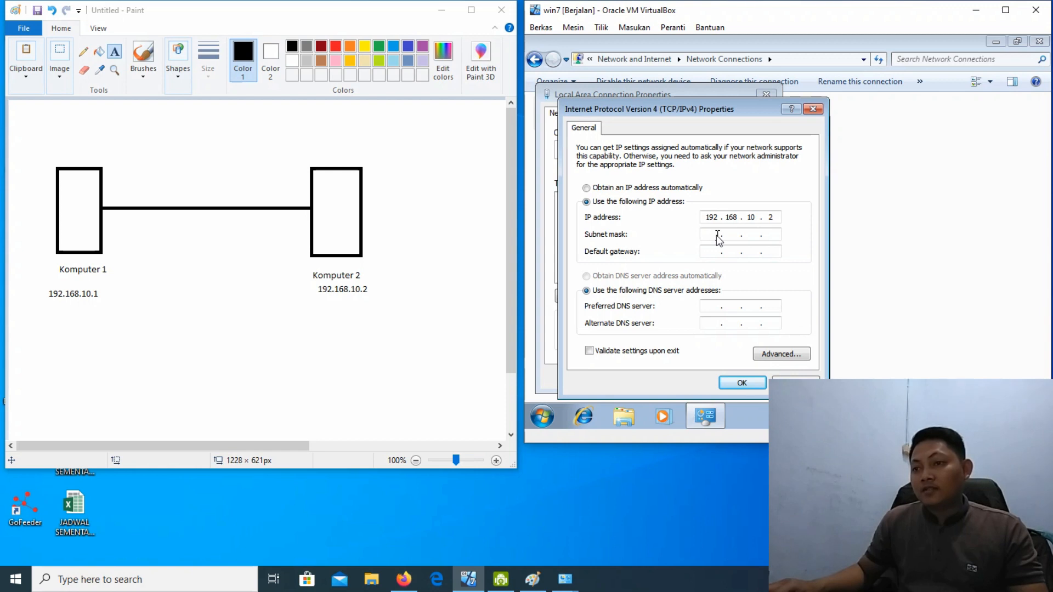
click(712, 235)
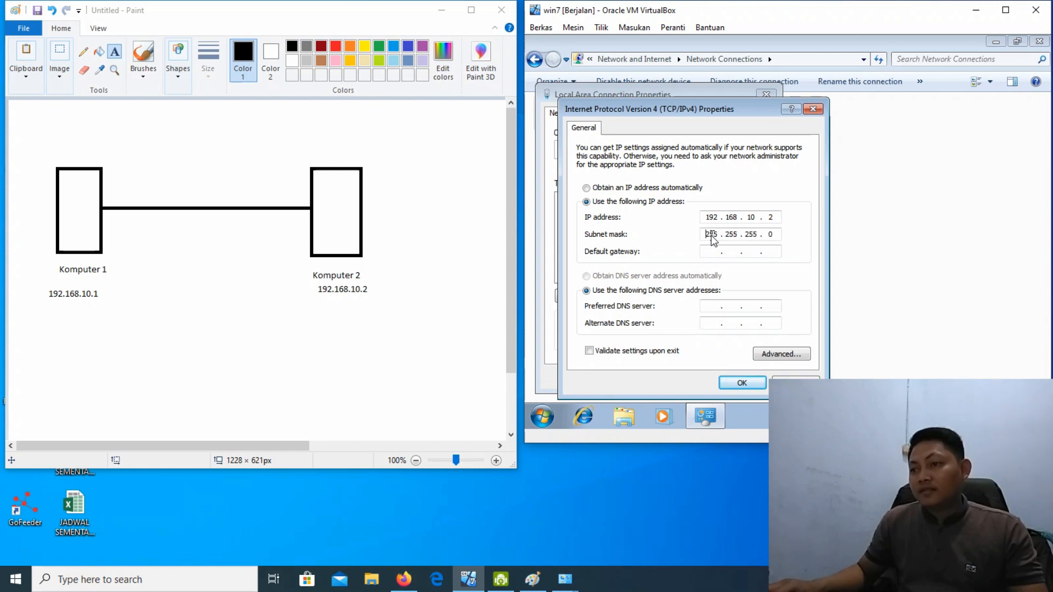
click(741, 384)
click(692, 379)
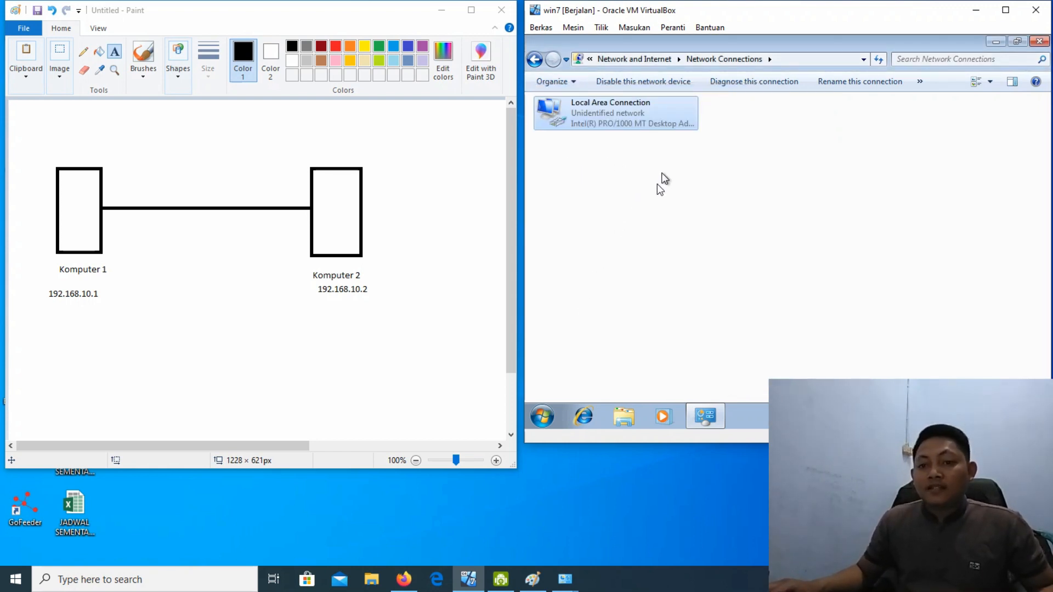
Refresh win7's network connections and minimize the Paint diagram on the host.
right_click(850, 155)
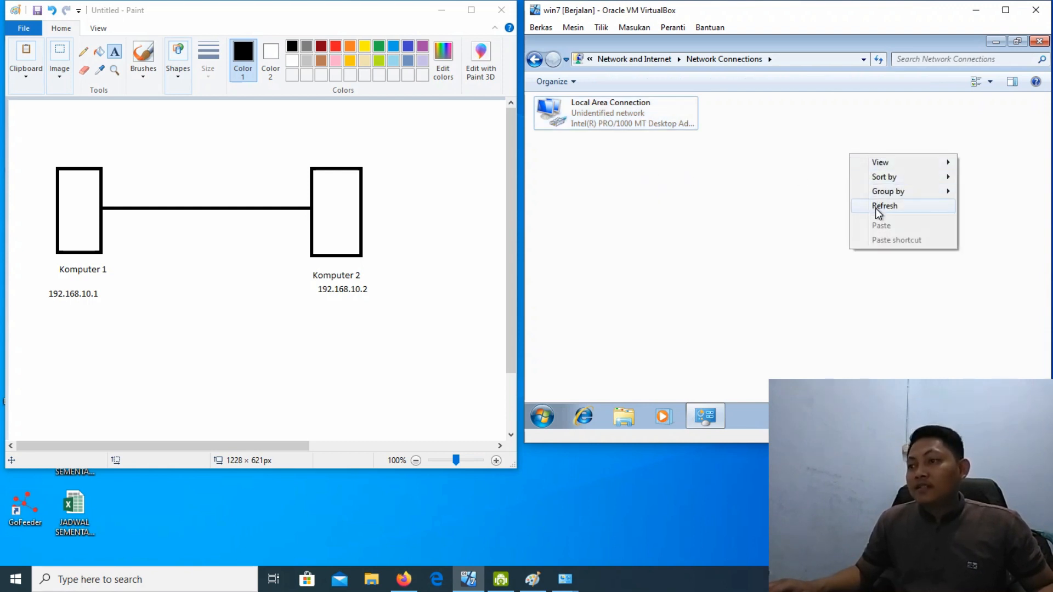
click(874, 205)
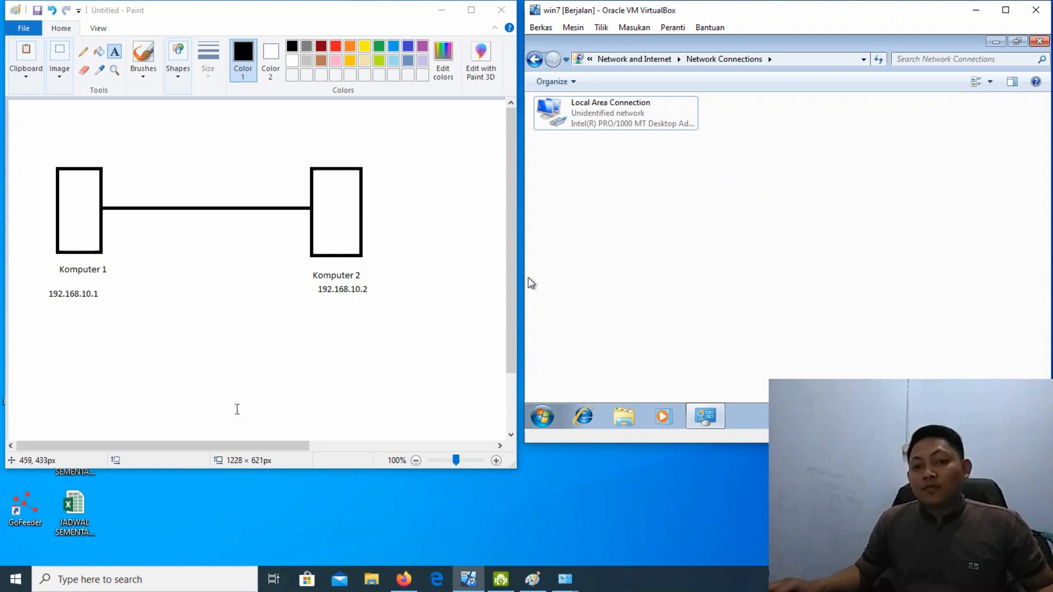
click(441, 10)
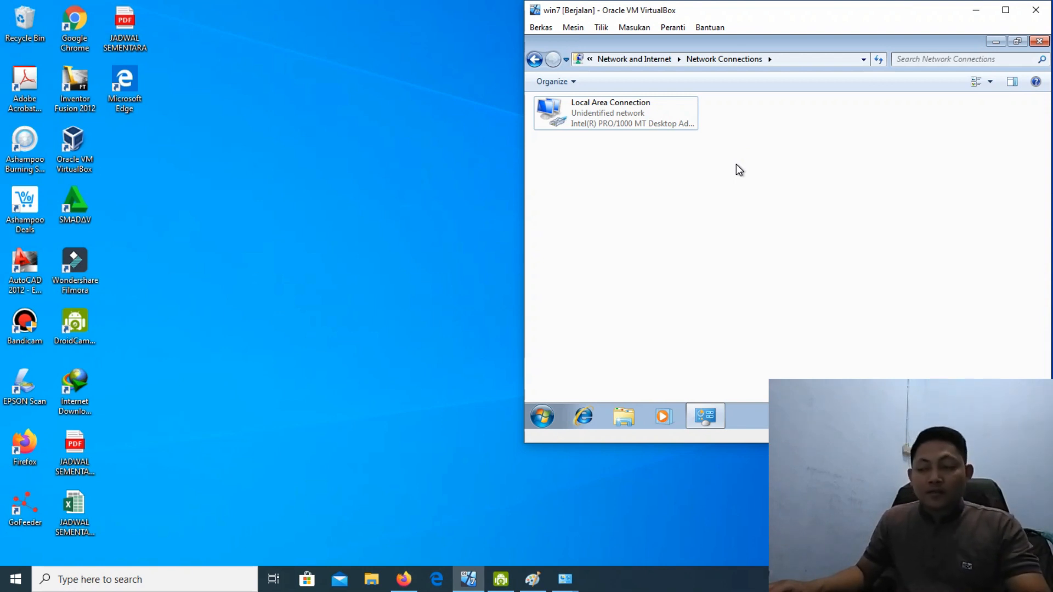
Open a Command Prompt inside the win7 virtual machine by running cmd.
key(super)
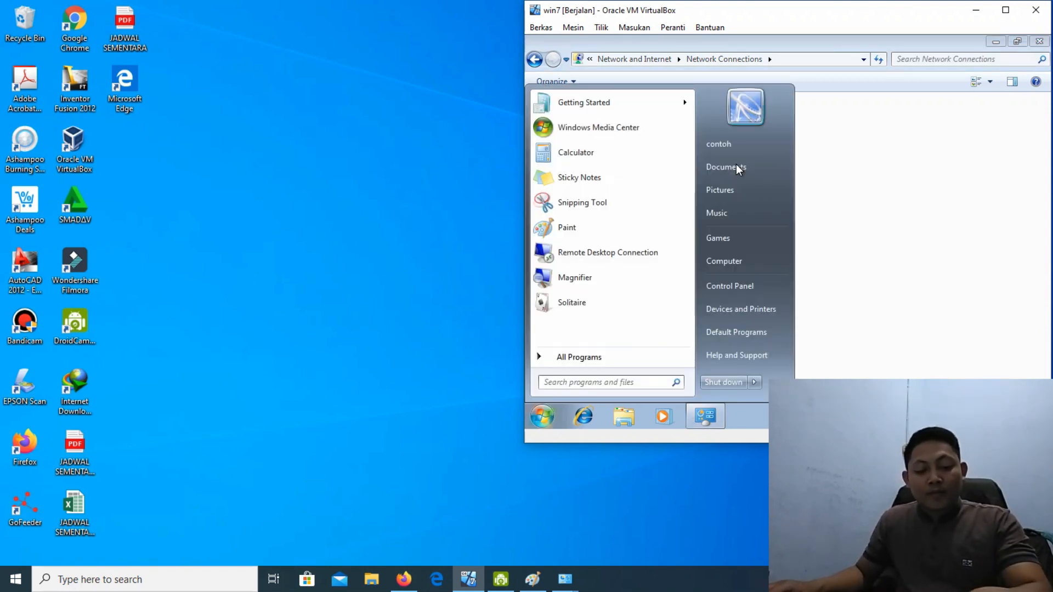
click(861, 172)
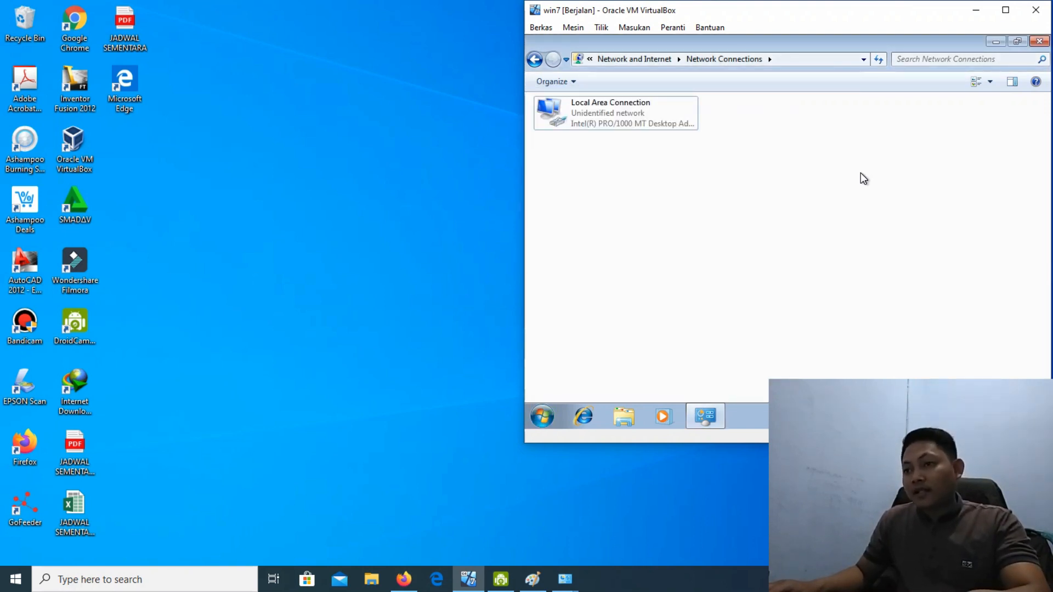
key(super+r)
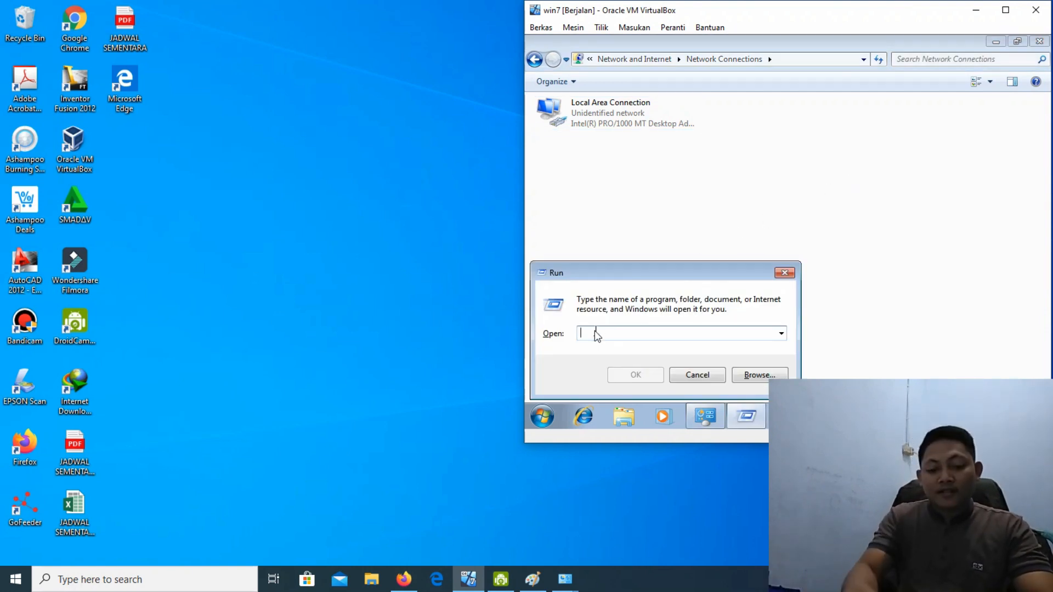
text(cmd)
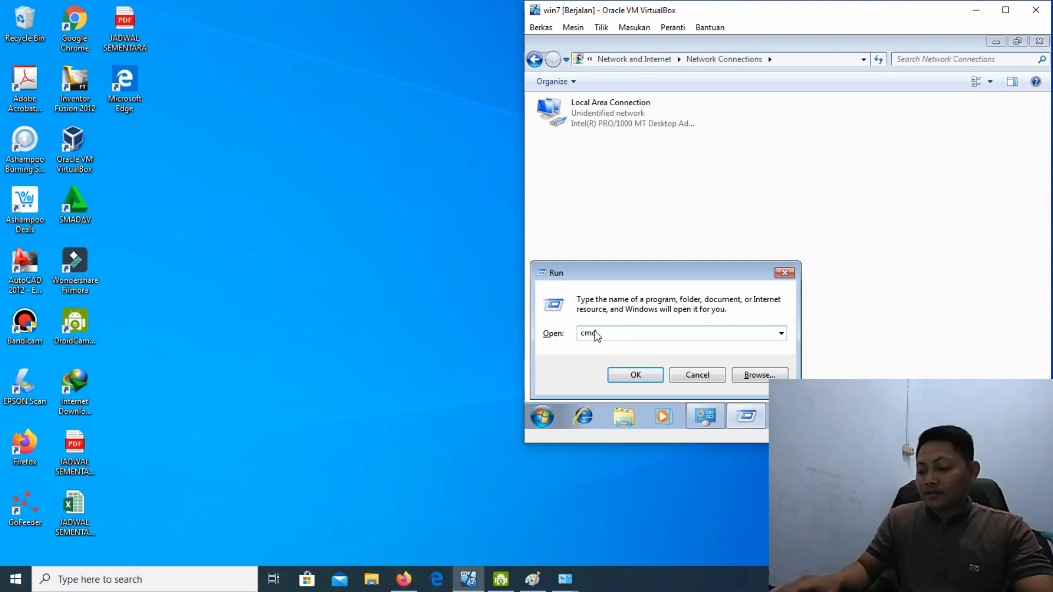
key(Return)
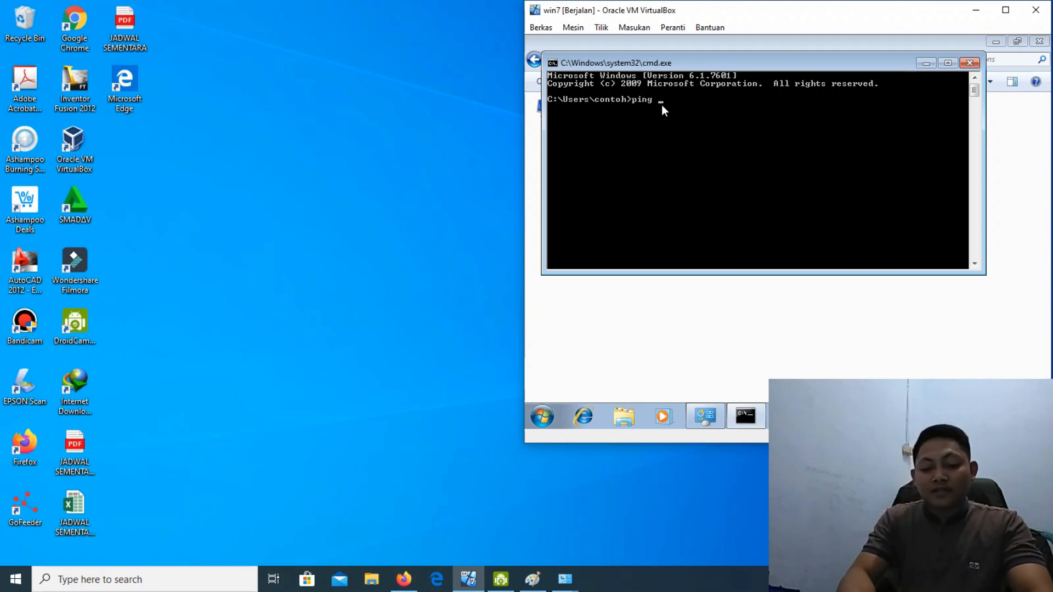
Ping the host at 192.168.10.1 from win7's Command Prompt and reposition its window lower on the virtual desktop.
text(2.168)
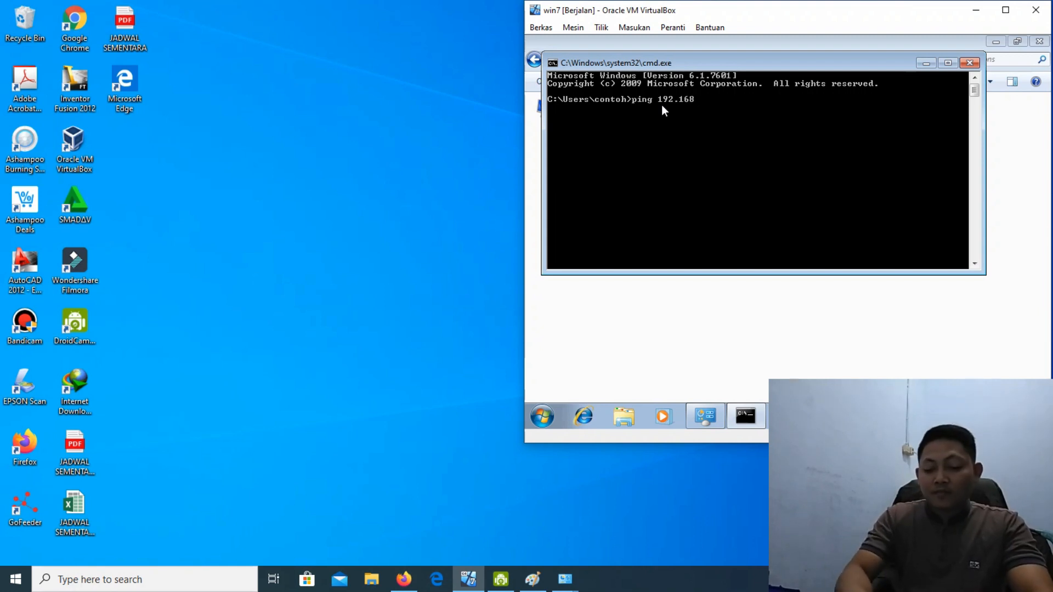
text(.10)
text(.1)
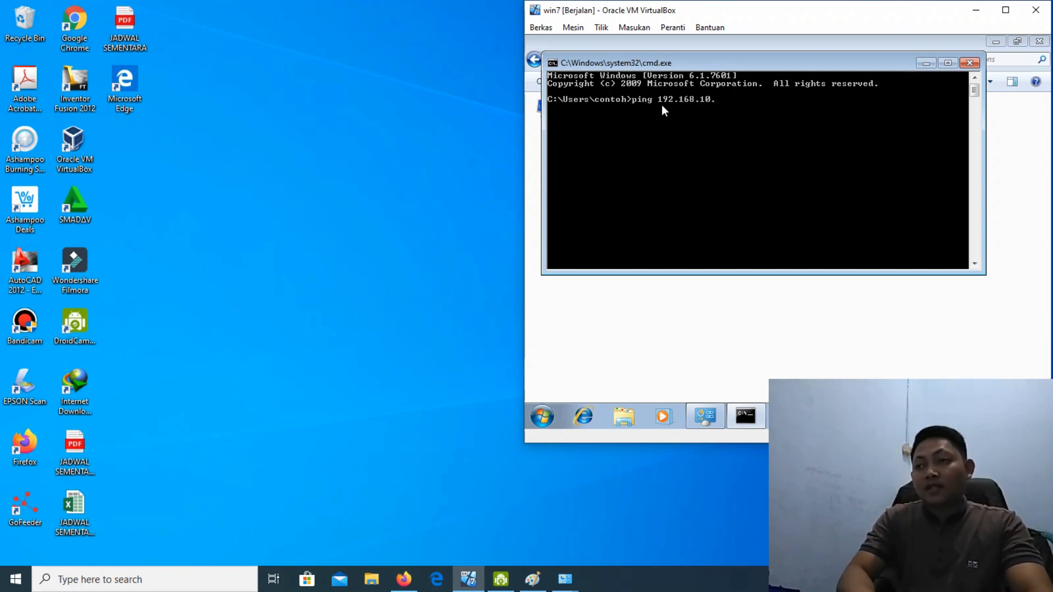
key(Return)
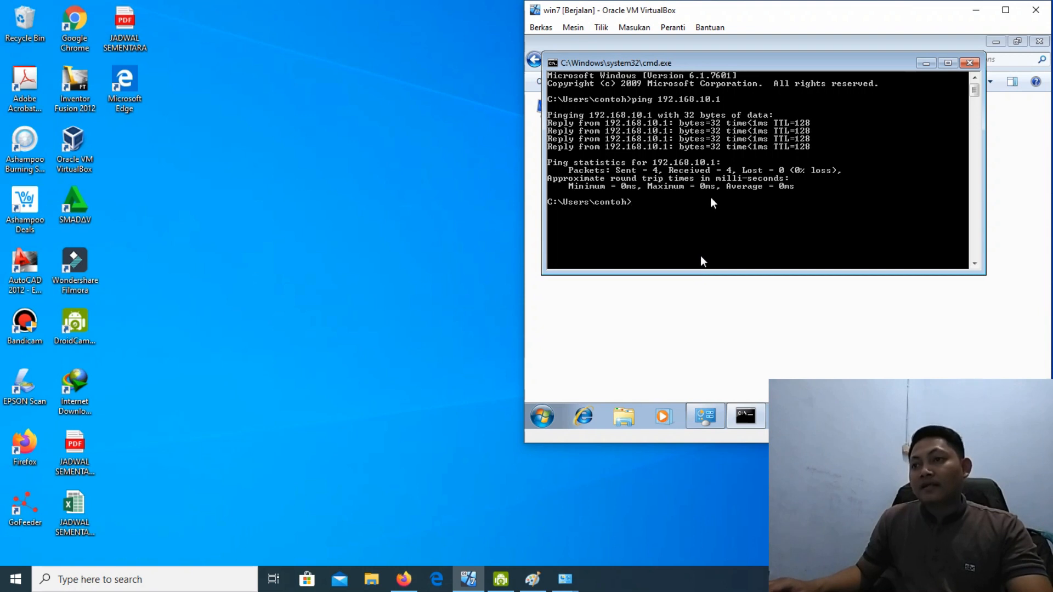
drag(715, 59, 735, 104)
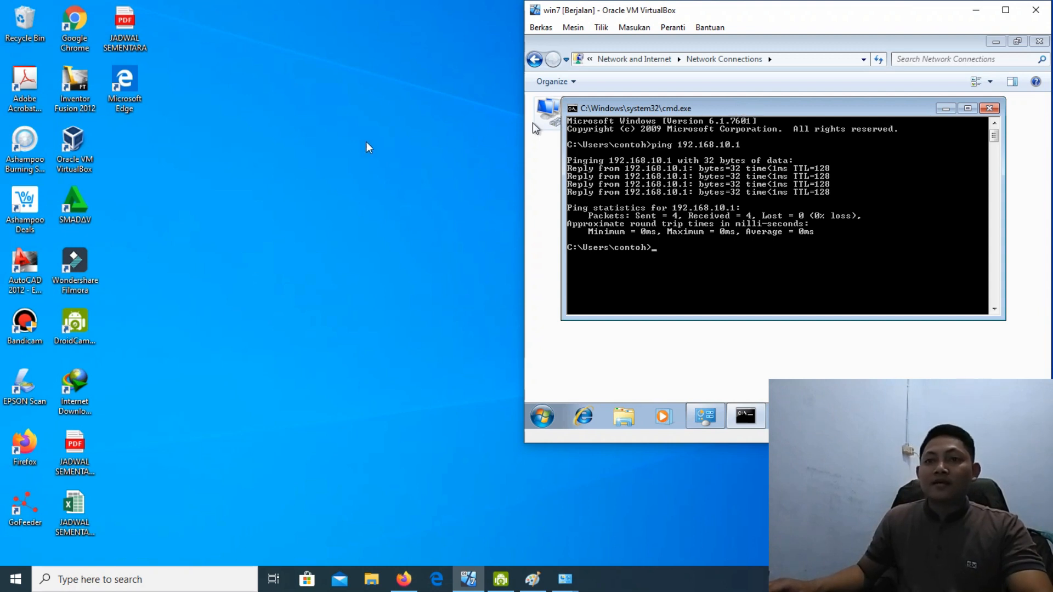
Refresh the host desktop, open a Command Prompt on the host by running cmd, and narrow it to clear the win7 window.
right_click(252, 144)
click(277, 182)
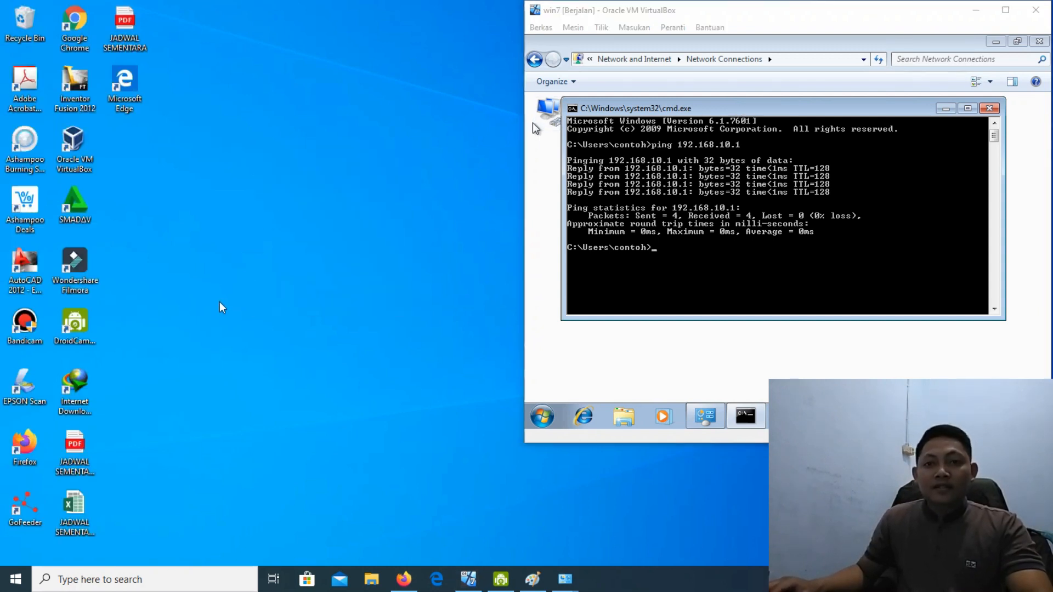
click(89, 581)
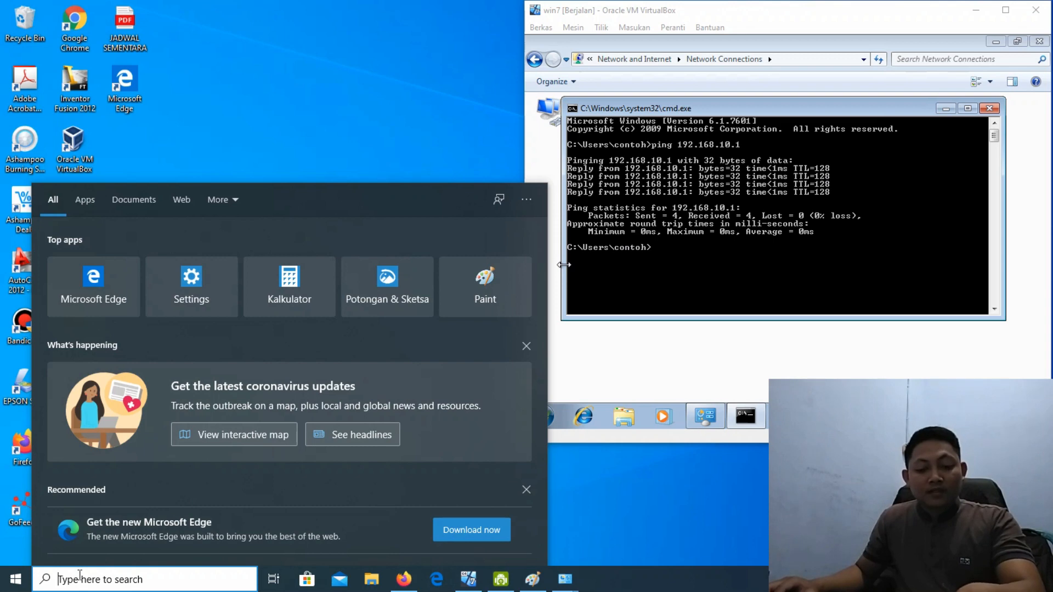
key(super+r)
text(cmd)
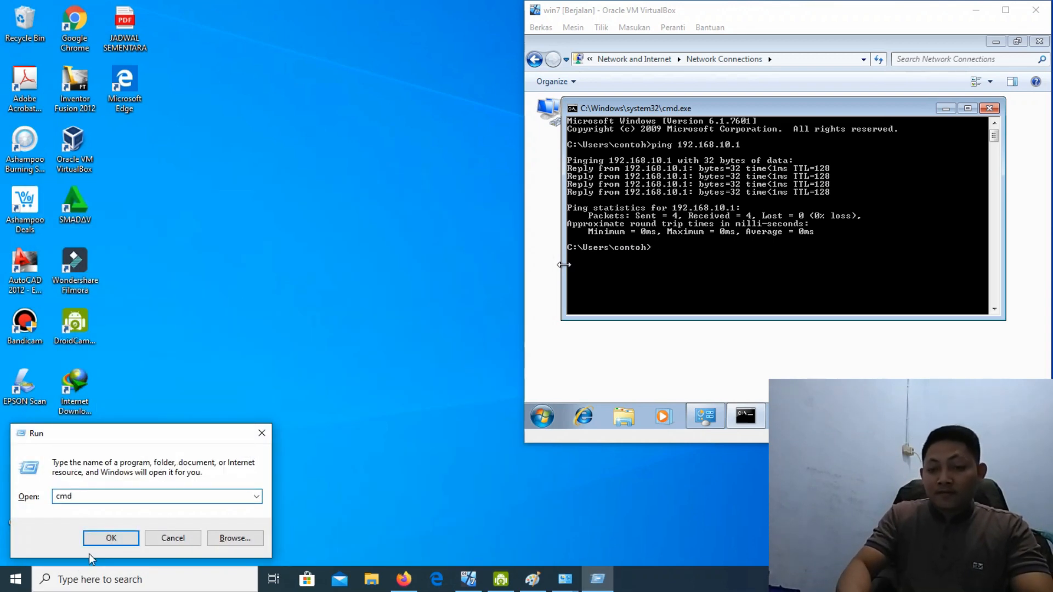
key(Return)
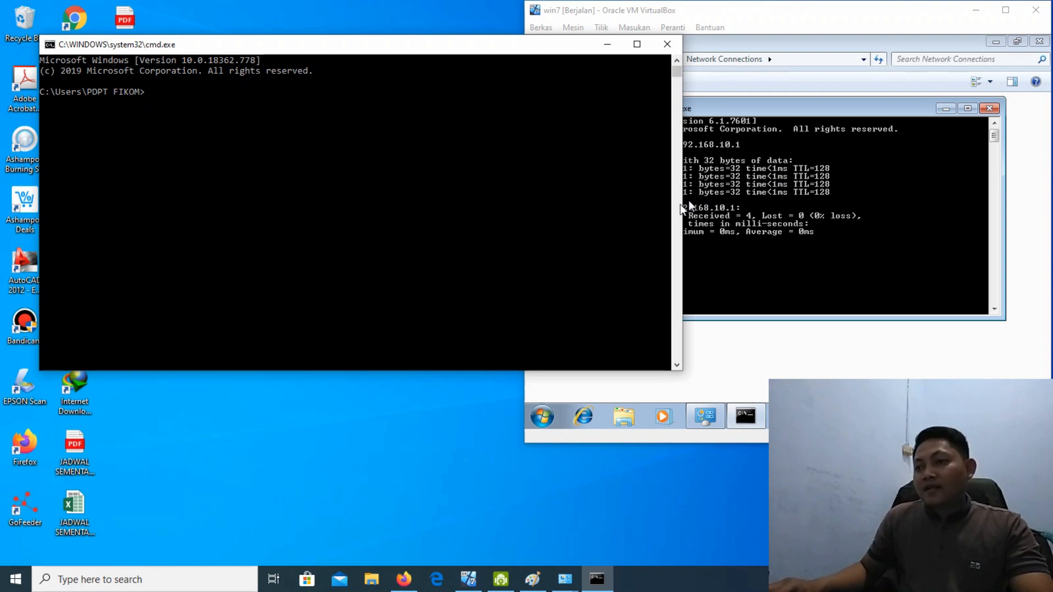
drag(683, 206, 517, 206)
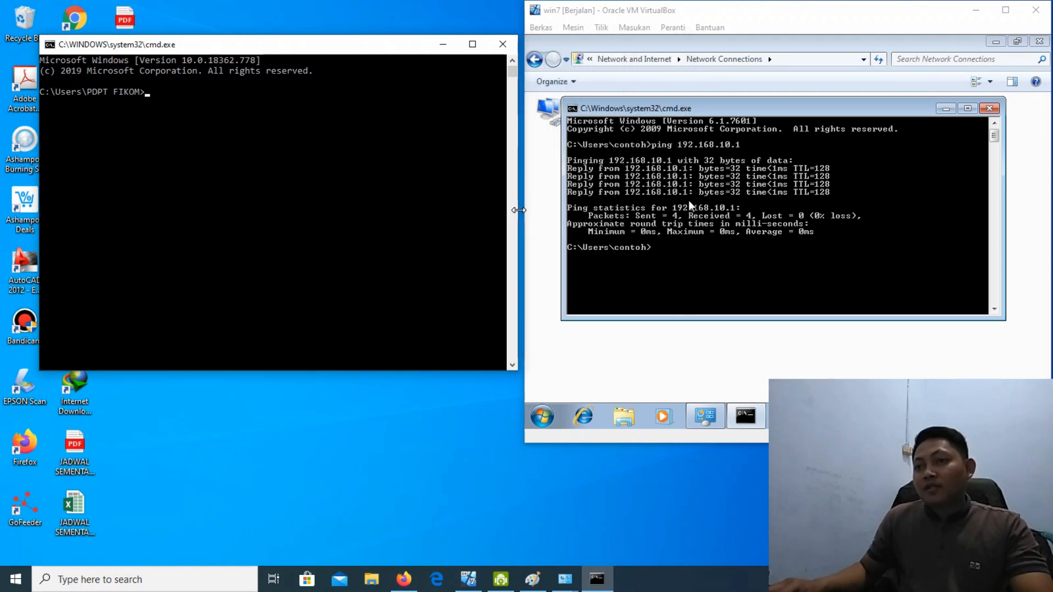
Ping win7 at 192.168.10.2 from the host's Command Prompt.
click(163, 102)
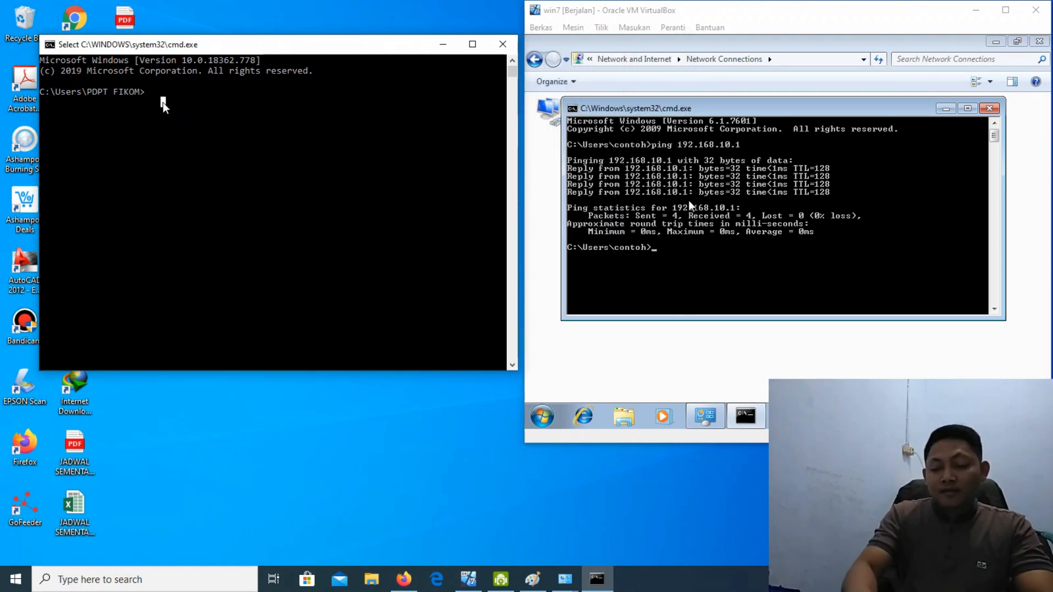
text(ping 192)
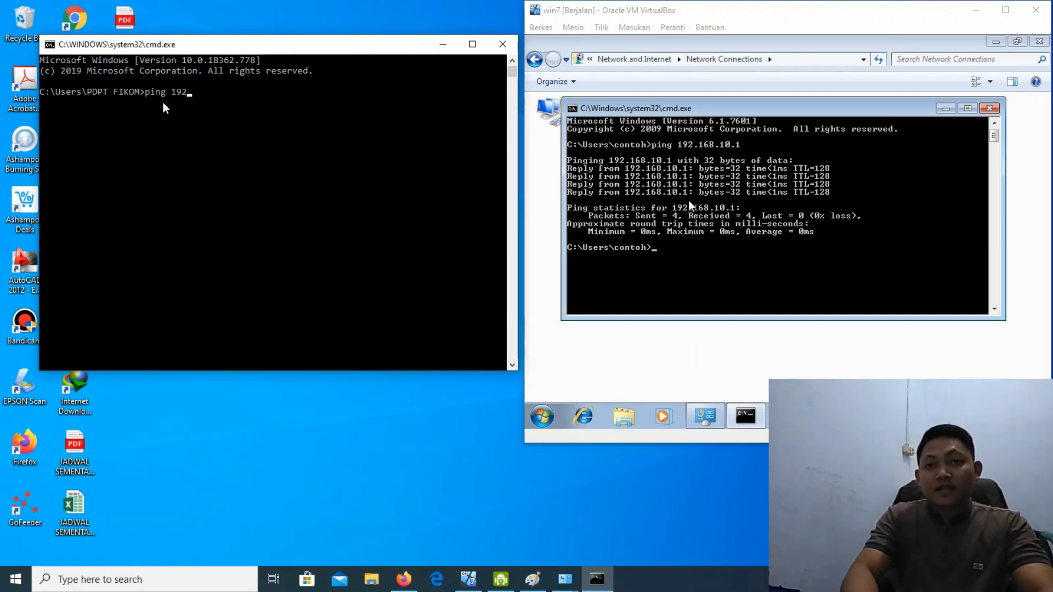
text(.168)
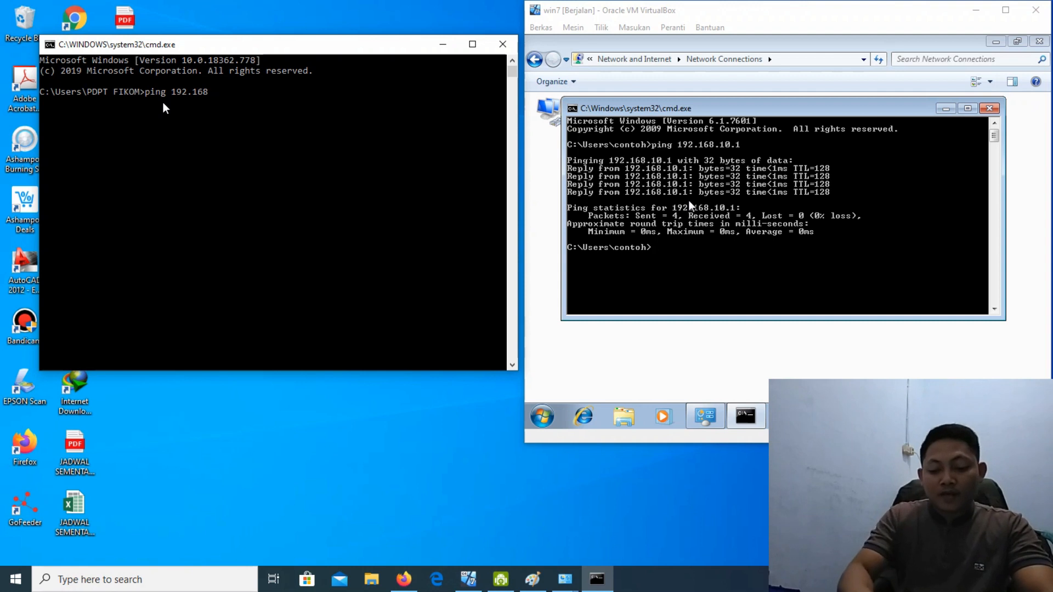
text(.10.2)
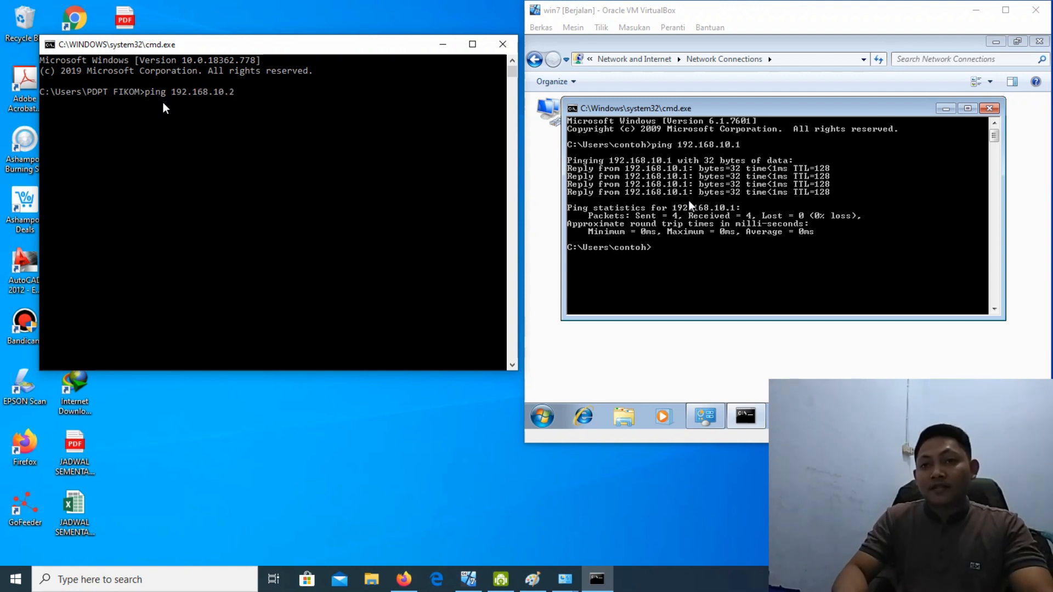
key(Return)
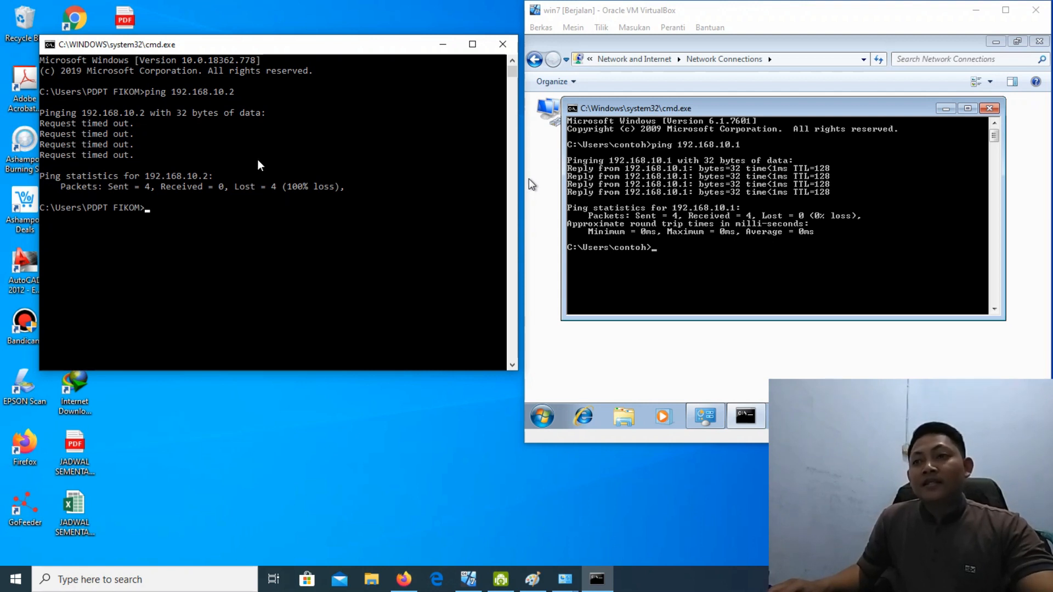
Minimize the Network Connections and Command Prompt windows inside win7 and refresh its desktop.
click(690, 37)
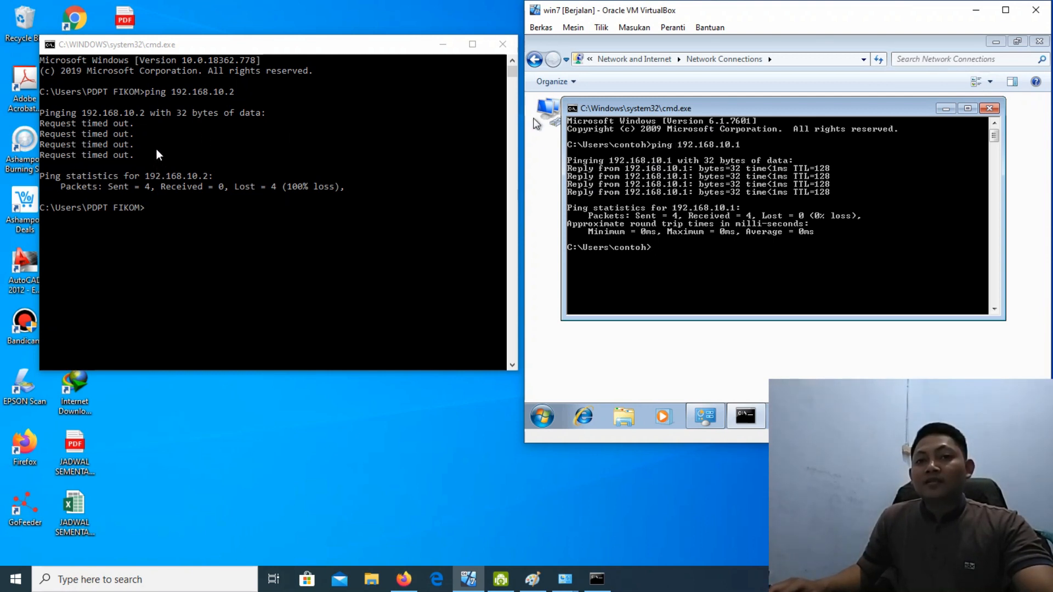
click(995, 42)
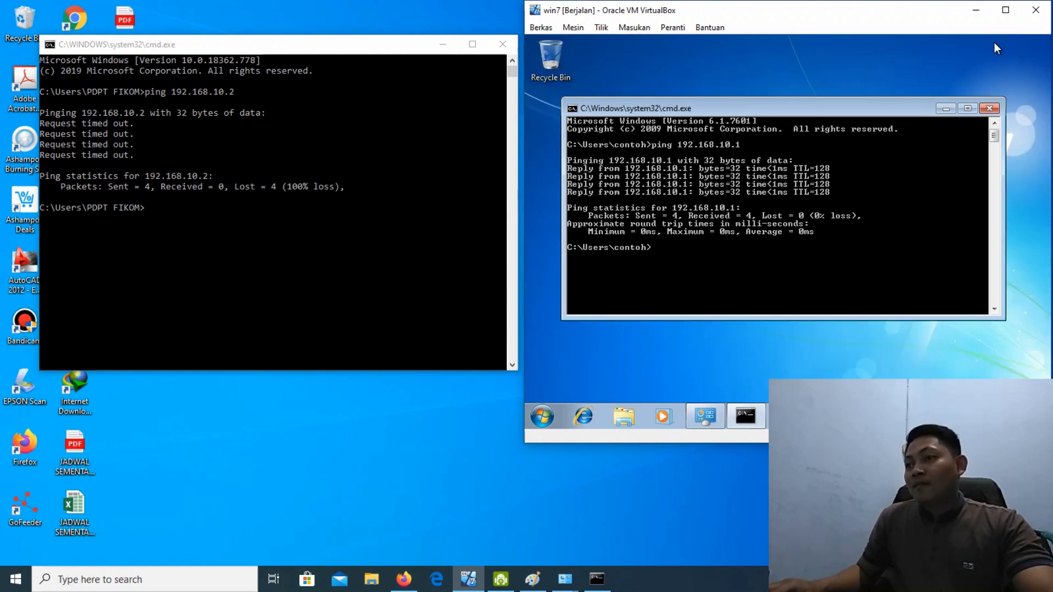
click(945, 108)
right_click(710, 80)
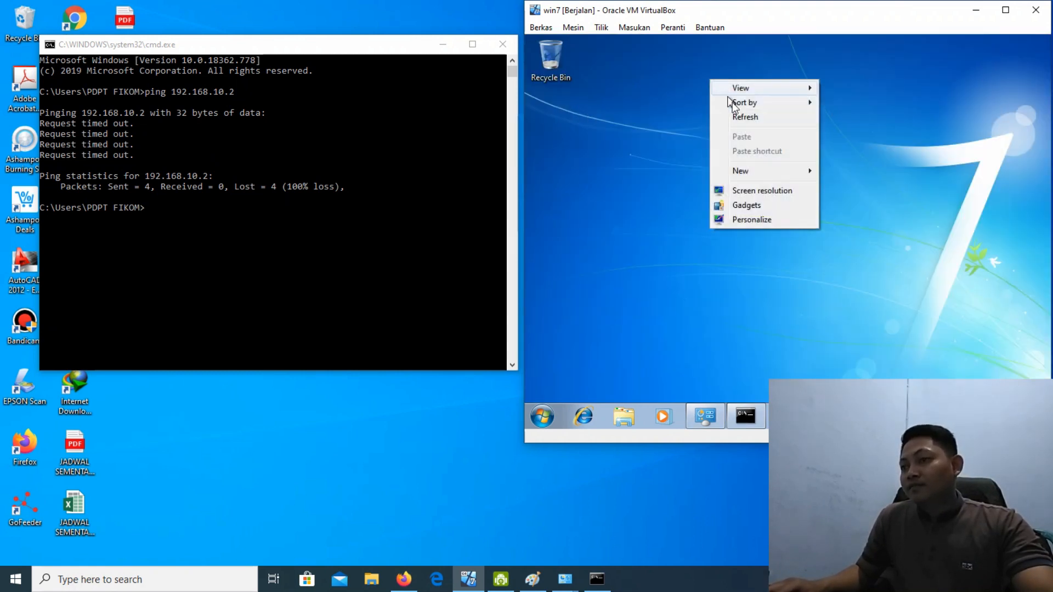
click(738, 117)
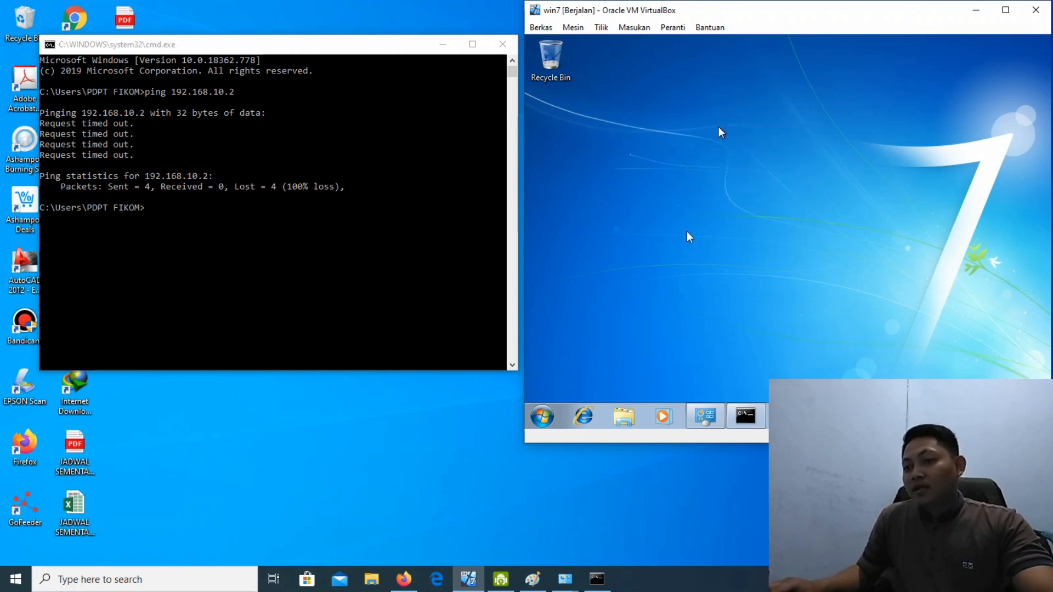
Restore win7's network window and open Windows Firewall through the Network and Sharing Center.
click(704, 415)
click(533, 59)
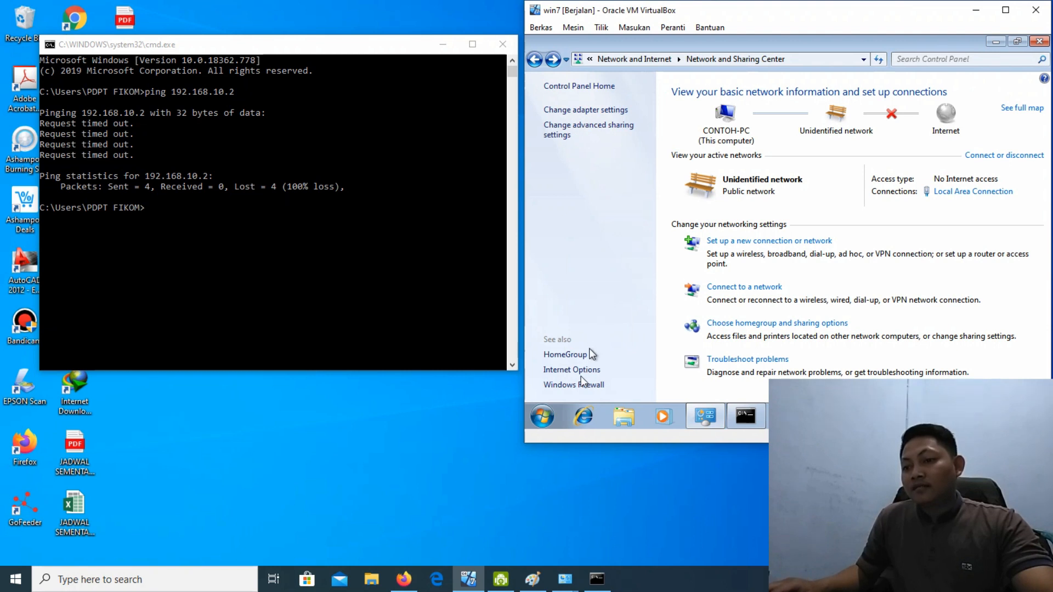
click(578, 385)
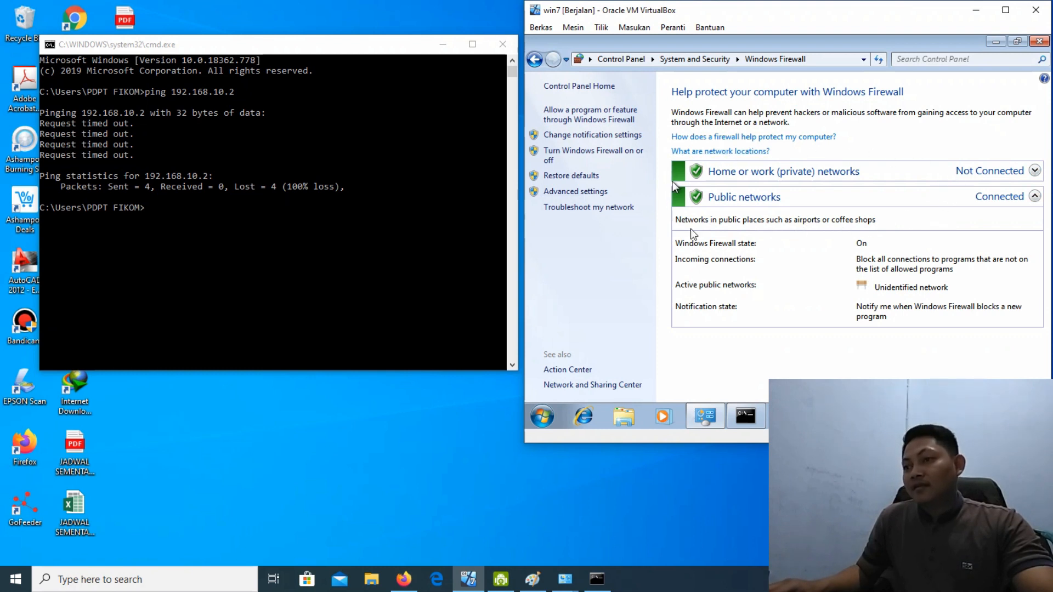
Start a continuous ping from the host's Command Prompt with ping 192.168.10.2 -t.
click(334, 48)
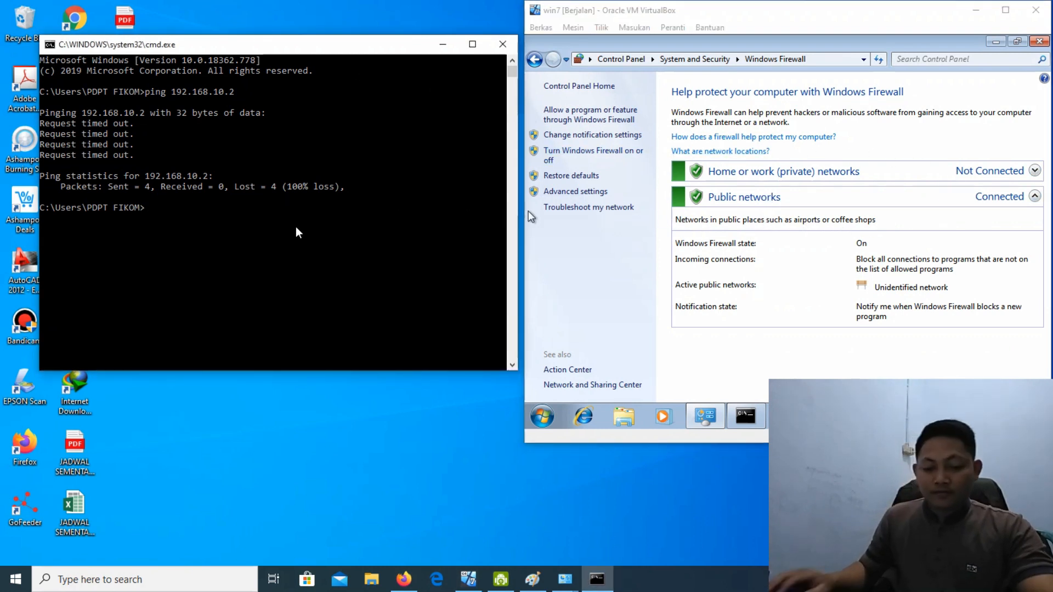
key(Up)
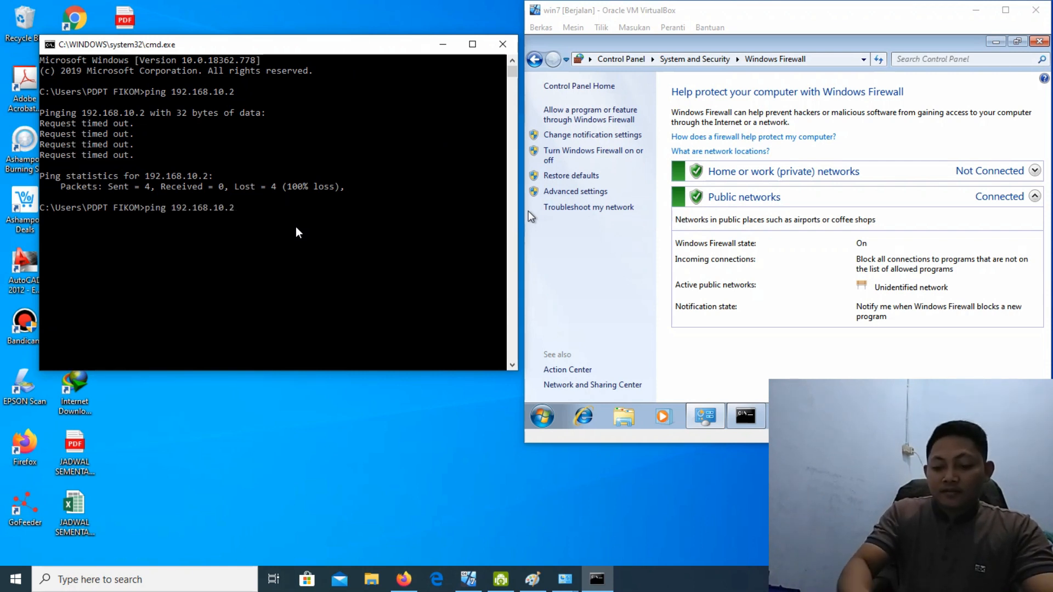
text(-t)
key(Return)
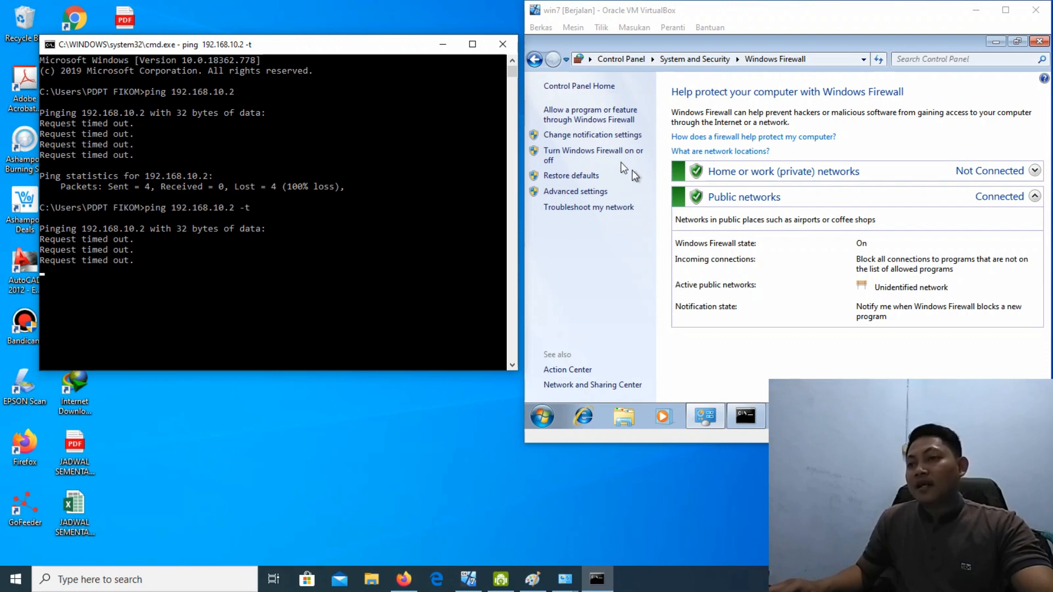
Return to win7's Network and Internet settings and reopen Windows Firewall by way of the Network and Sharing Center.
click(595, 153)
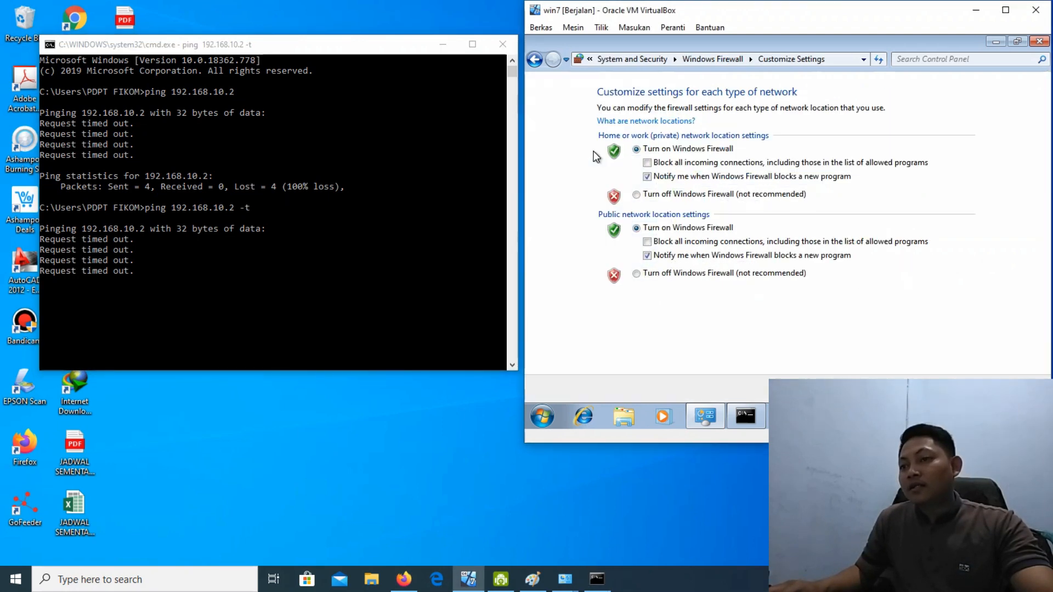
click(533, 60)
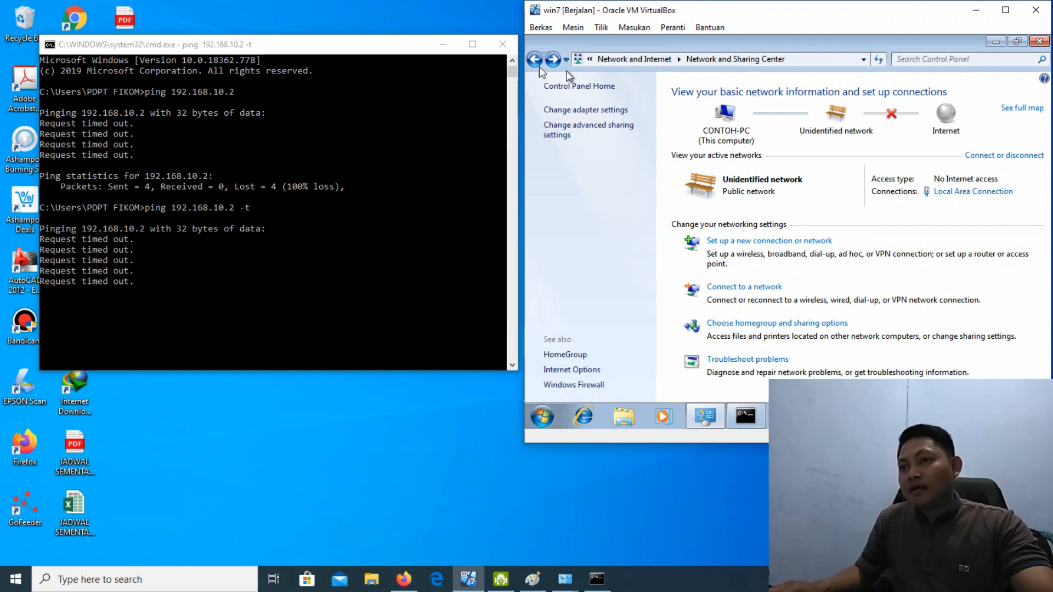
click(534, 60)
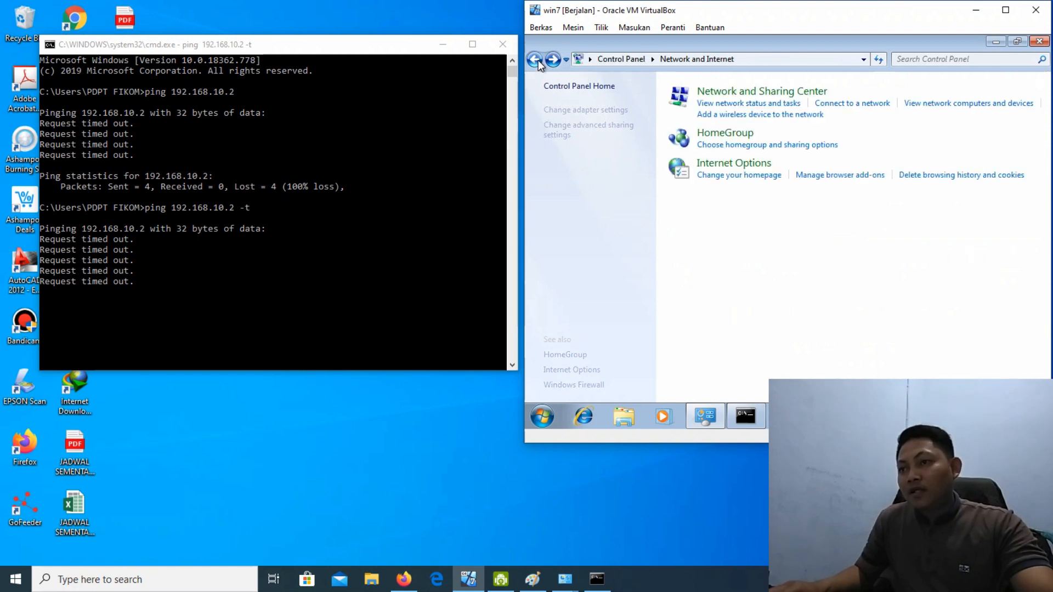
click(746, 93)
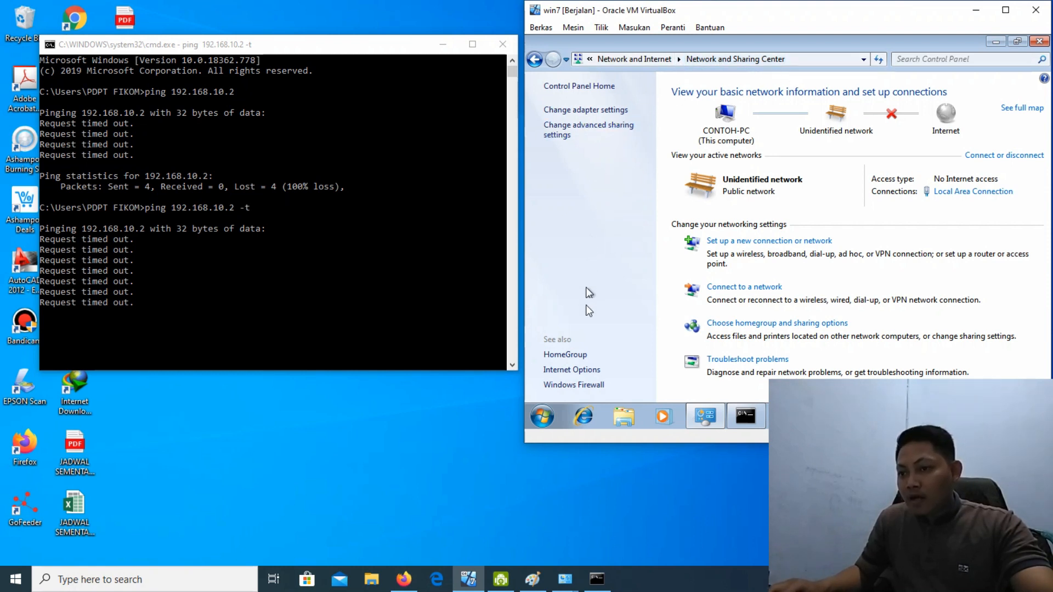
click(591, 386)
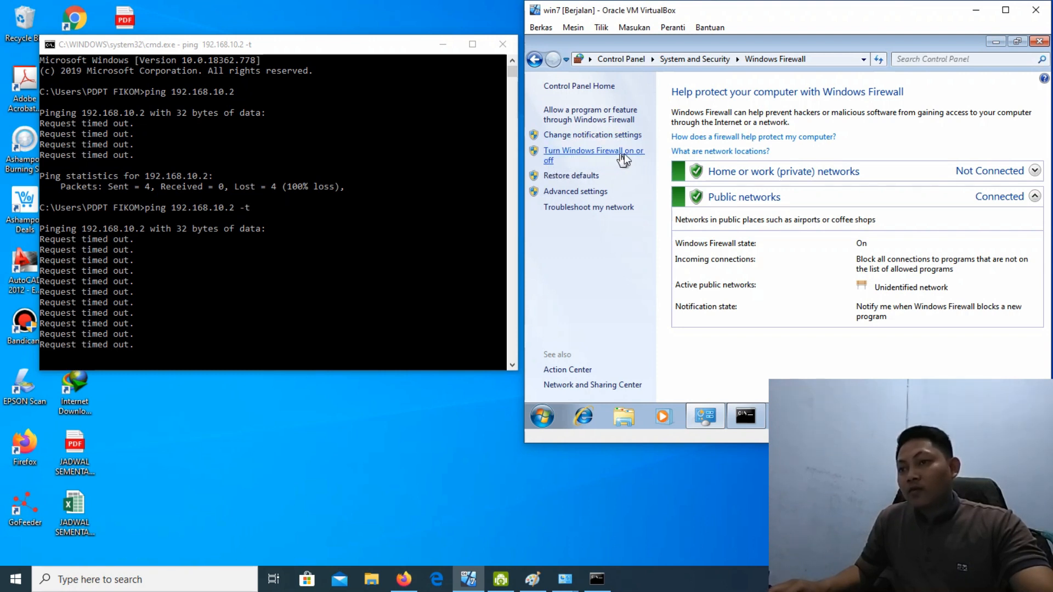
Turn off Windows Firewall in win7 for both private and public networks and apply the settings.
click(586, 150)
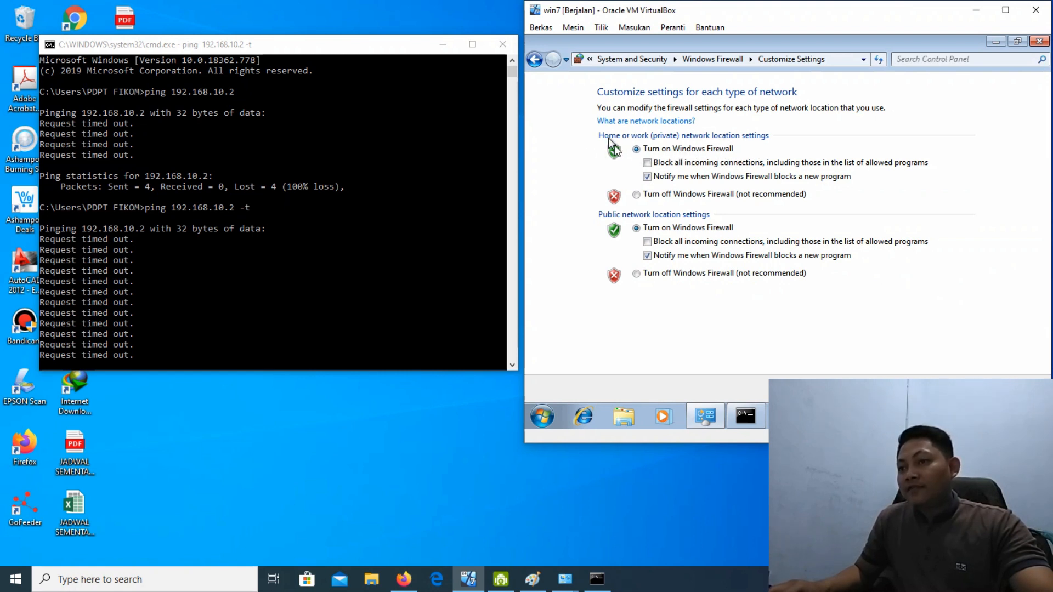
click(656, 197)
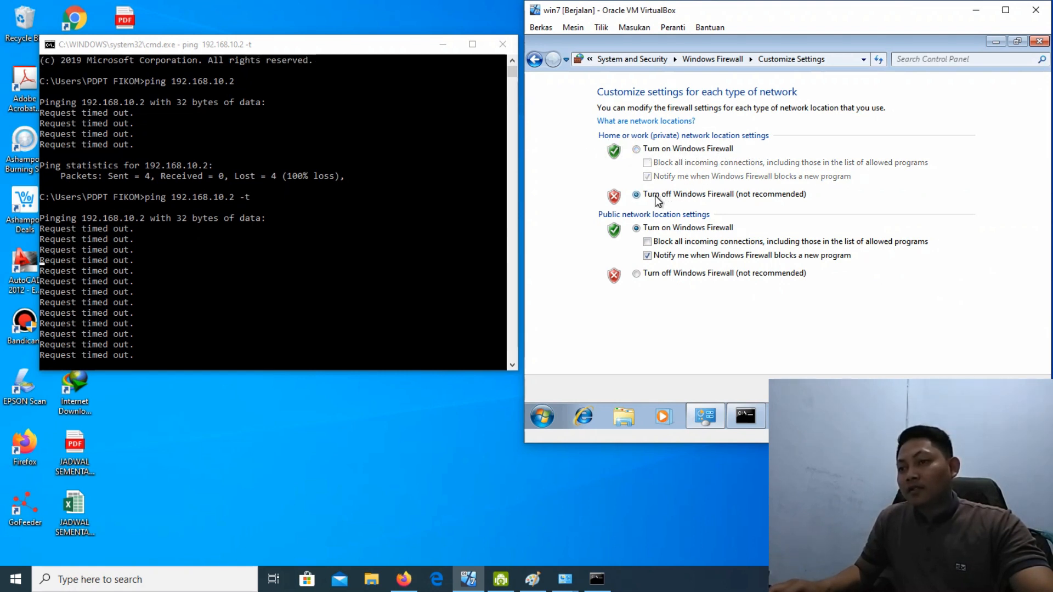
click(637, 273)
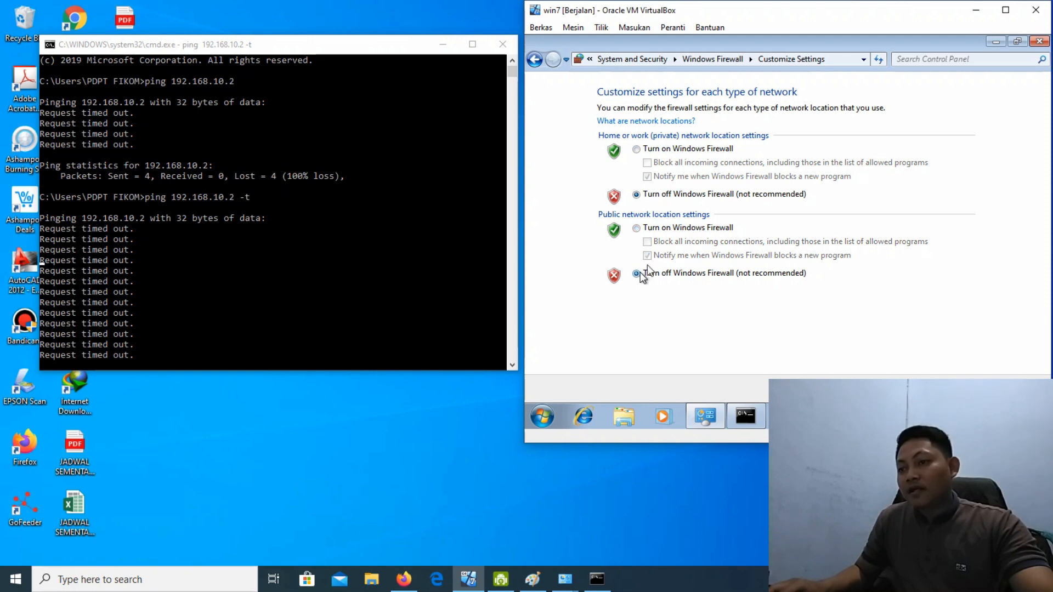
double_click(859, 12)
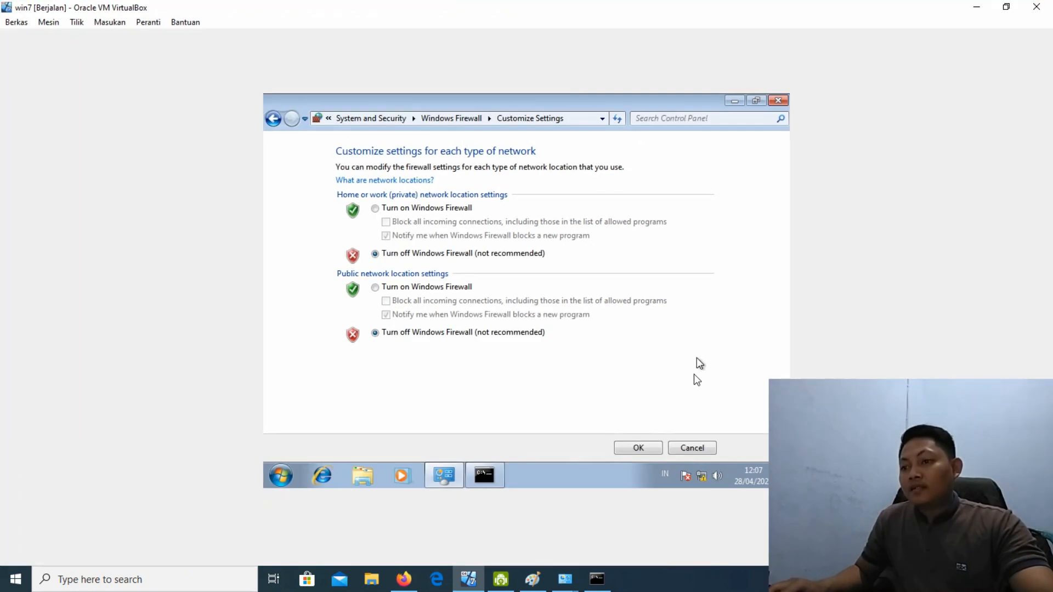
click(1005, 6)
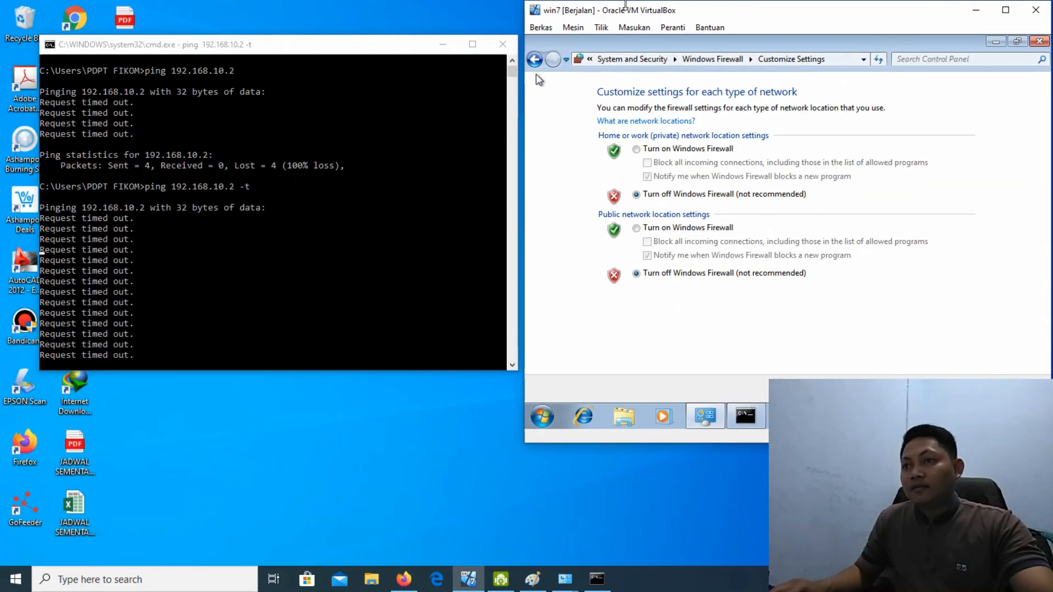
drag(726, 11, 563, 11)
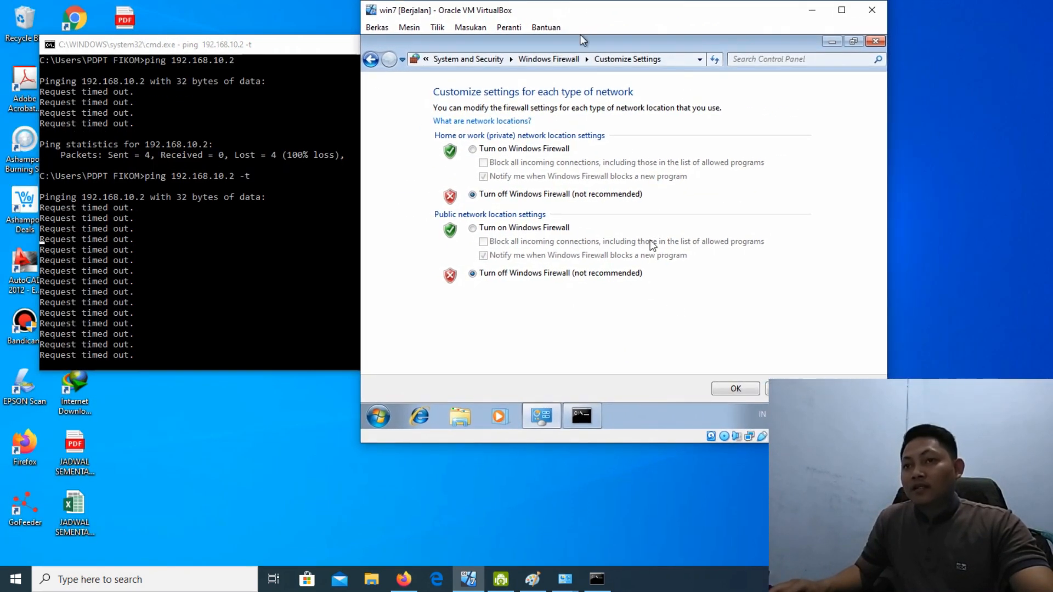
click(733, 389)
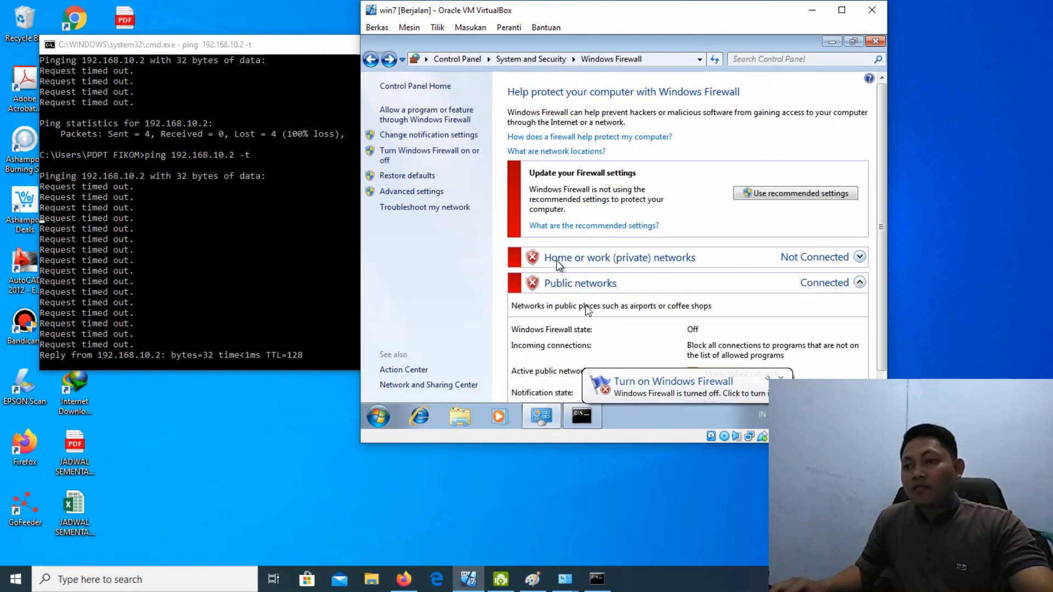
Move the win7 window back beside the host's Command Prompt, close the firewall settings and refresh win7's desktop.
drag(622, 9, 785, 9)
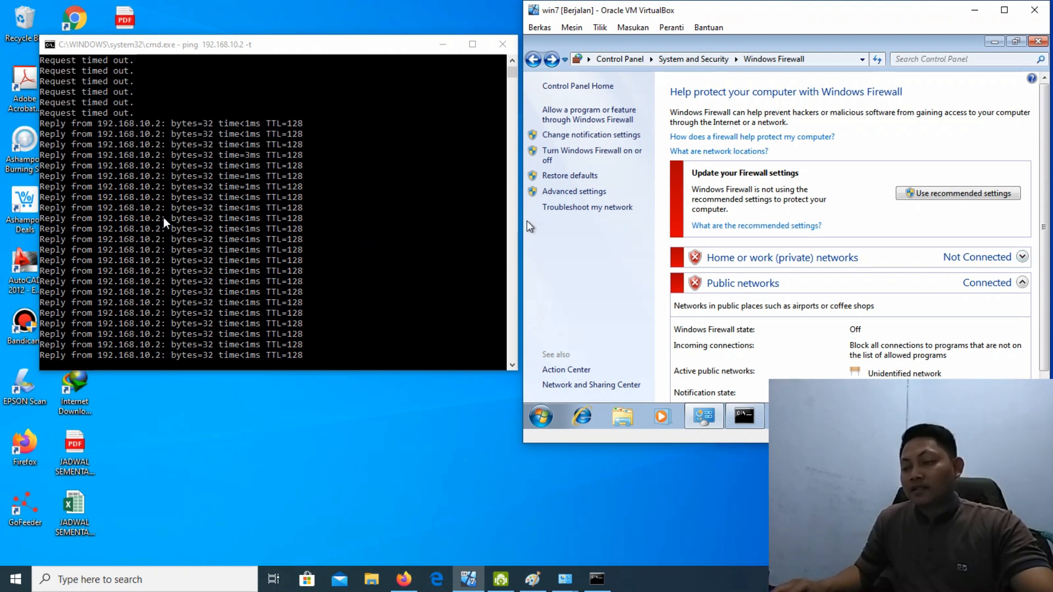
click(1038, 42)
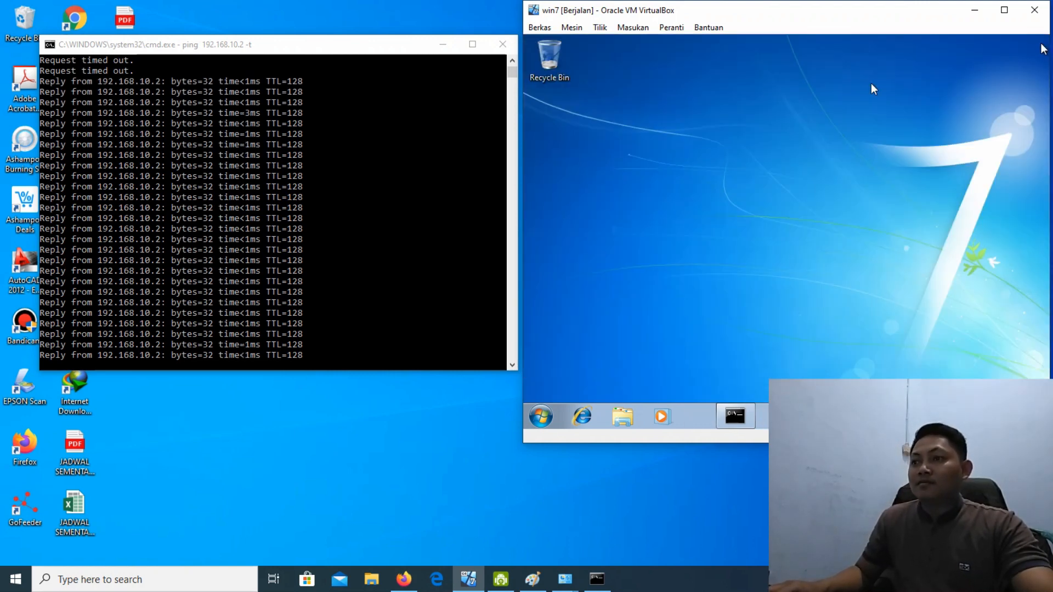
right_click(640, 100)
click(673, 138)
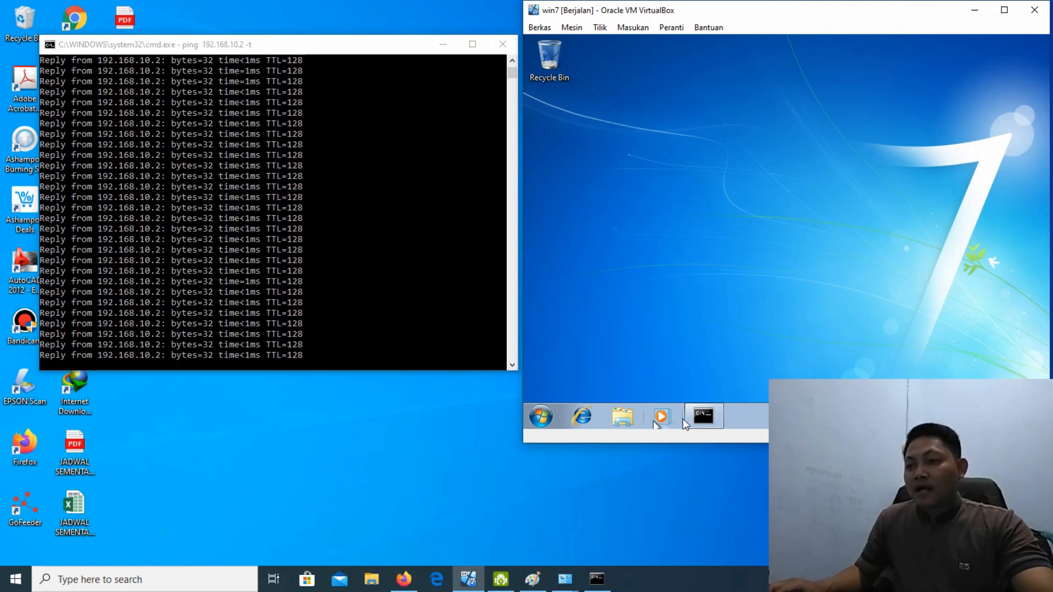
Start a continuous ping to the host from win7's Command Prompt with ping 192.168.10.1 -t.
click(706, 417)
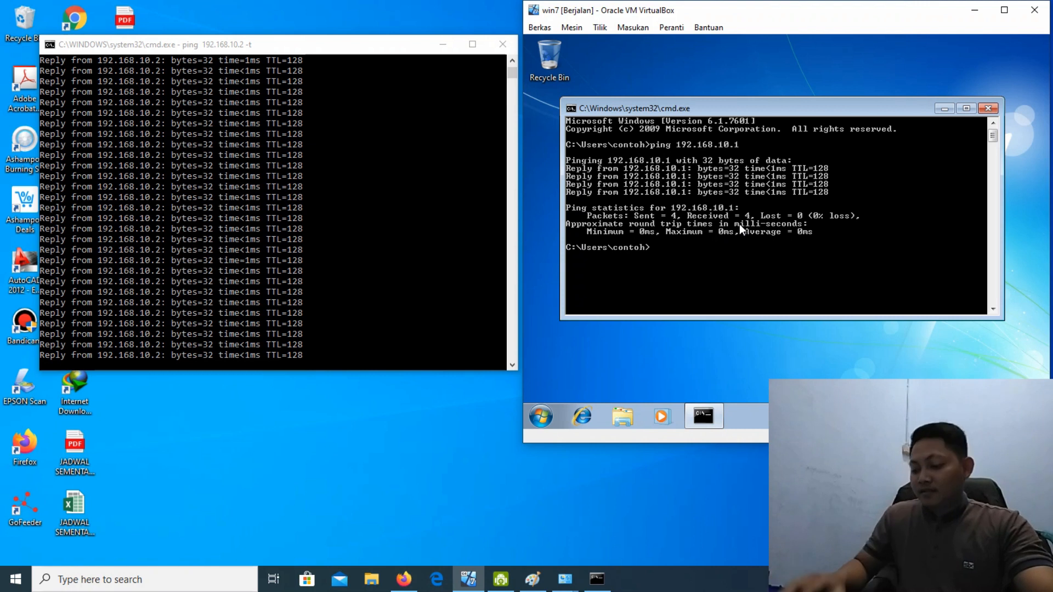
key(Up)
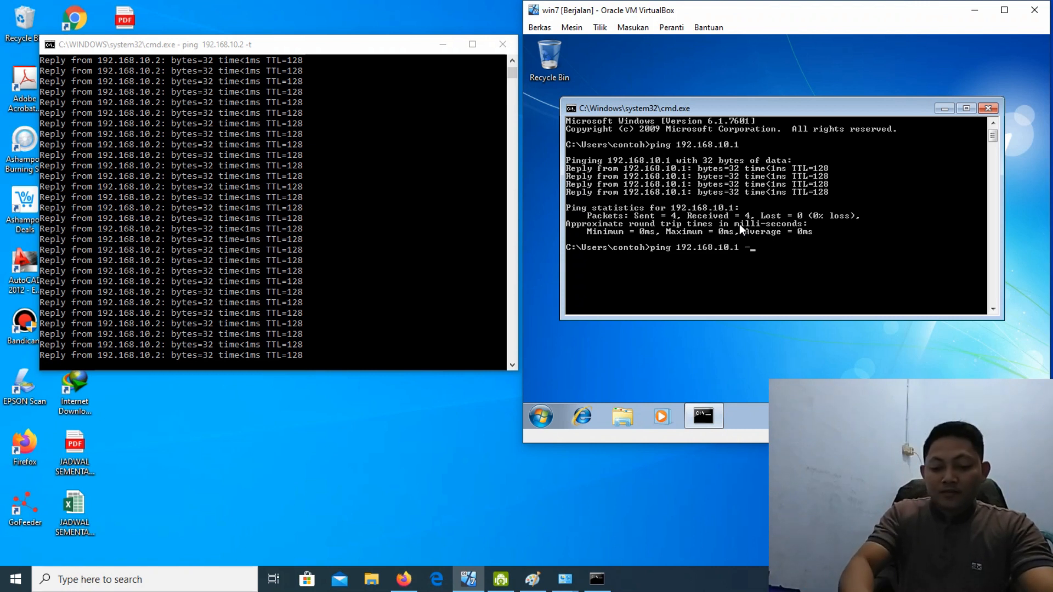
text(-t)
key(Return)
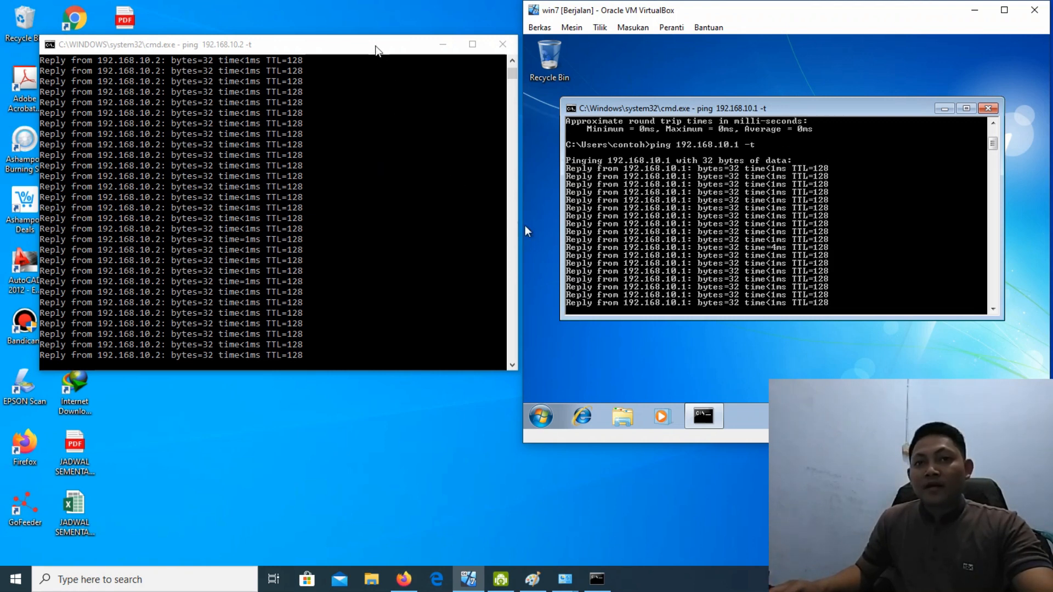
Enlarge the host's Command Prompt and the win7 window to fill the screen height side by side.
drag(374, 50, 368, 5)
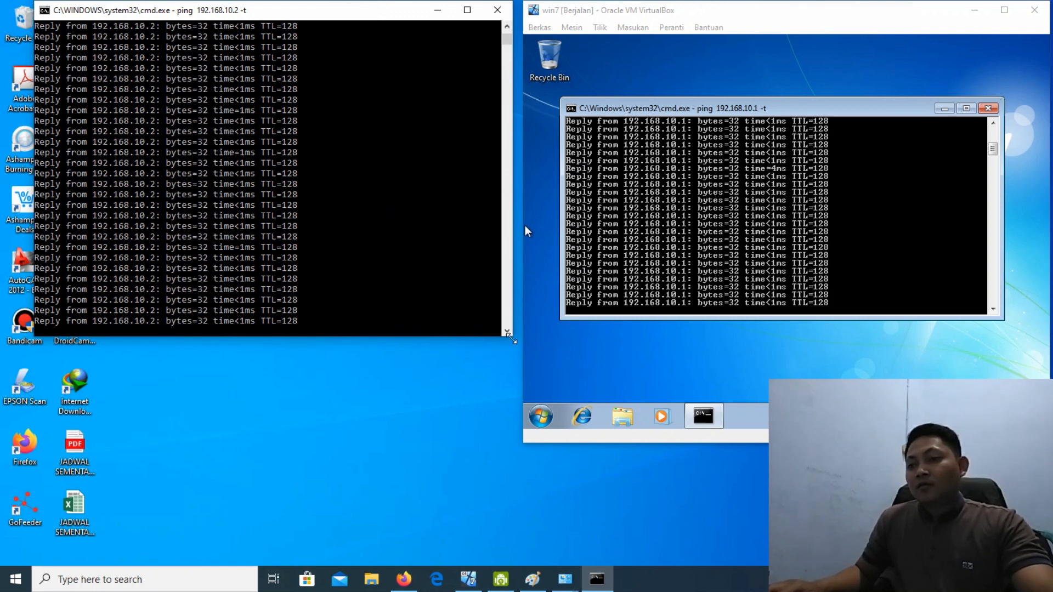
drag(511, 336, 519, 566)
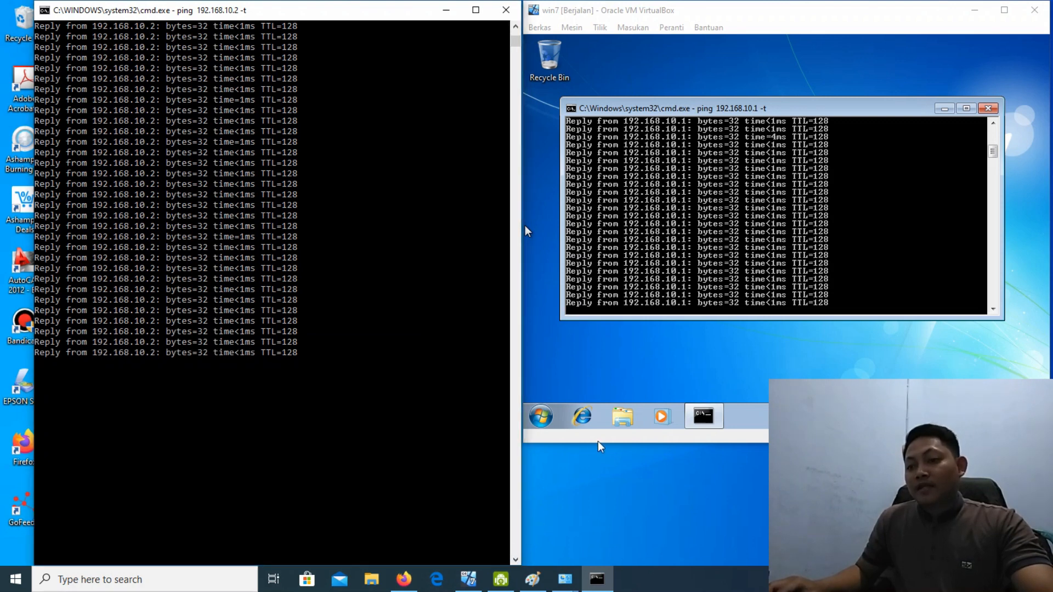
click(525, 226)
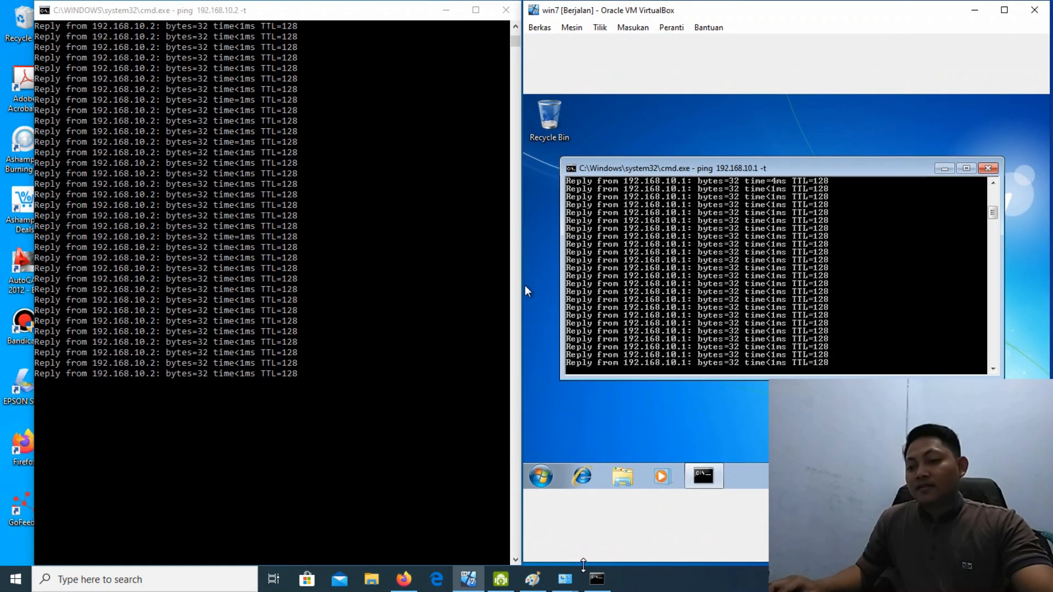